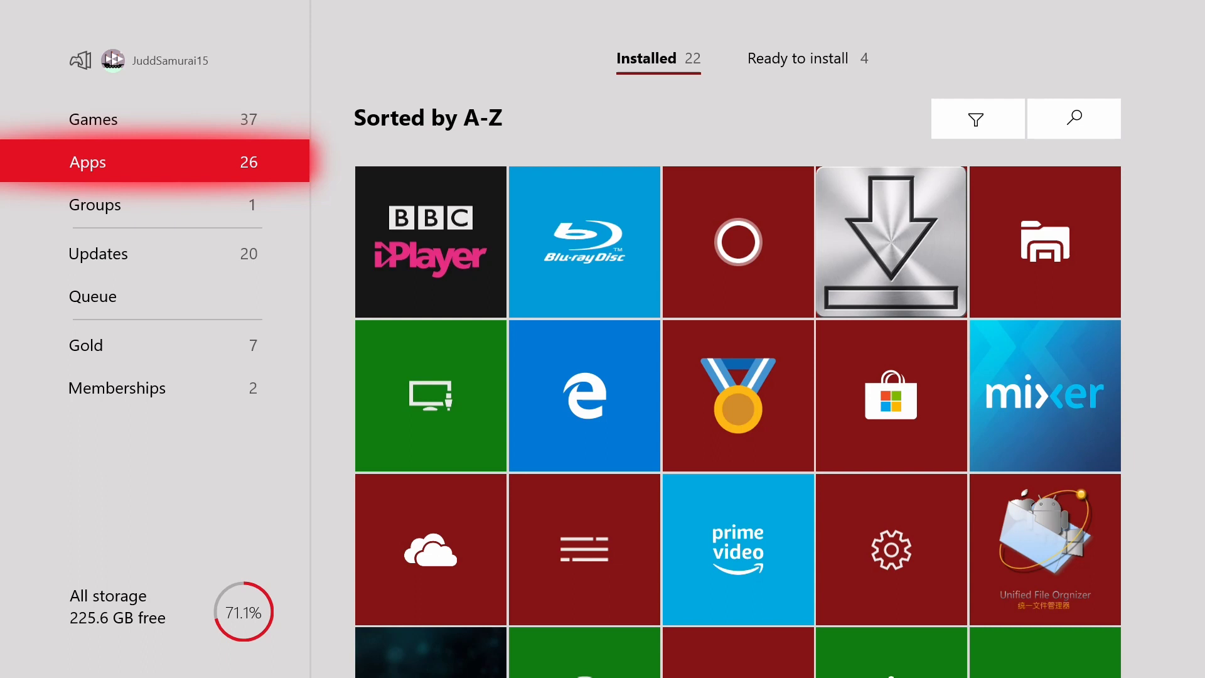
Move across the Apps tiles to reach the UFO.Transfer app
key("Right")
key("Right")
key("Right")
key("Right")
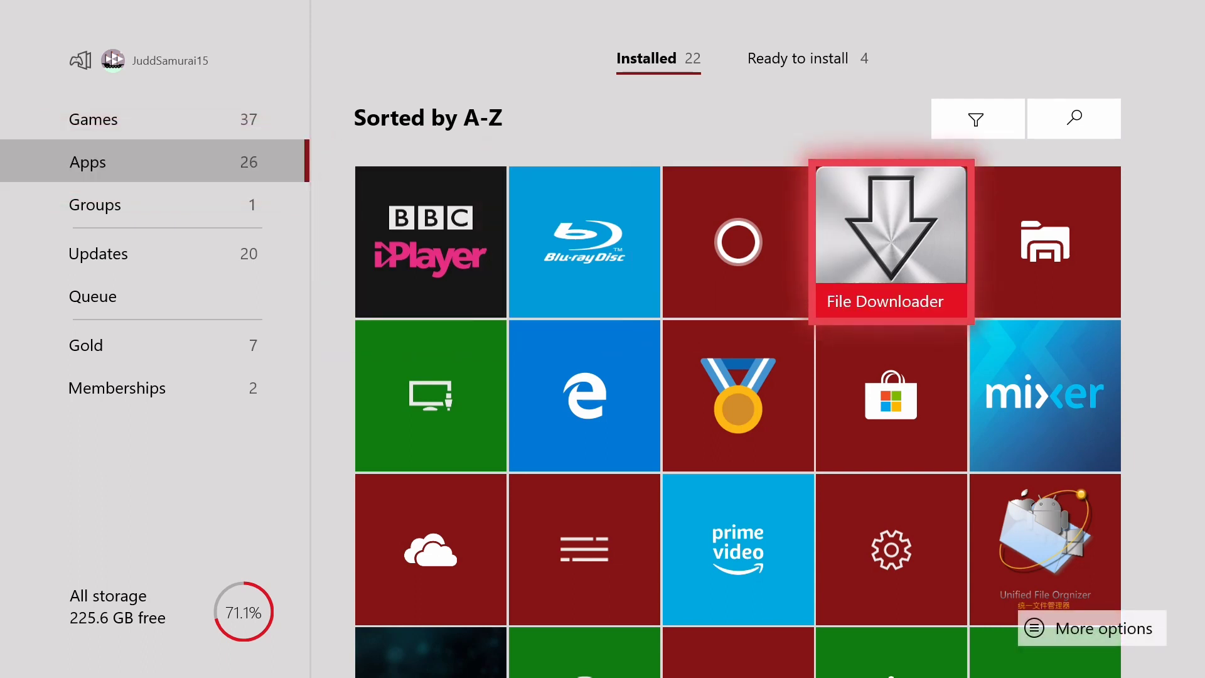
key("Down")
key("Down")
Launch UFO.Transfer and open its Default folder (LocalState) in File Explorer
key("Right")
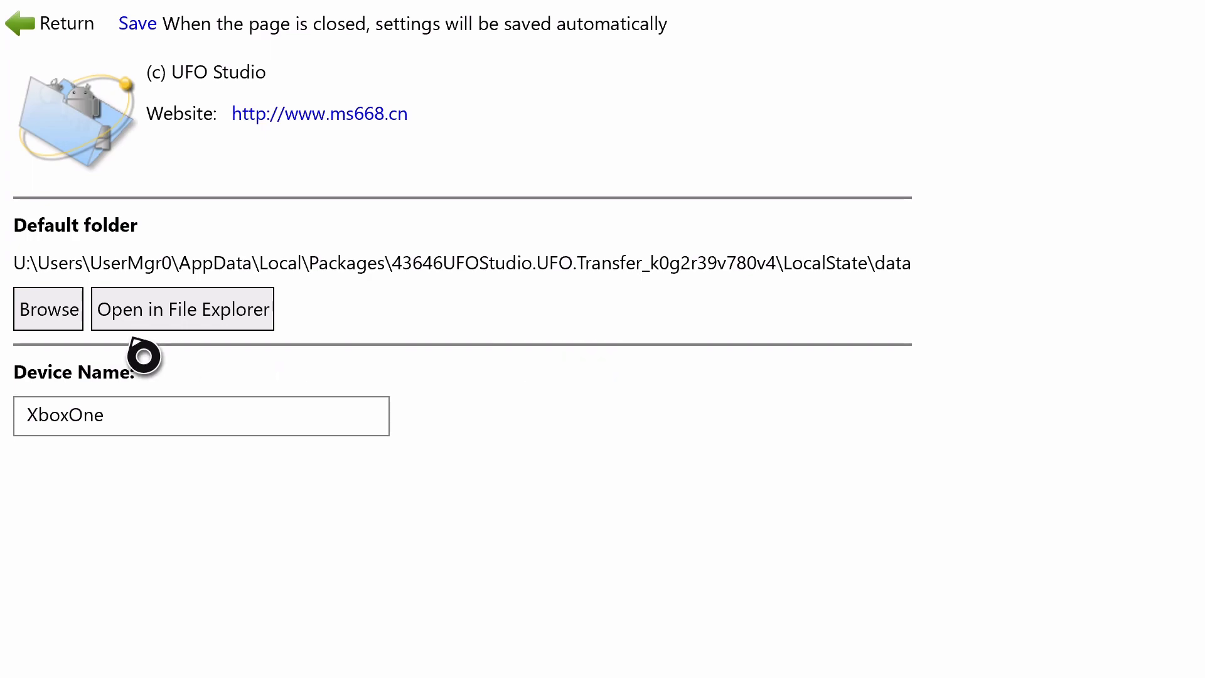
left_click(160, 323)
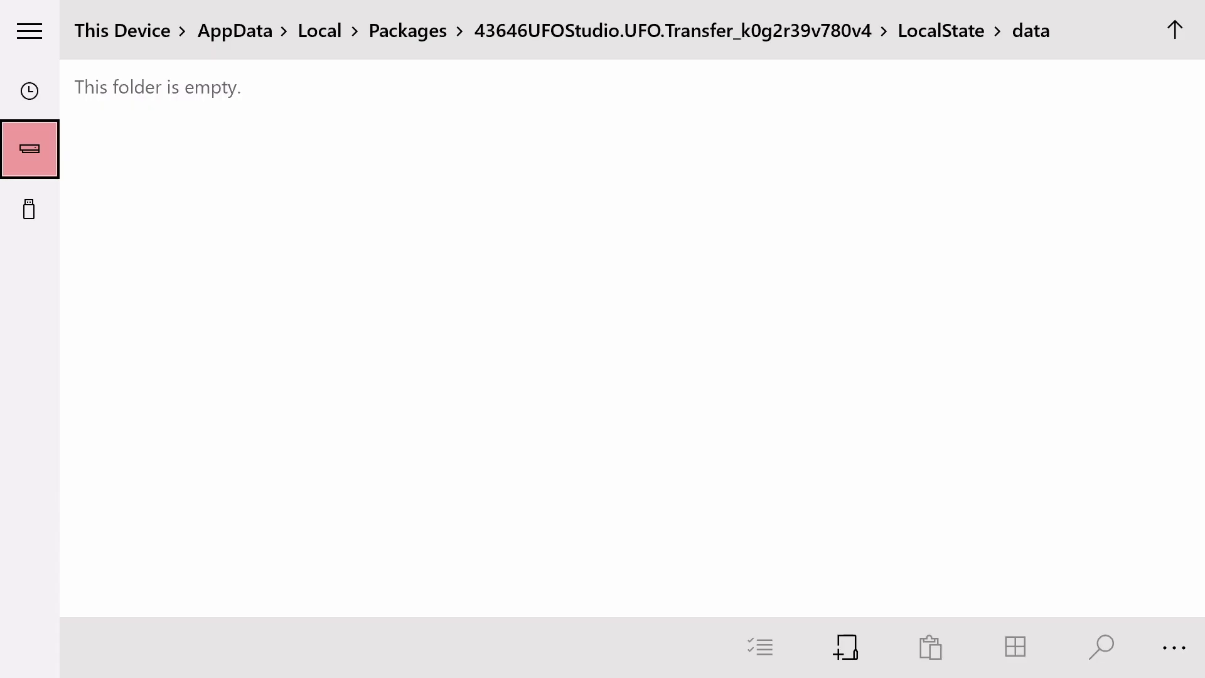
Go up to Packages and open the Microsoft.MinecraftUWPConsole_8wekyb3d8bbwe package folder
key("Tab")
key("Tab")
key("Tab")
key("Tab")
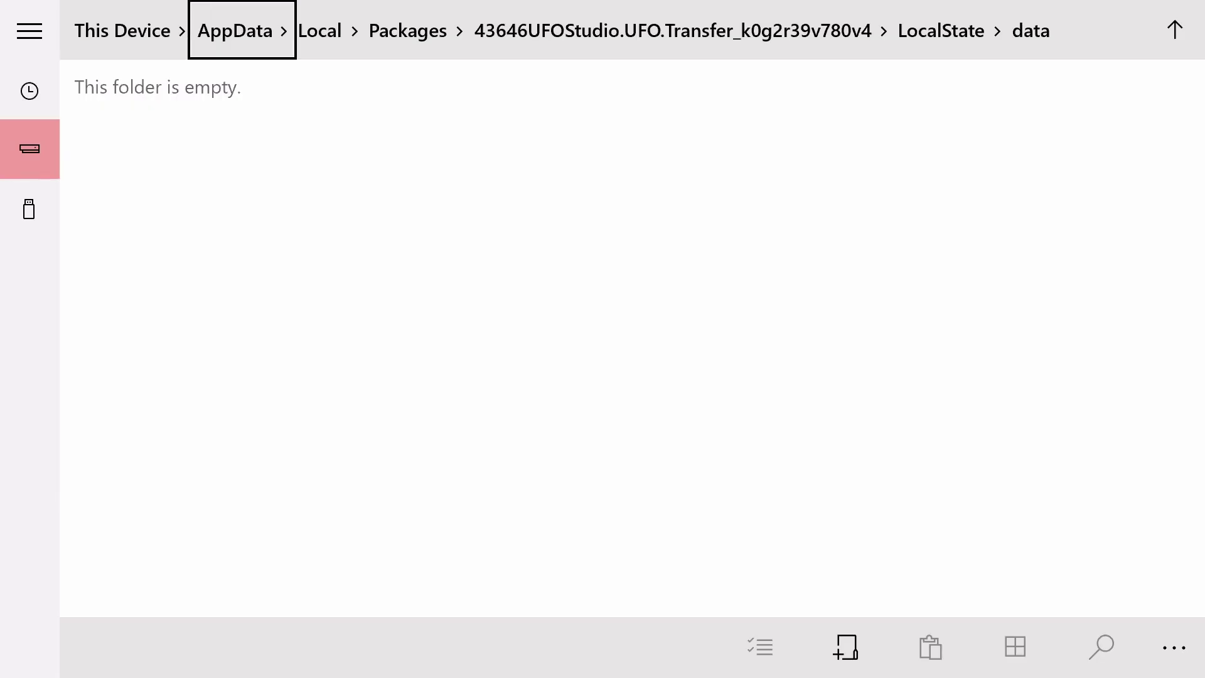
key("Return")
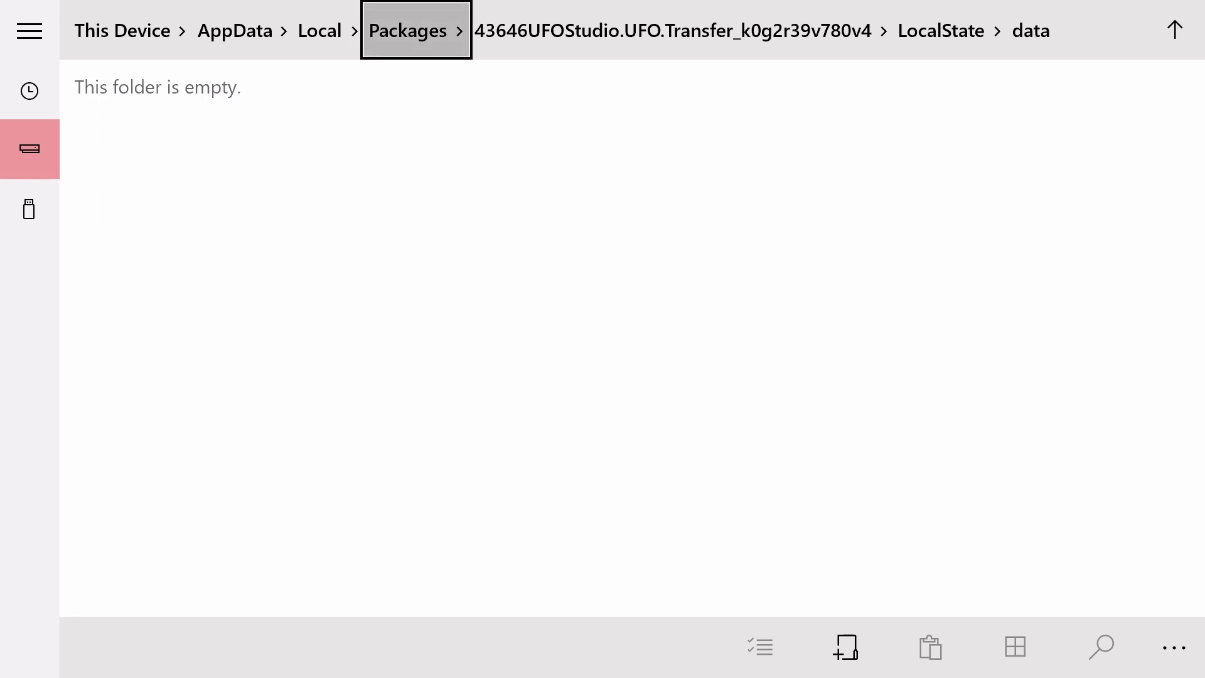
key("Tab")
key("Down")
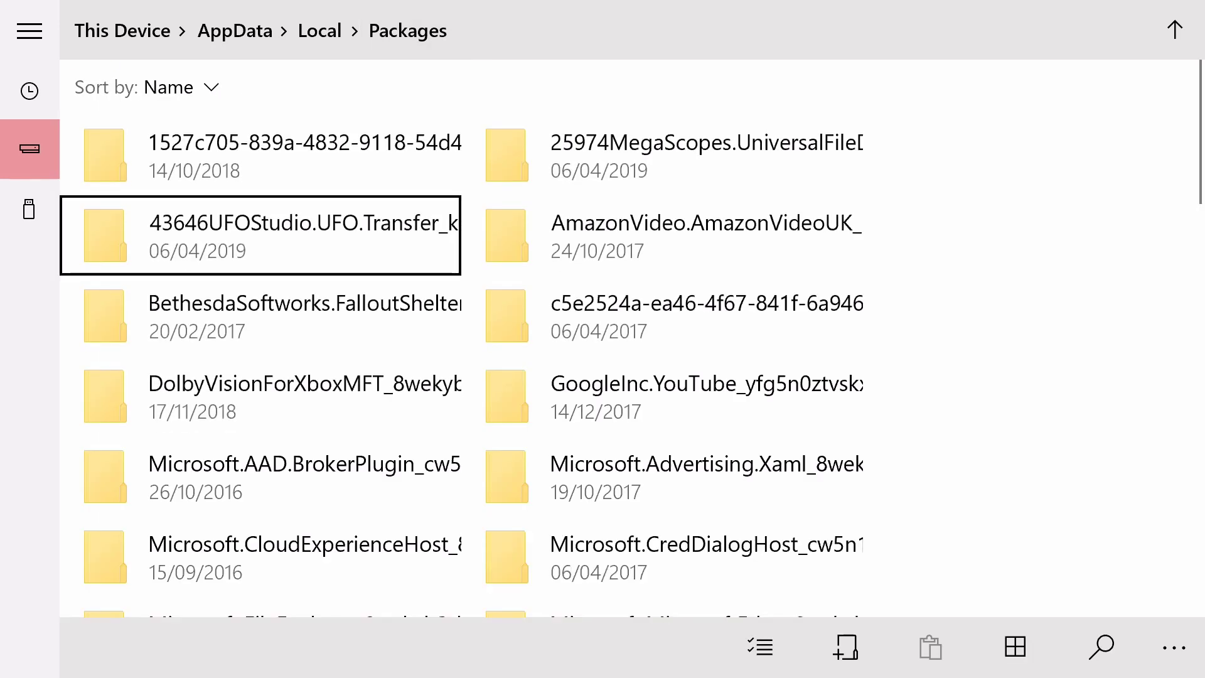
key("Down")
key("Down")
key("Down")
key("Down")
key("Down")
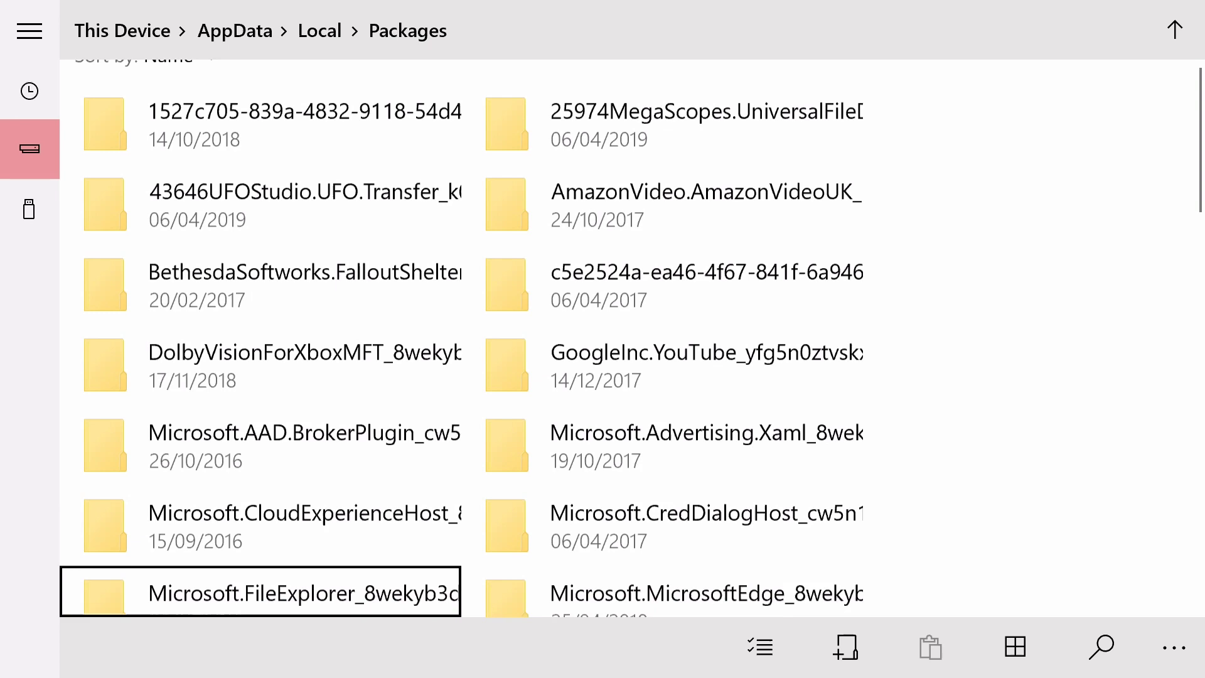
key("Down")
key("Down")
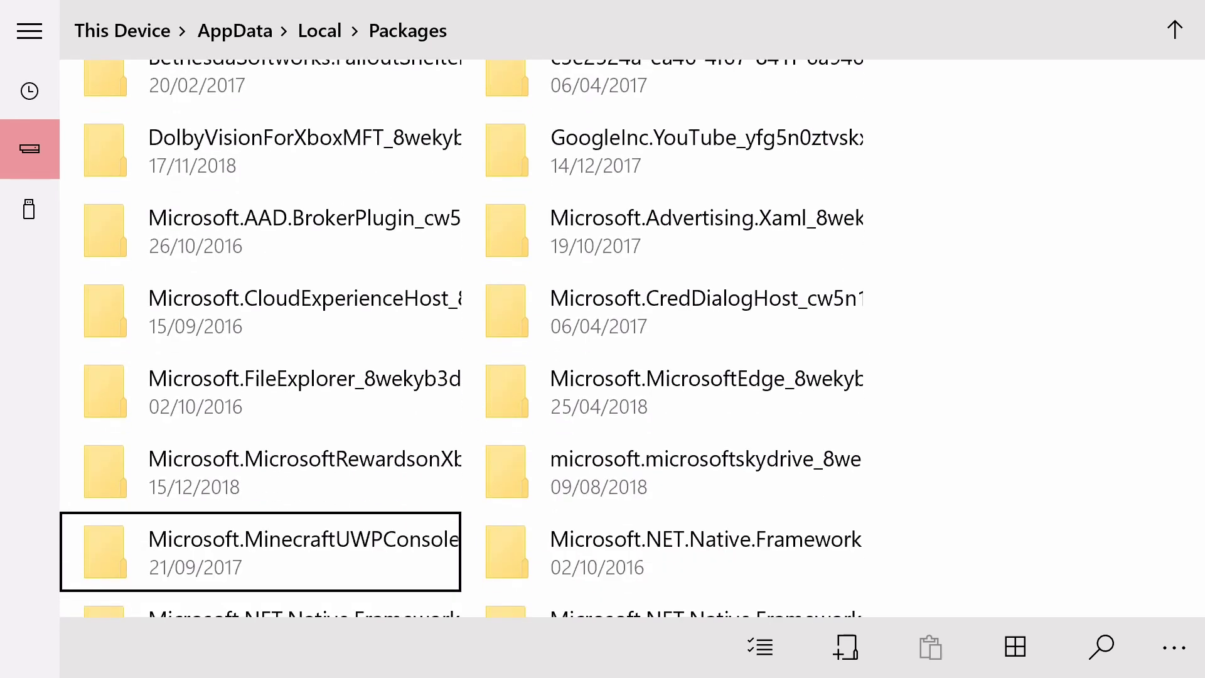
key("Right")
key("Right")
key("Up")
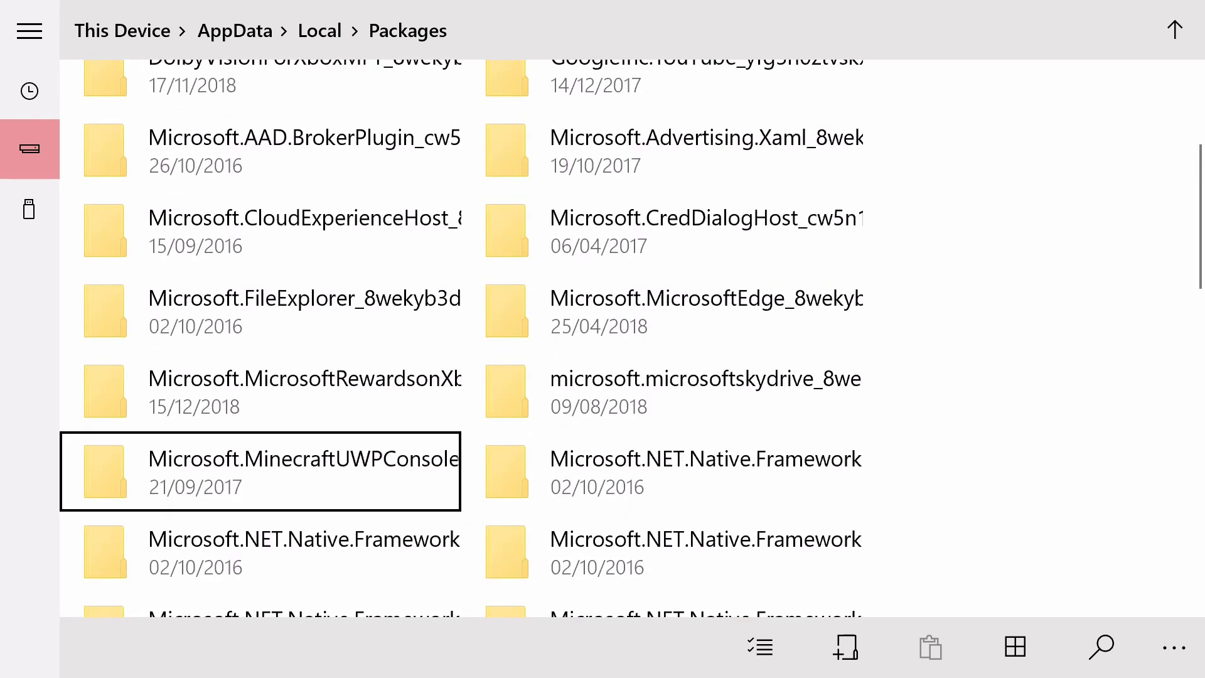
key("Up")
key("Down")
key("Return")
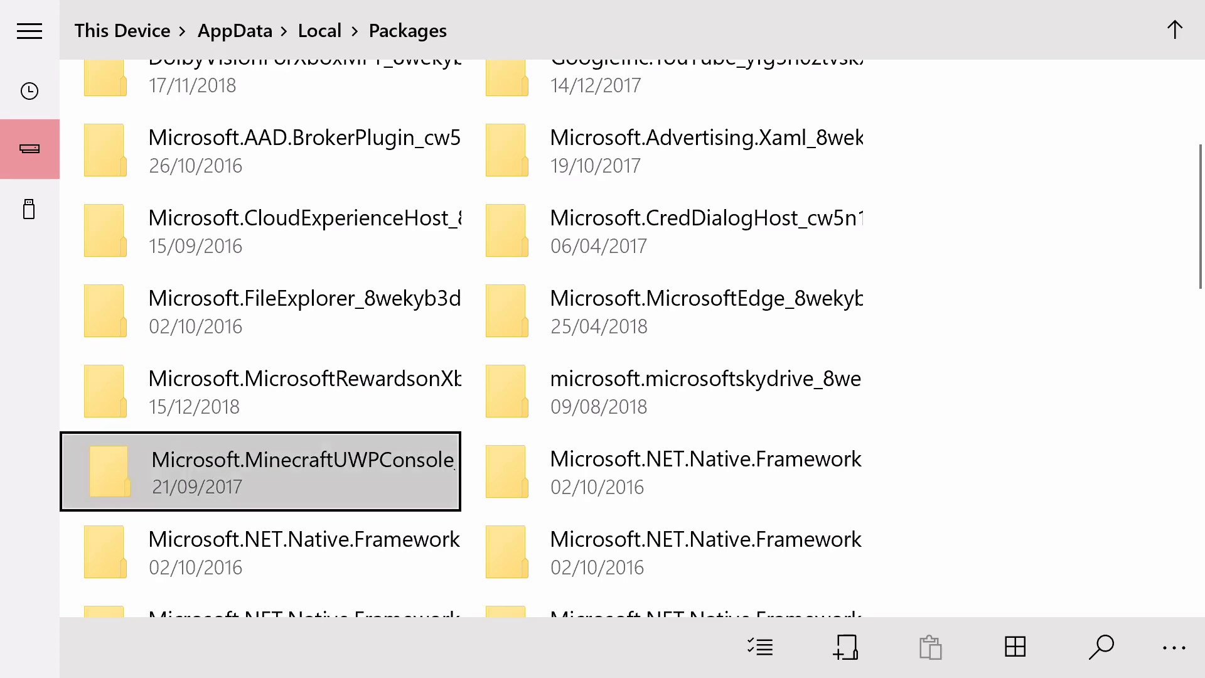
Open LocalState > games > com.mojang > minecraftWorlds inside the Minecraft package
key("Right")
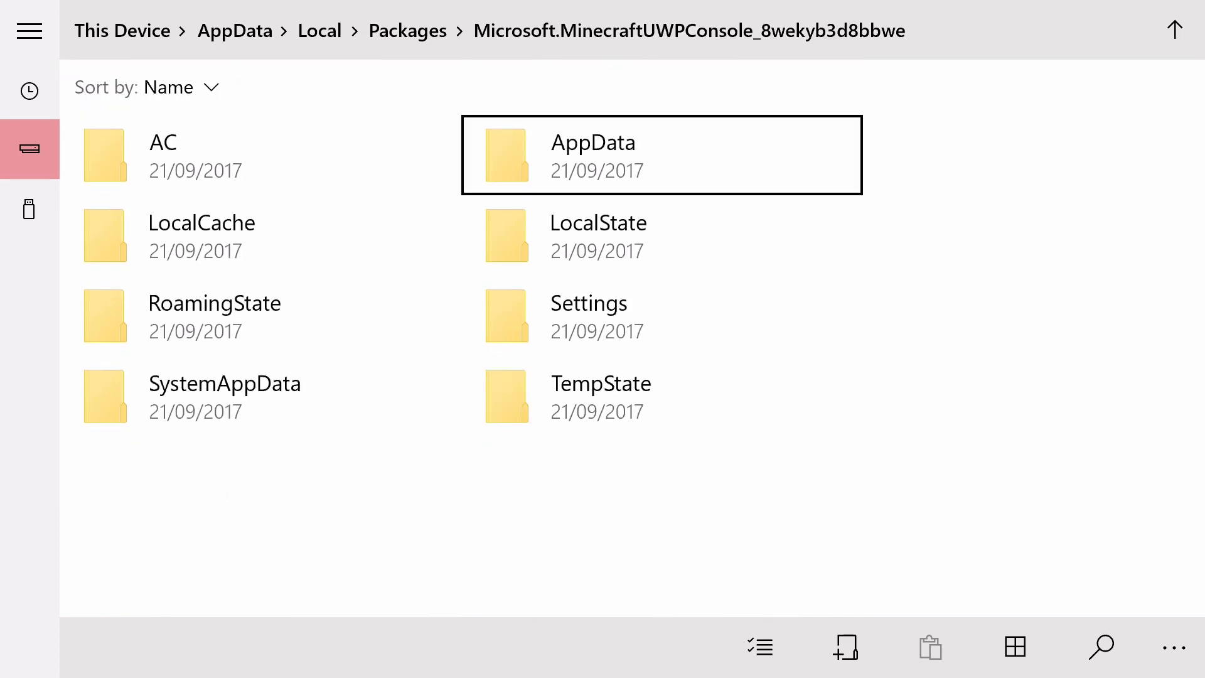
key("Return")
key("BackSpace")
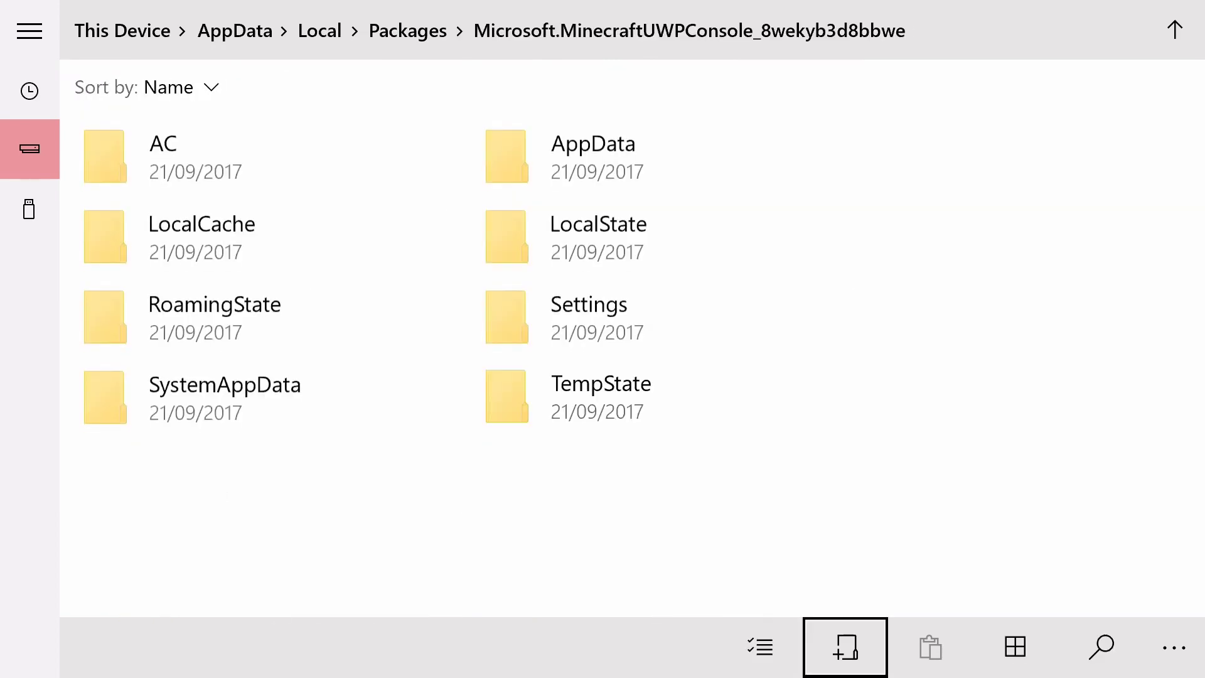
key("Up")
key("Up")
key("Up")
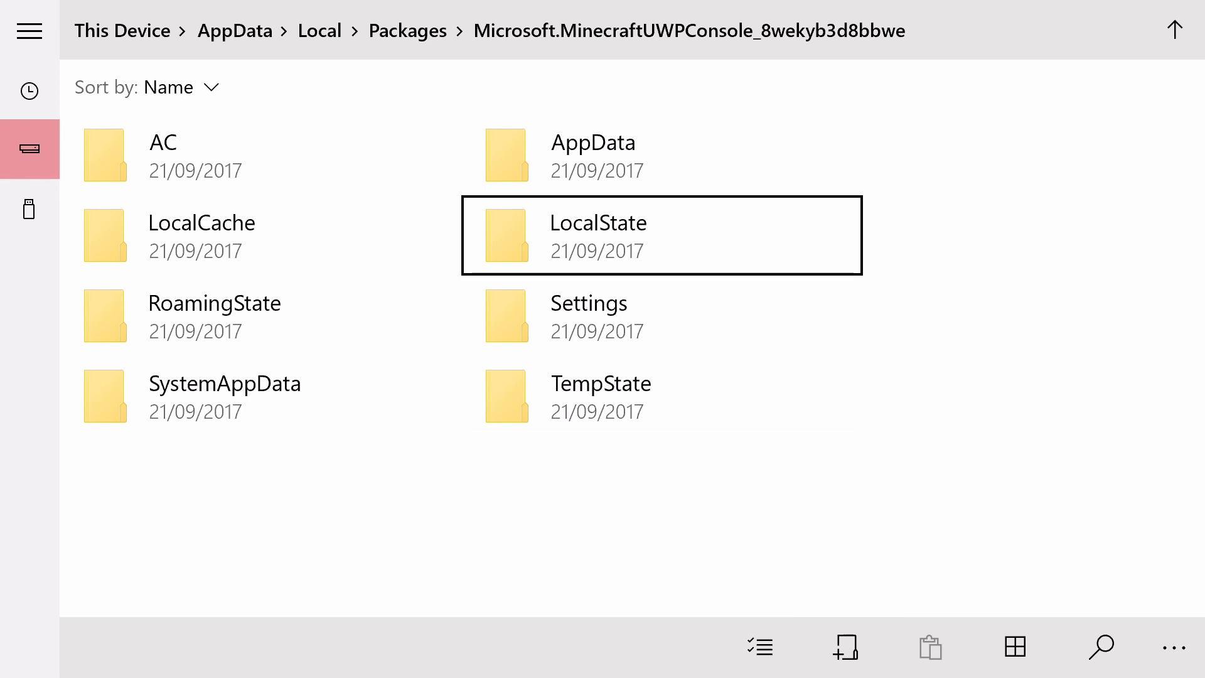
key("Return")
key("Down")
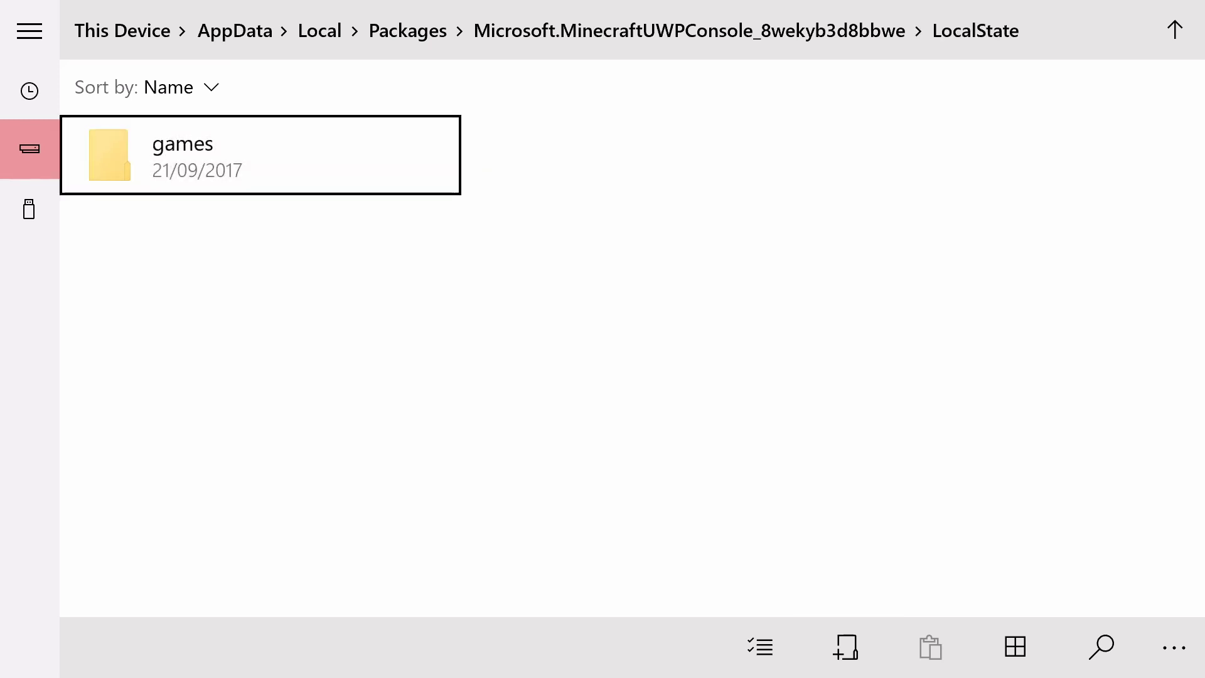
key("Return")
key("Down")
key("Return")
key("Down")
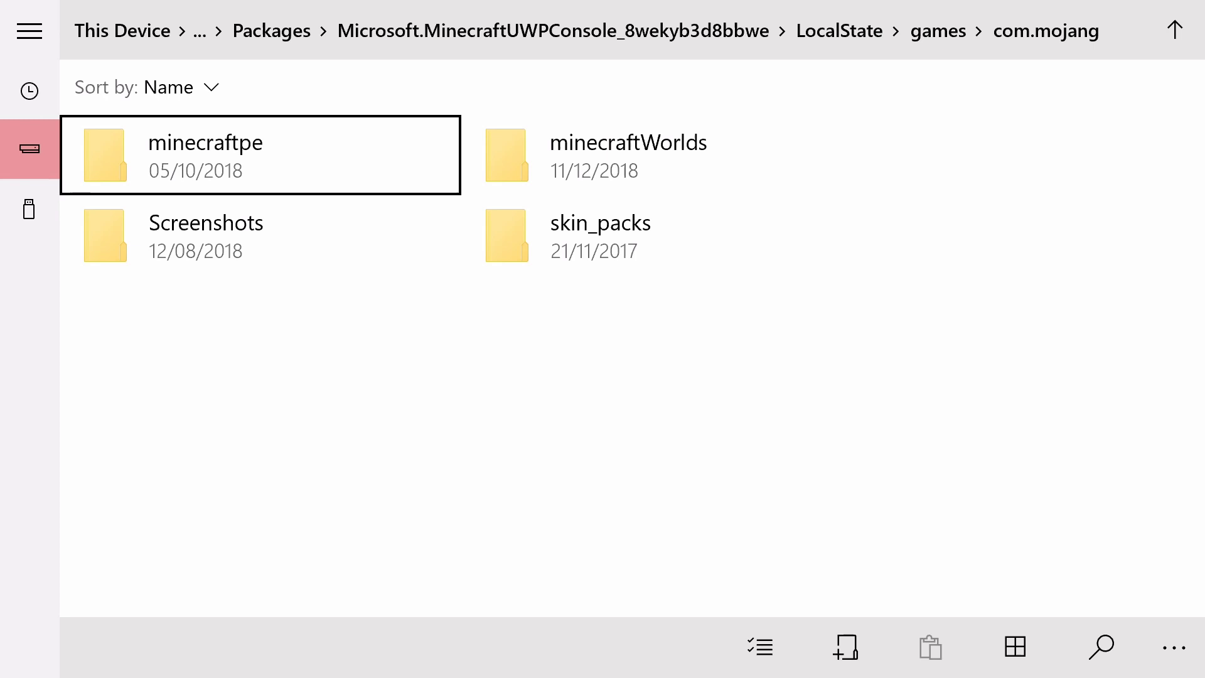
key("Right")
key("Return")
Inspect the 4gMAAM4bDQA=, 3wkAABAdIwA= and 3AgAAGGTAQA= world folders' contents
key("Down")
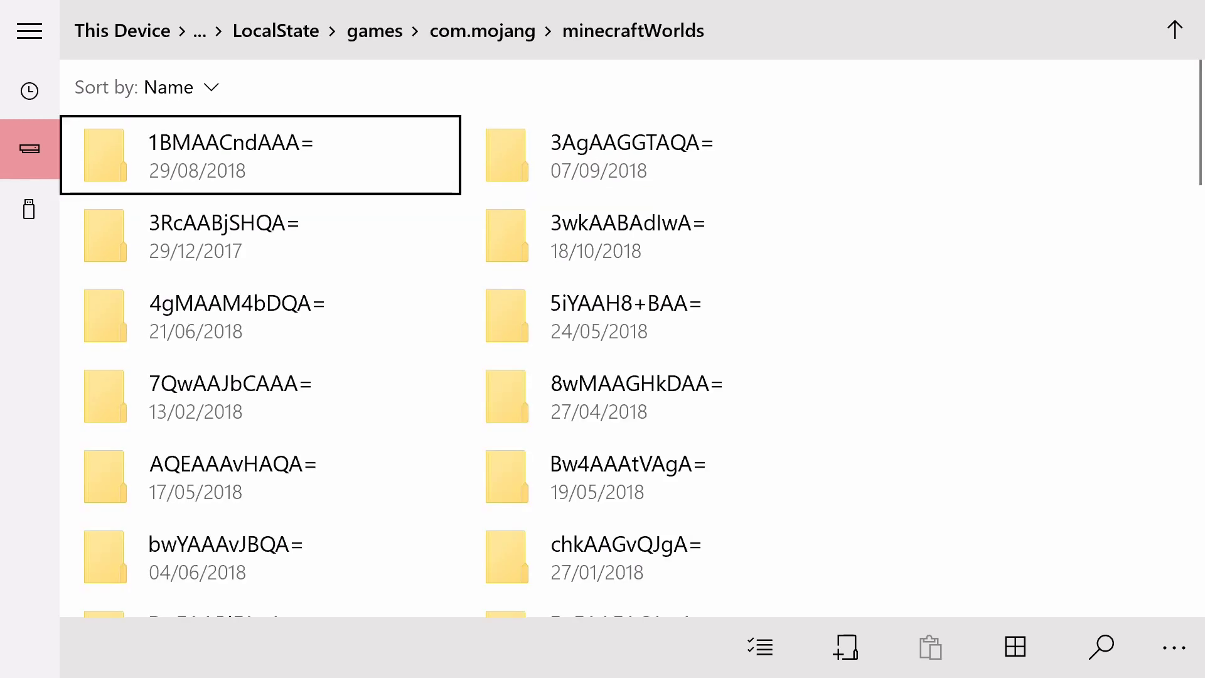
key("Down")
key("Down")
key("Down")
key("Right")
key("Up")
key("Up")
key("Left")
key("Down")
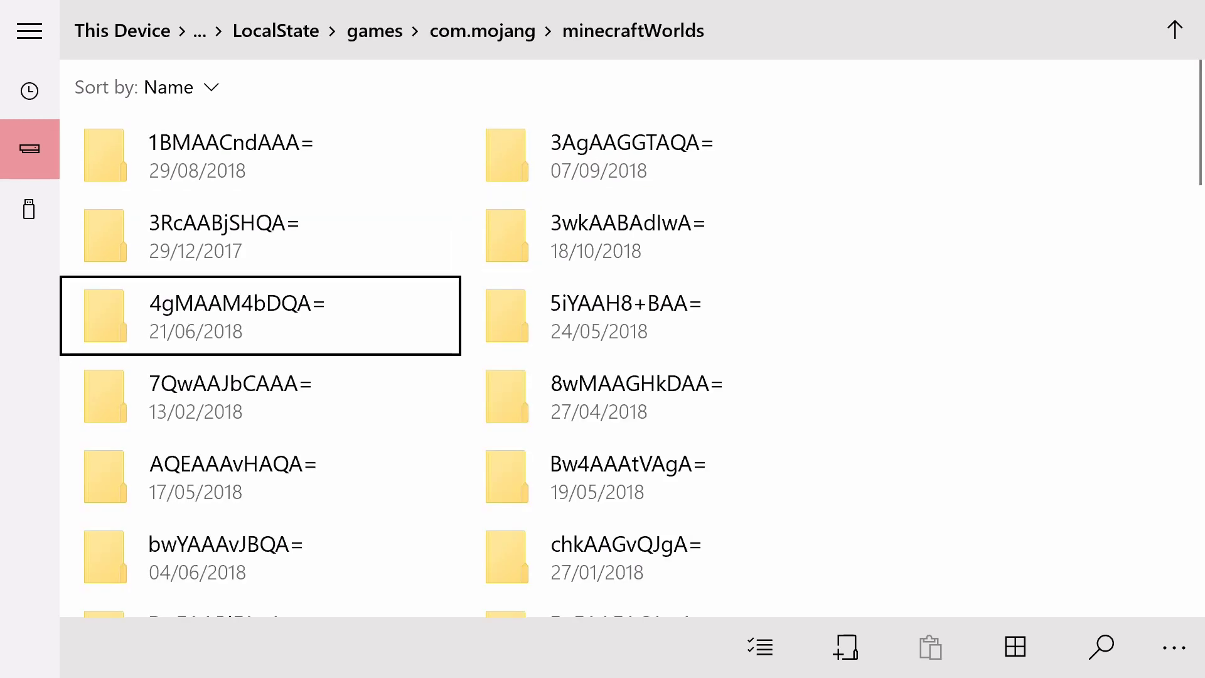
key("Return")
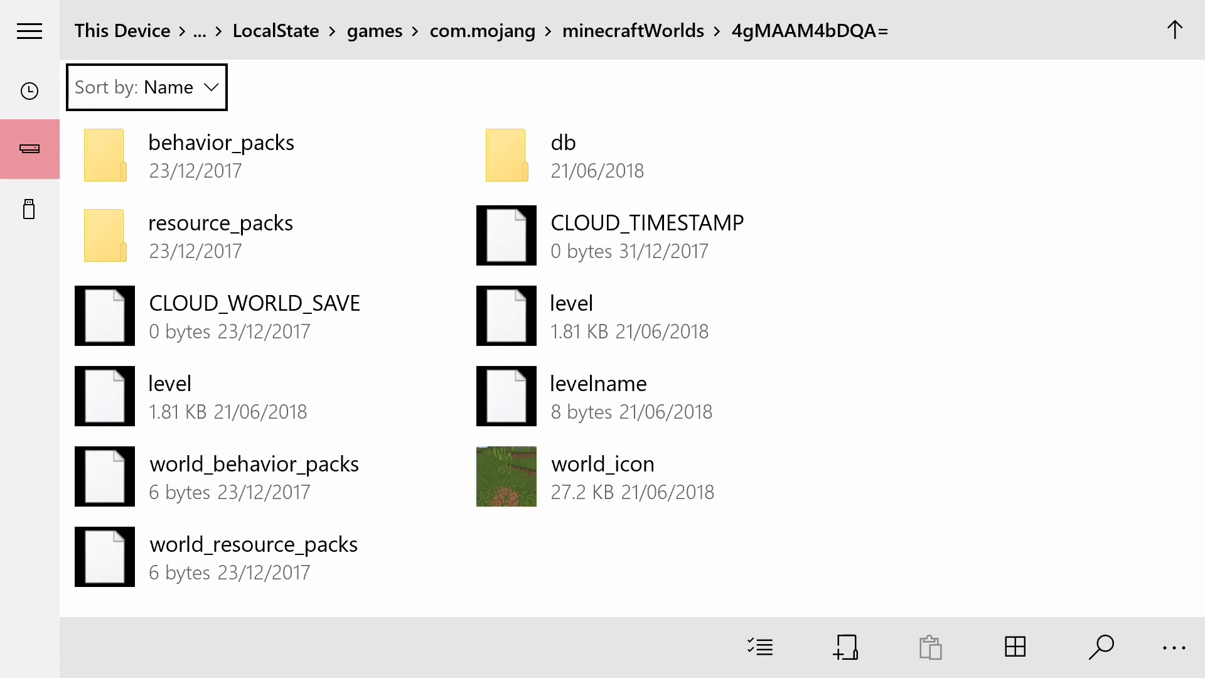
key("BackSpace")
key("Right")
key("Down")
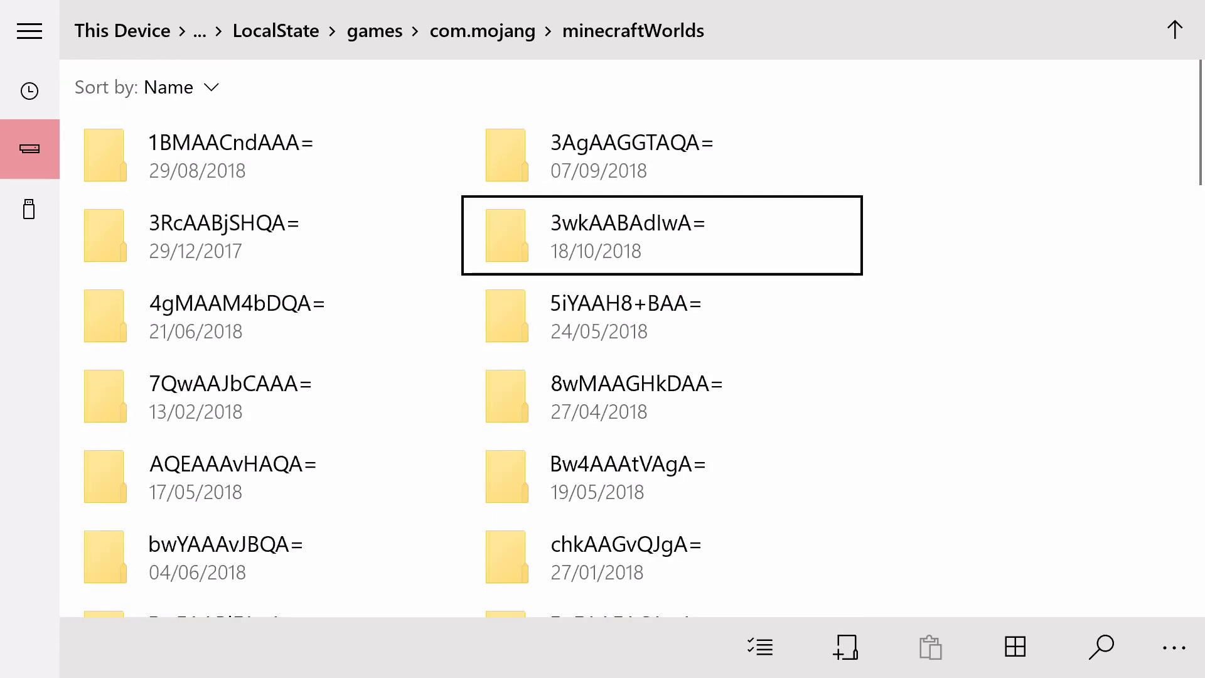
key("Return")
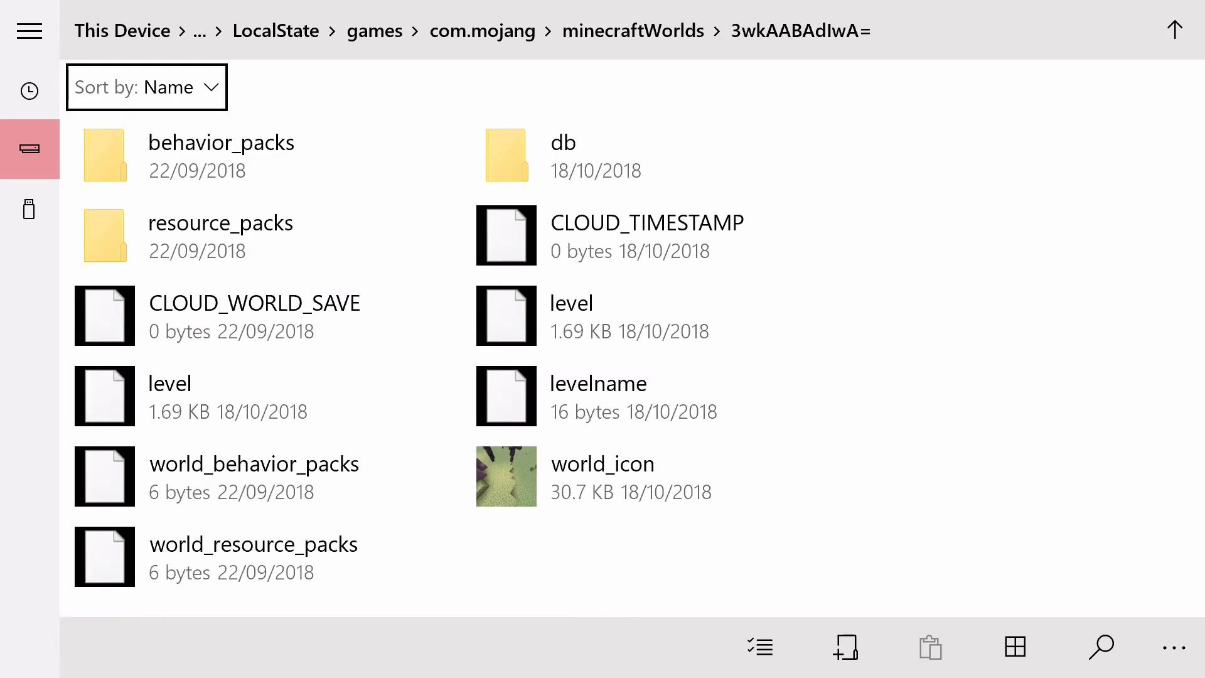
key("BackSpace")
key("Right")
key("Down")
key("Up")
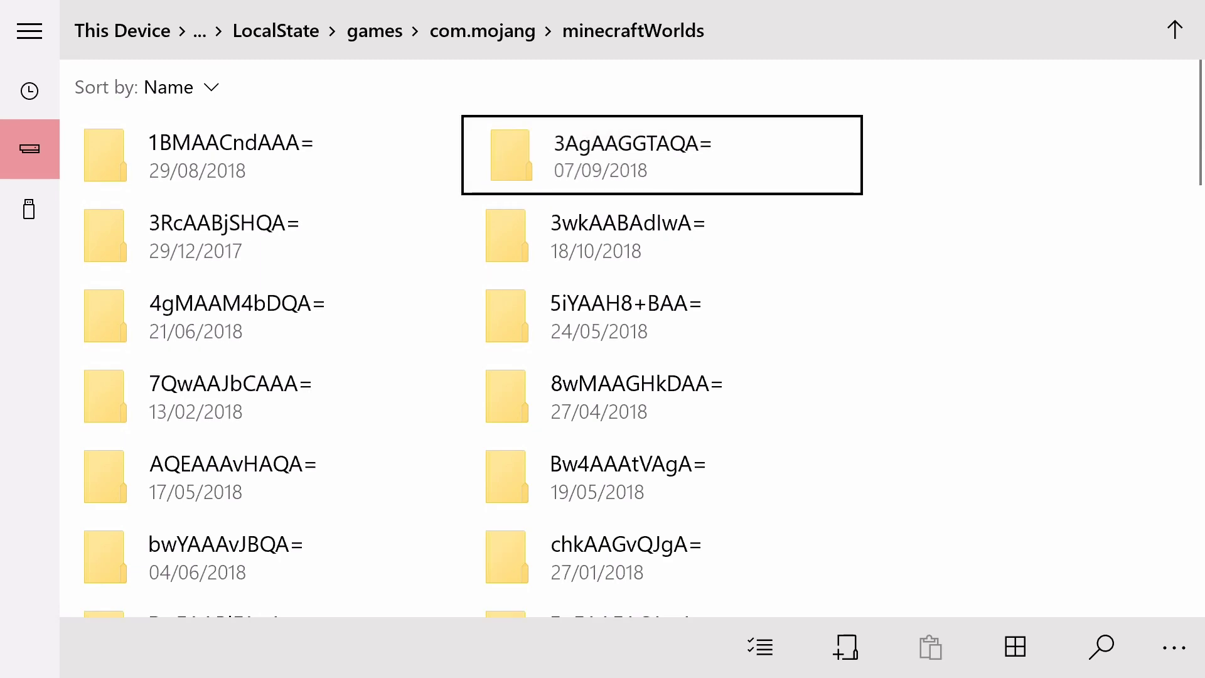
key("Return")
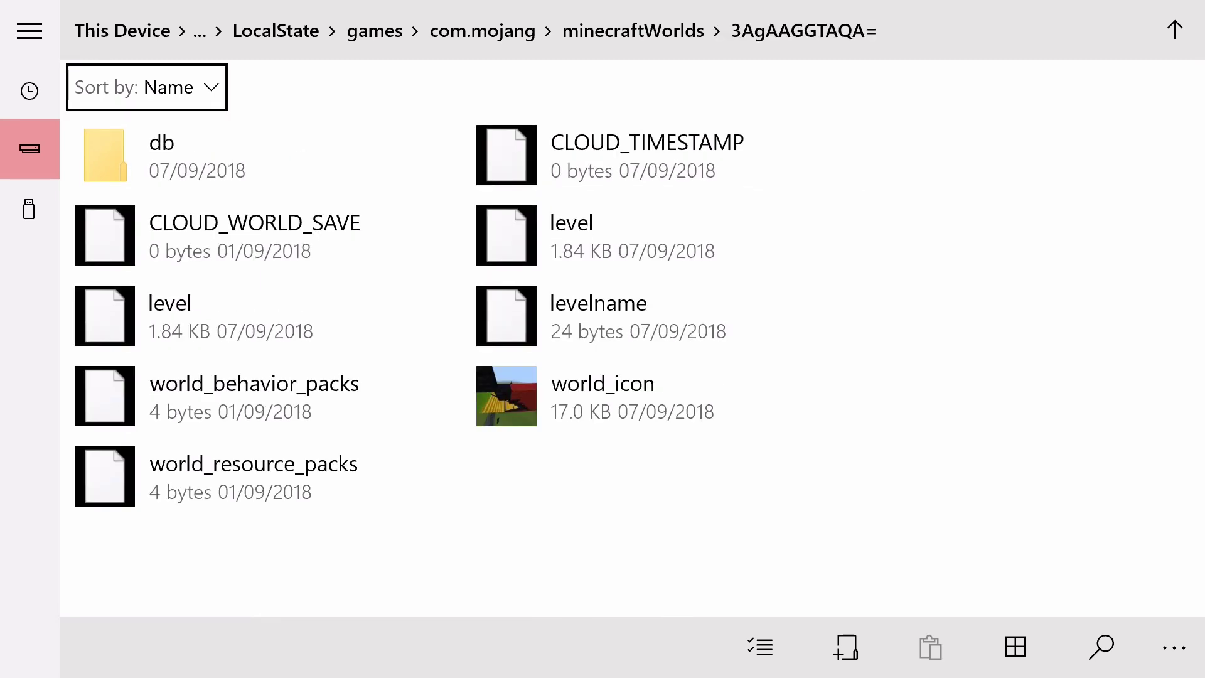
key("BackSpace")
Check the 1BMAACndAAA=, 5iYAAH8+BAA= and 4gMAAM4bDQA= world folders' contents
key("Down")
key("Return")
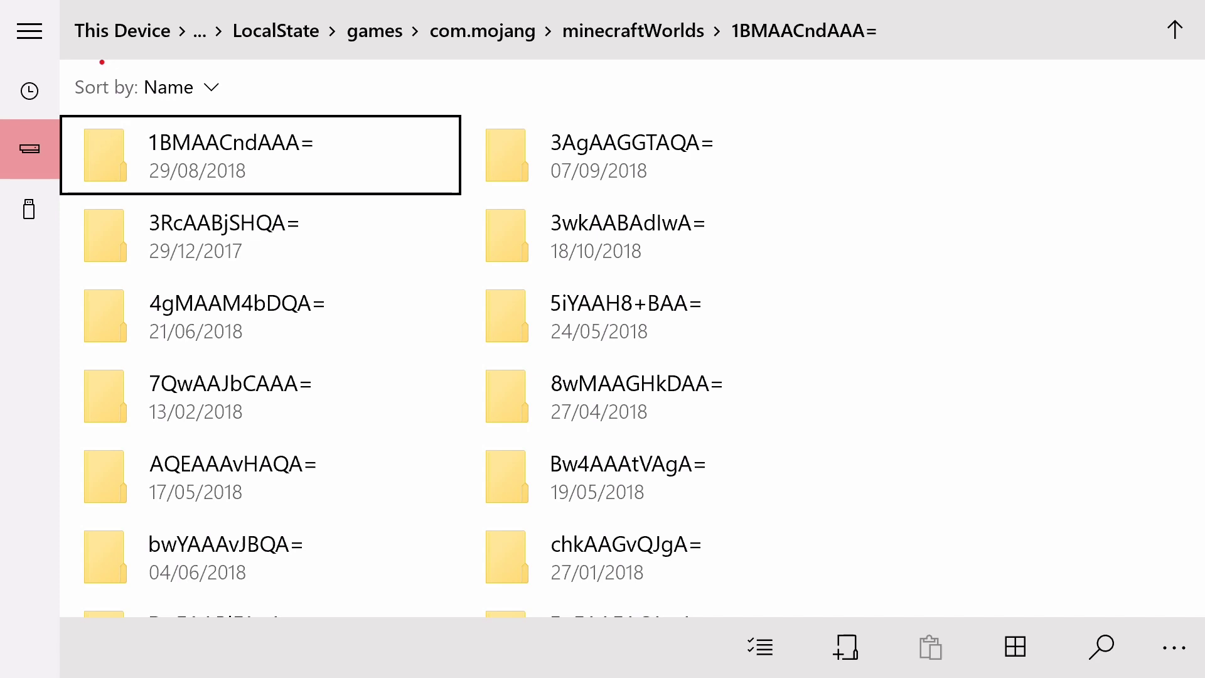
key("BackSpace")
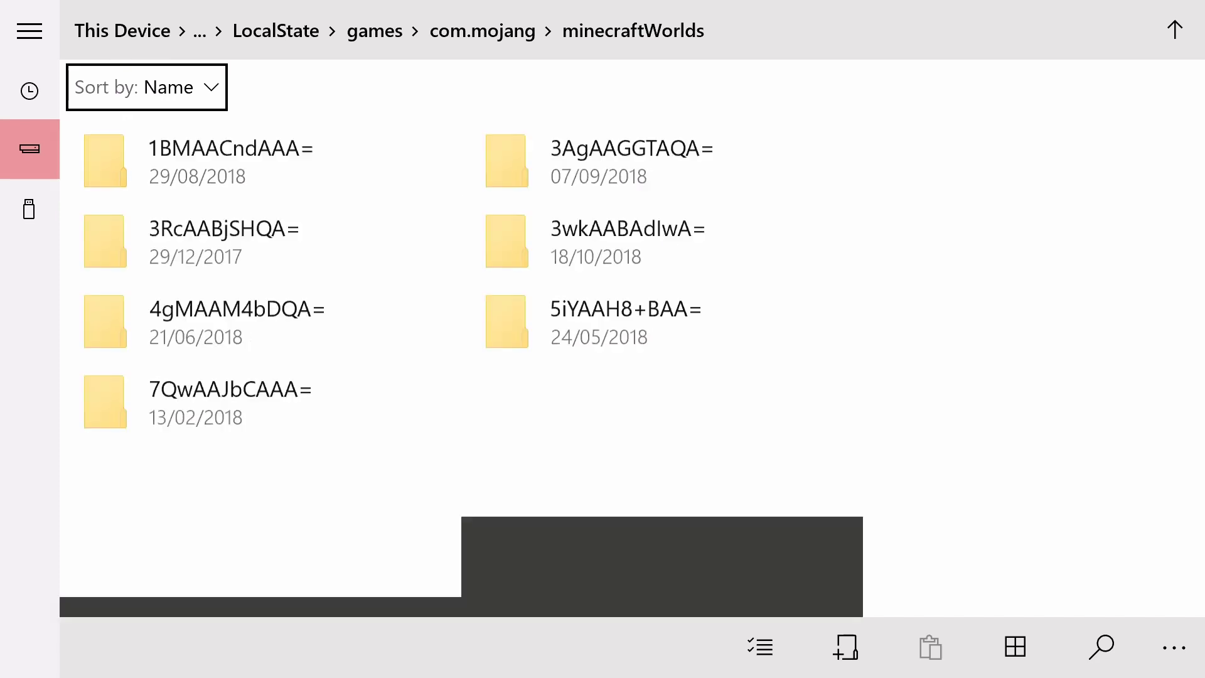
key("Down")
key("Down")
key("Down")
key("Return")
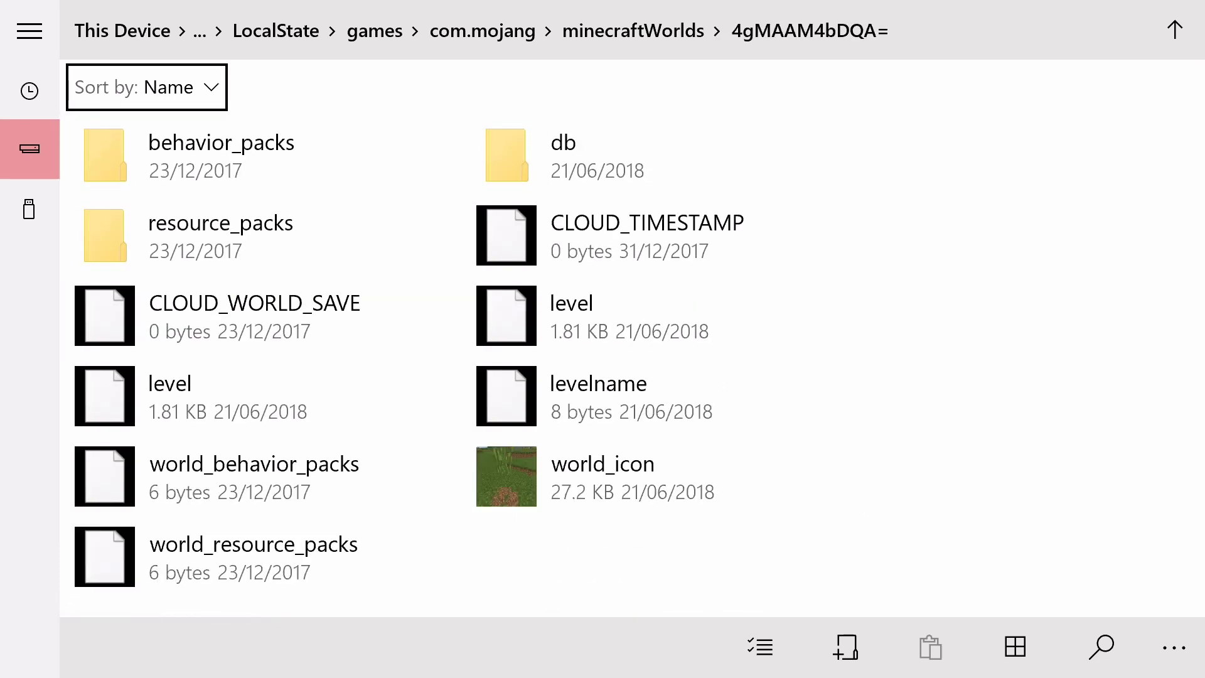
key("BackSpace")
key("Down")
key("Right")
key("Down")
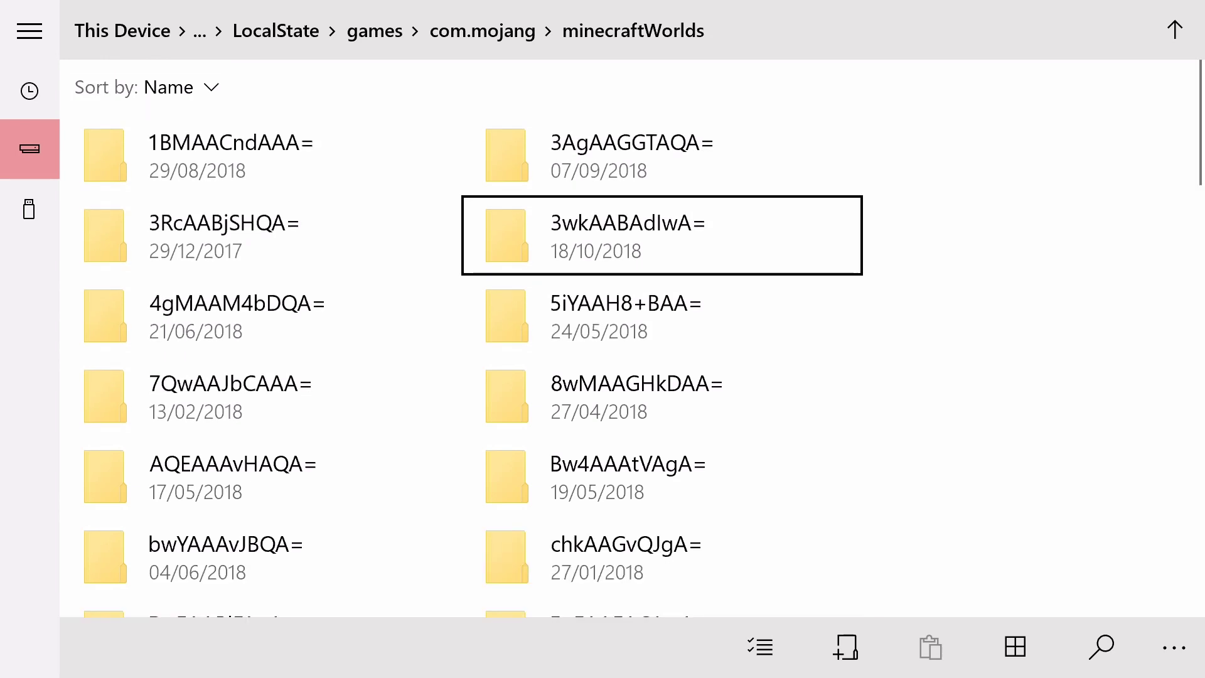
key("Down")
key("Return")
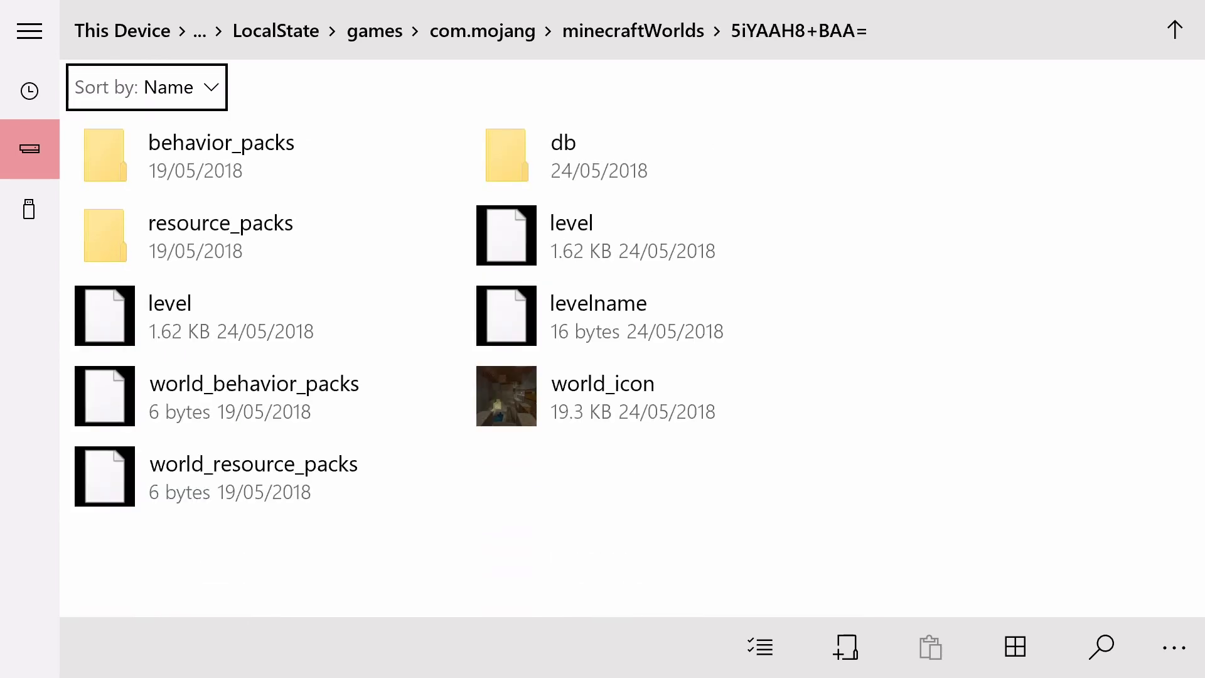
key("BackSpace")
key("Down")
key("Right")
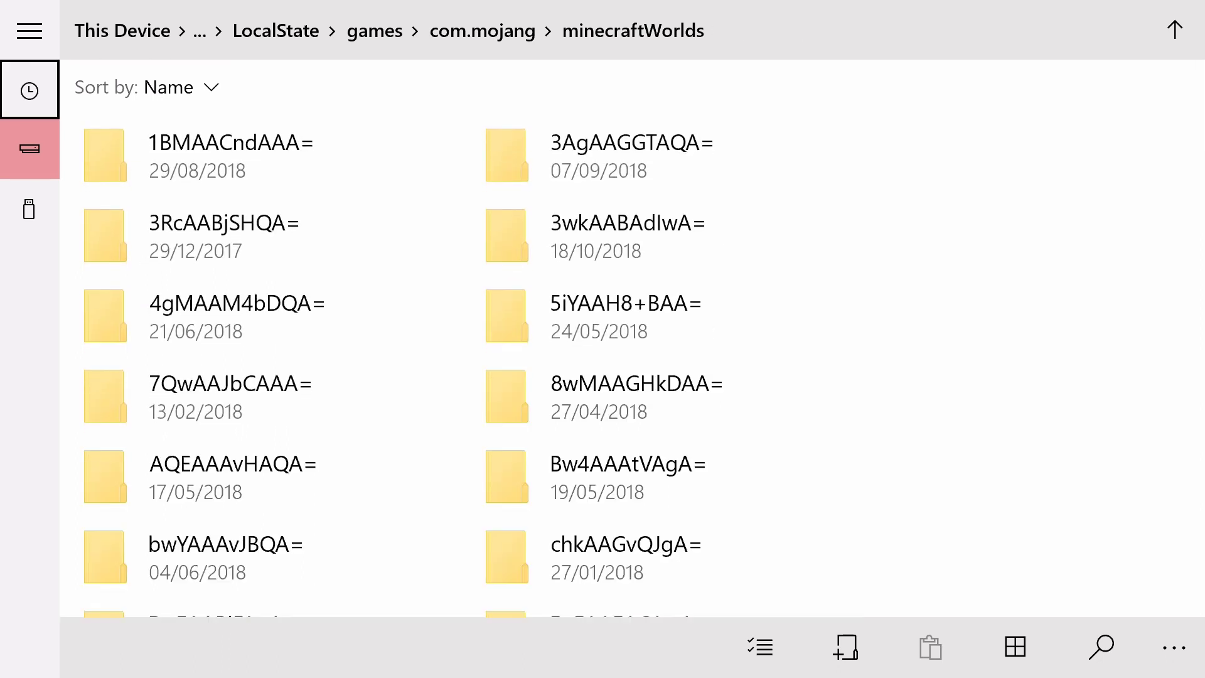
key("Right")
key("Down")
key("Down")
key("Return")
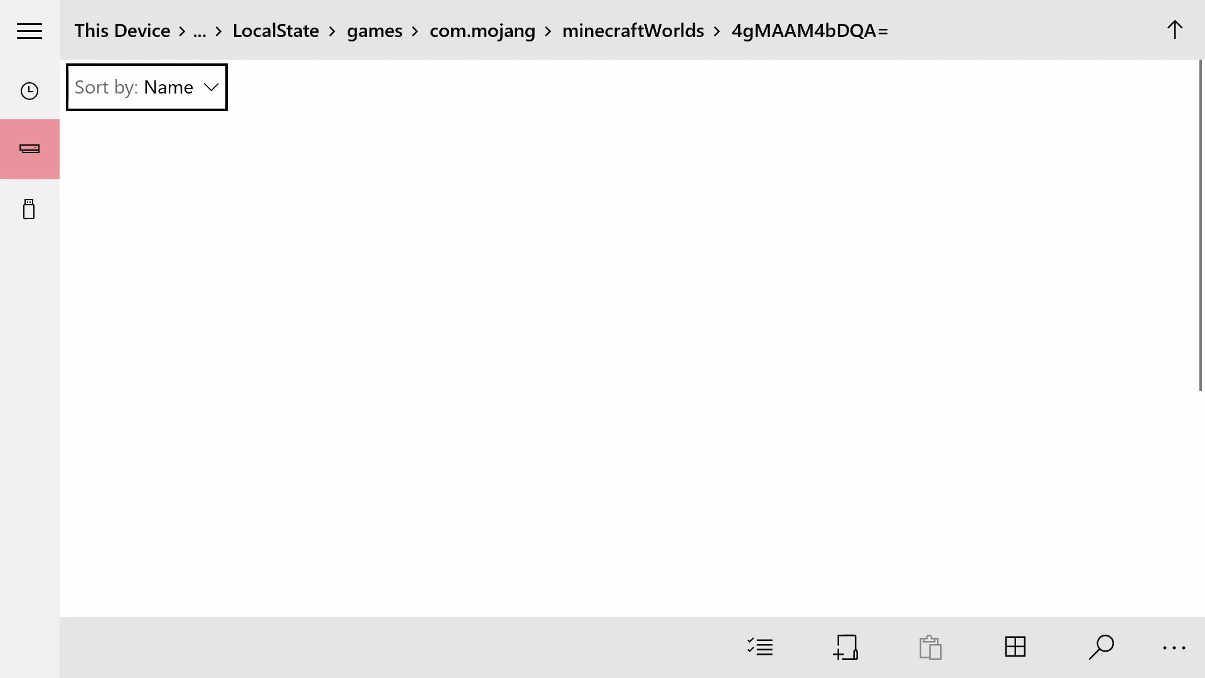
key("BackSpace")
Review the 3AgAAGGTAQA= world's level and db files, then return to minecraftWorlds
key("Down")
key("Right")
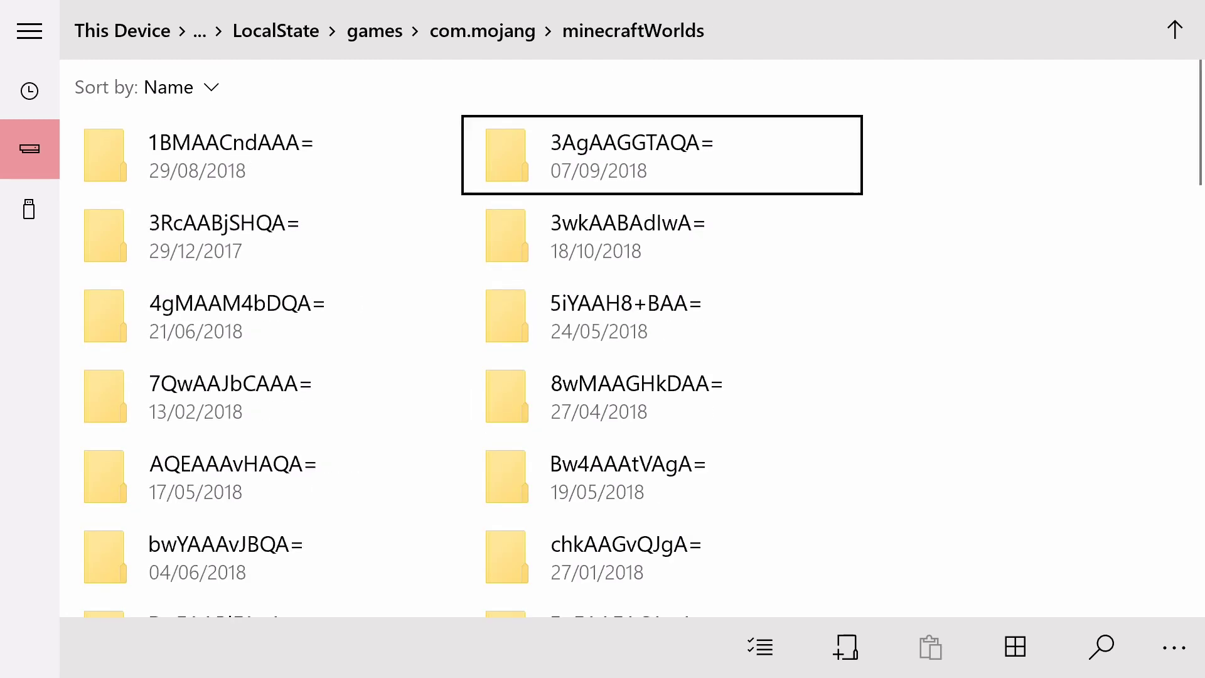
key("Return")
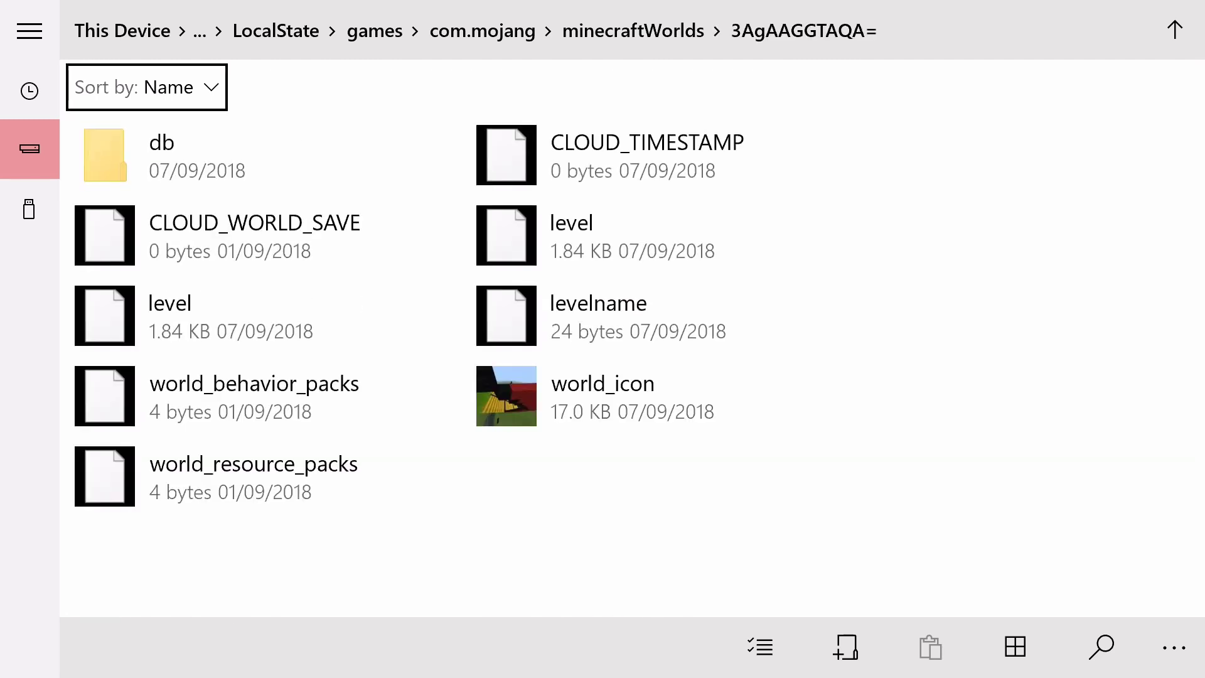
key("BackSpace")
key("Down")
key("Down")
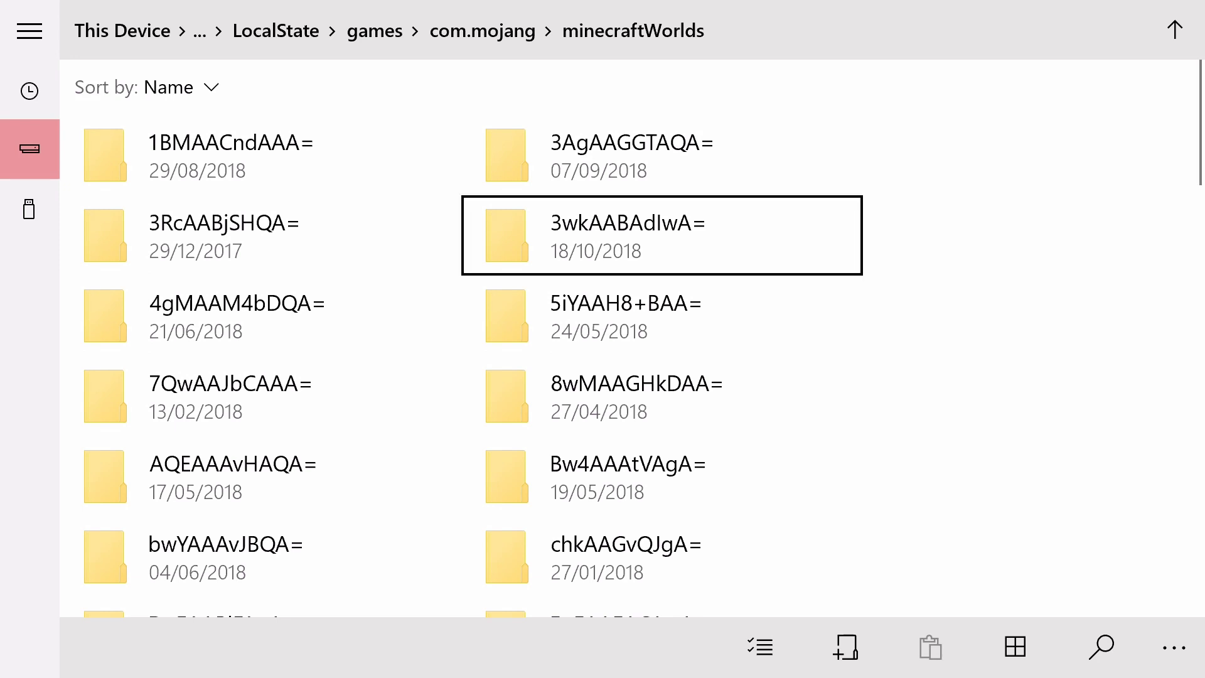
key("Tab")
key("Tab")
key("Left")
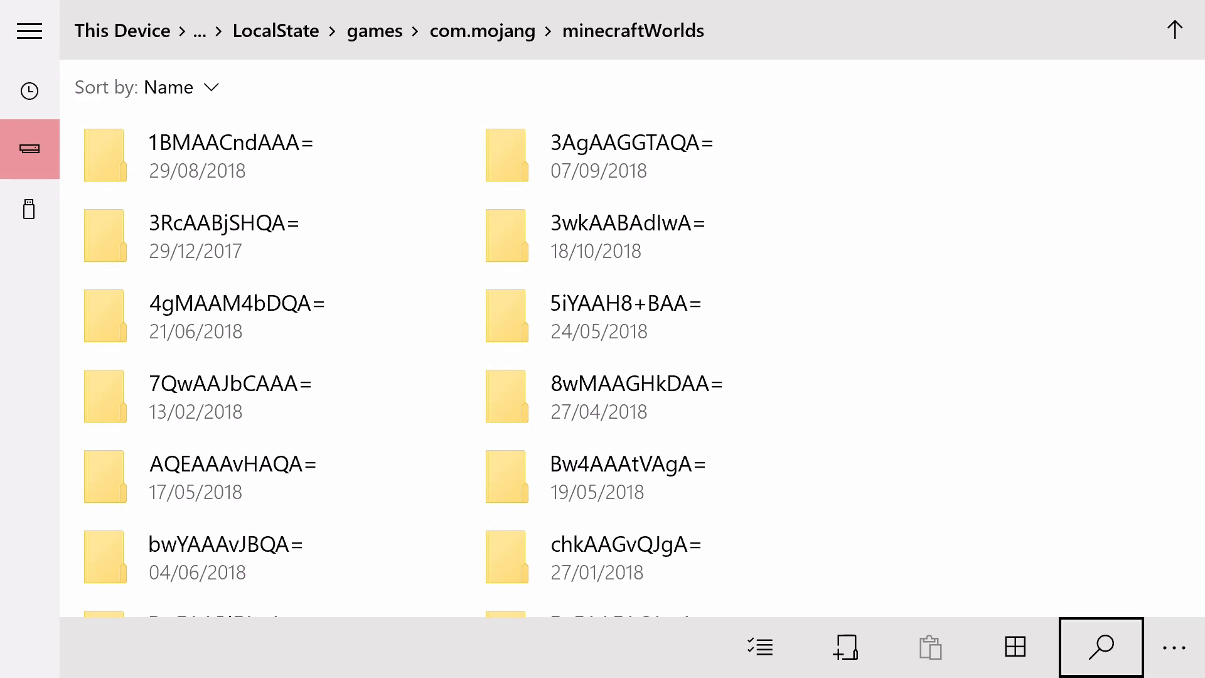
Turn on checkbox selection, tick the 3AgAAGGTAQA= world folder and copy it
key("Left")
key("Left")
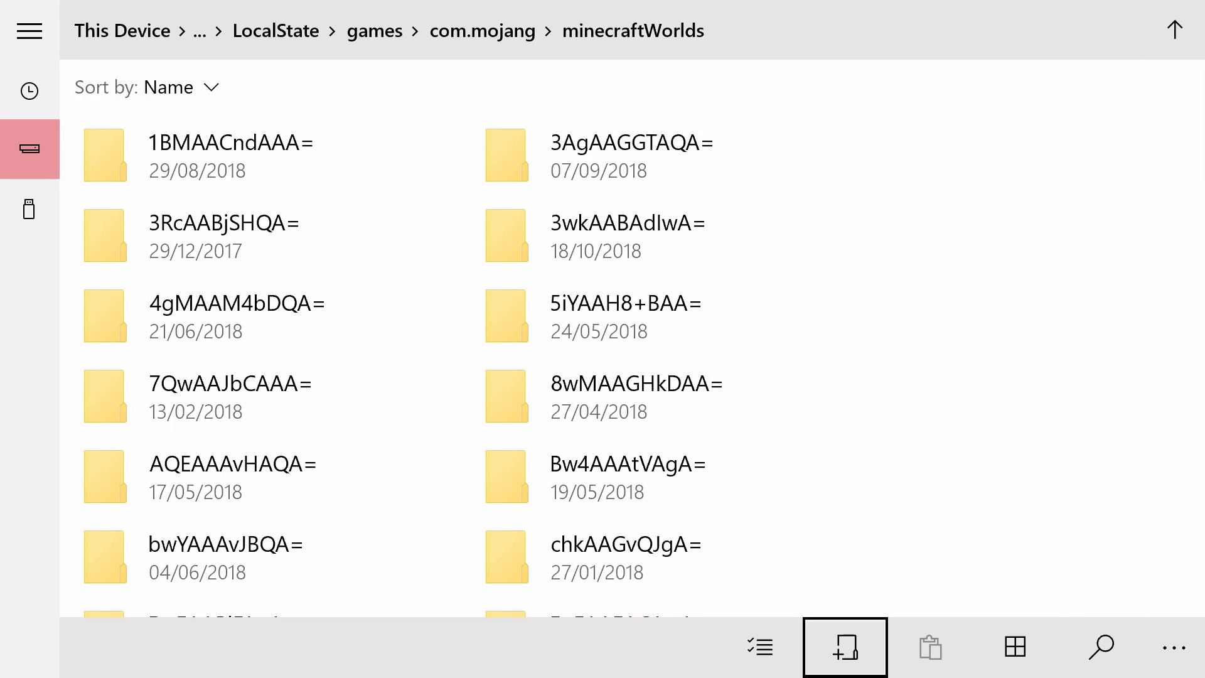
key("Left")
key("space")
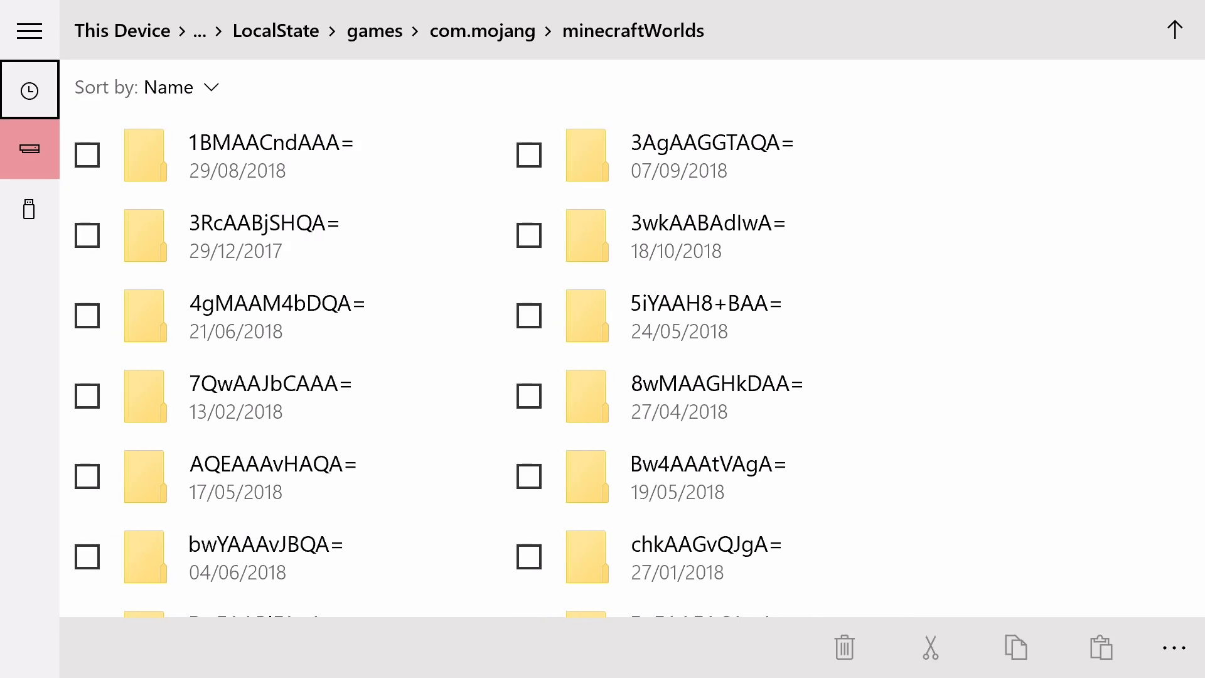
key("Tab")
key("Tab")
key("space")
key("Down")
key("Down")
key("Down")
key("Down")
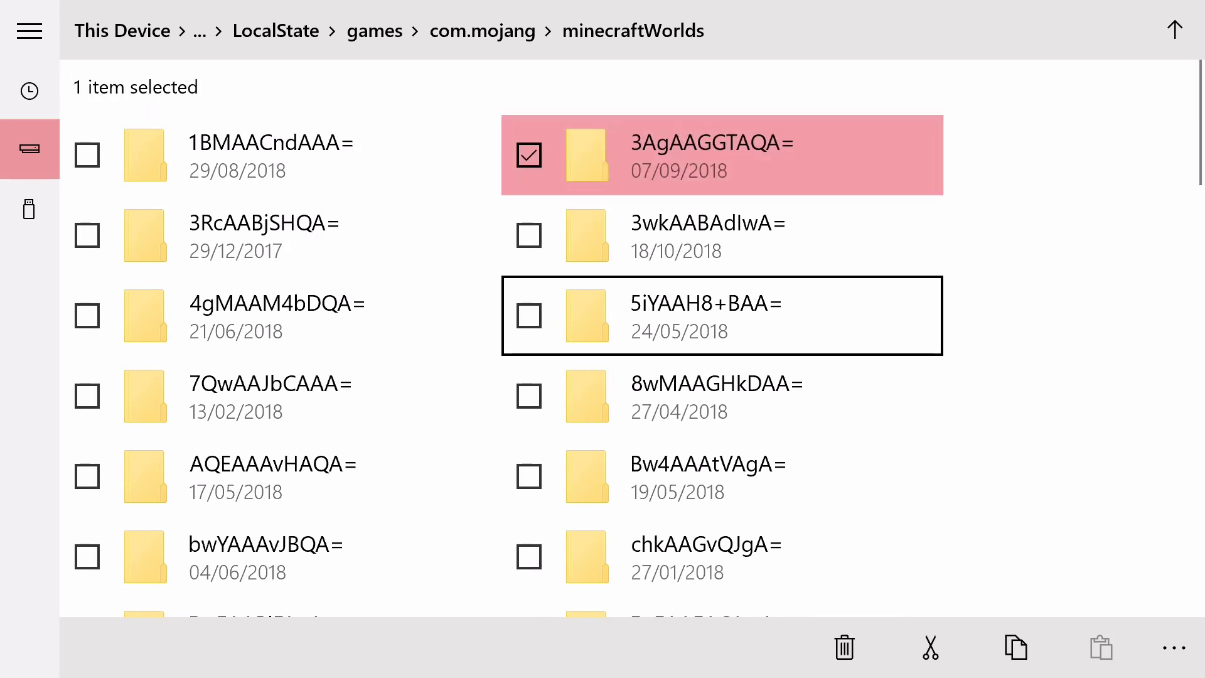
key("Tab")
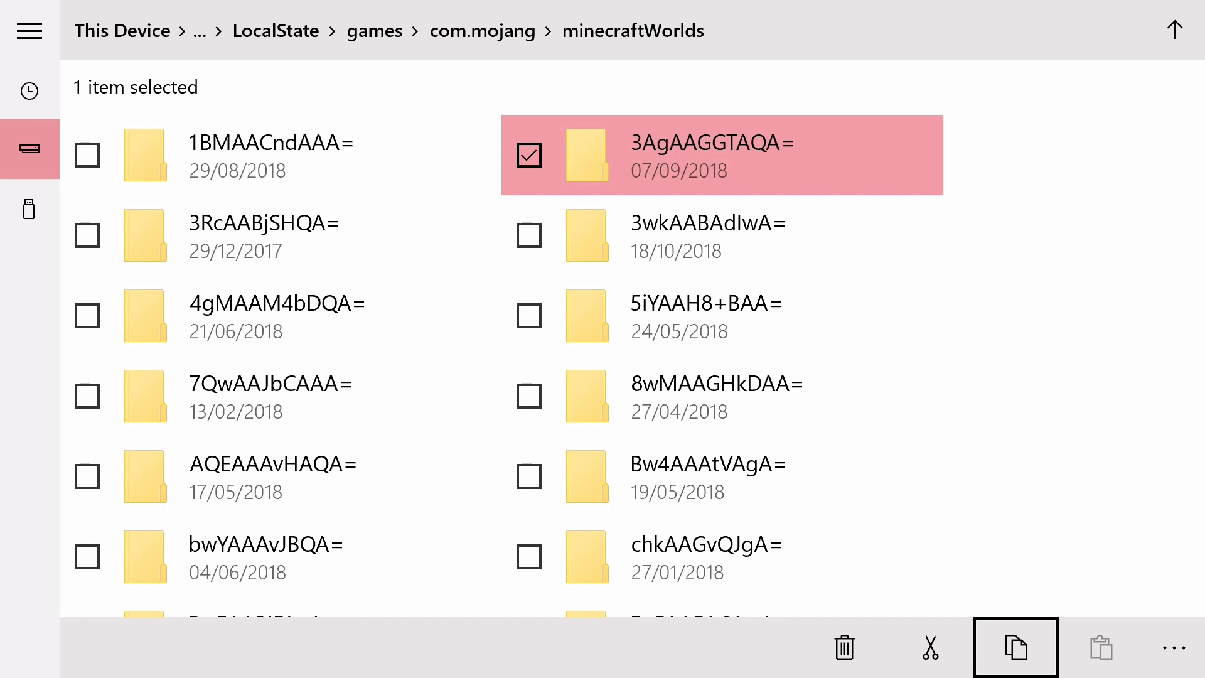
key("space")
Paste the copied world folder into KINGSTON (D:) > Content
key("Left")
key("Left")
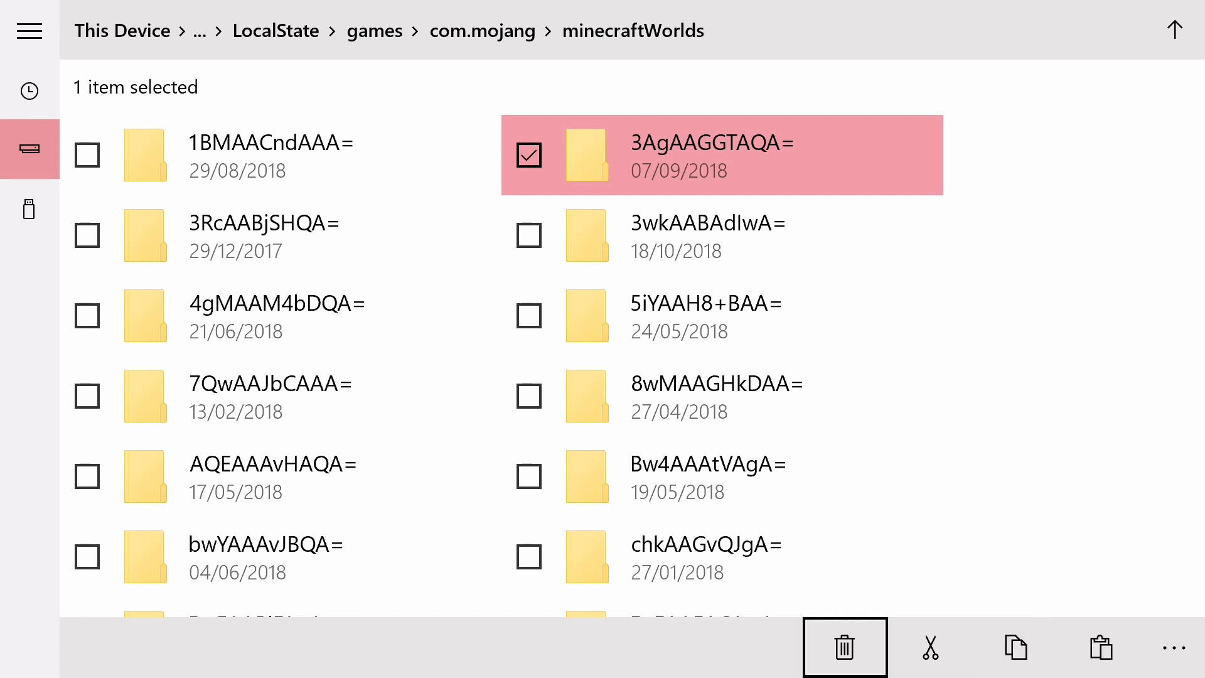
key("Tab")
key("Up")
key("Up")
key("Down")
key("Down")
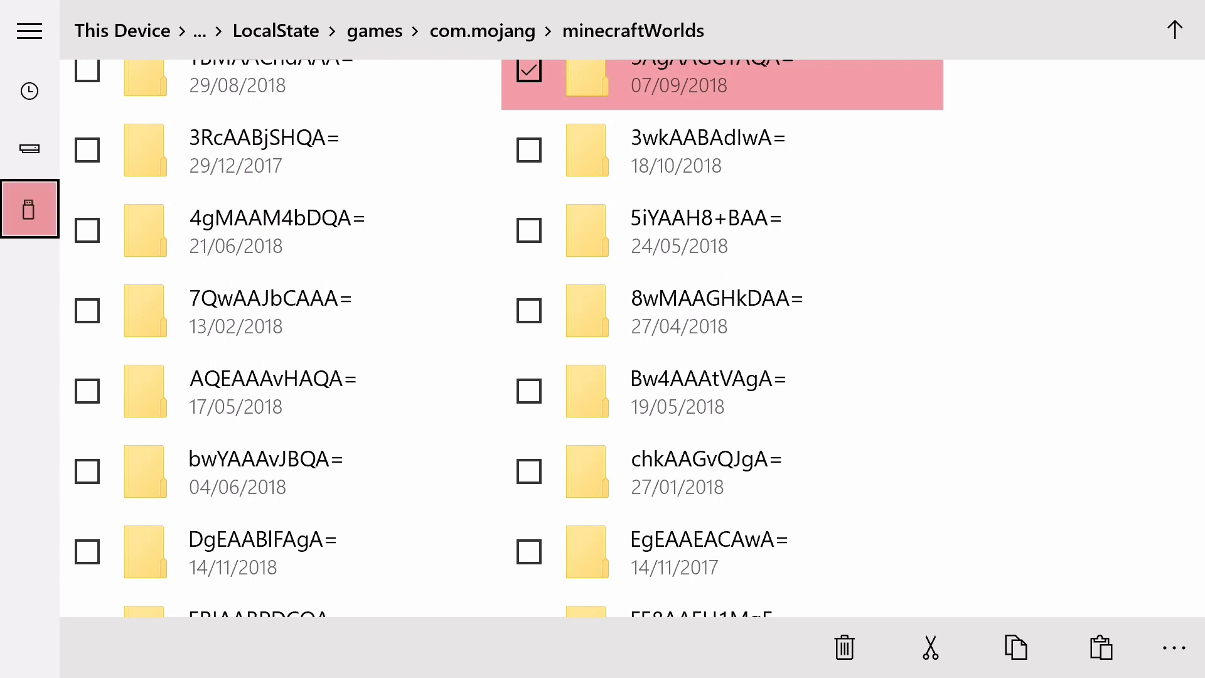
key("space")
key("Tab")
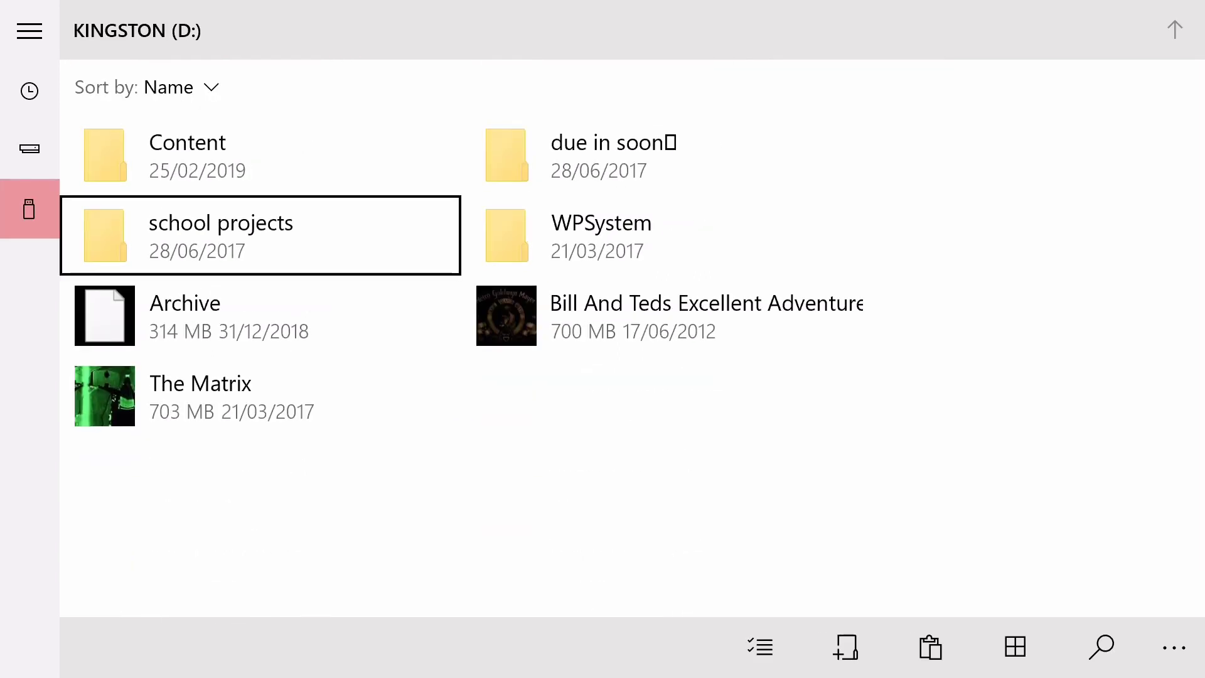
key("Up")
key("Down")
key("Up")
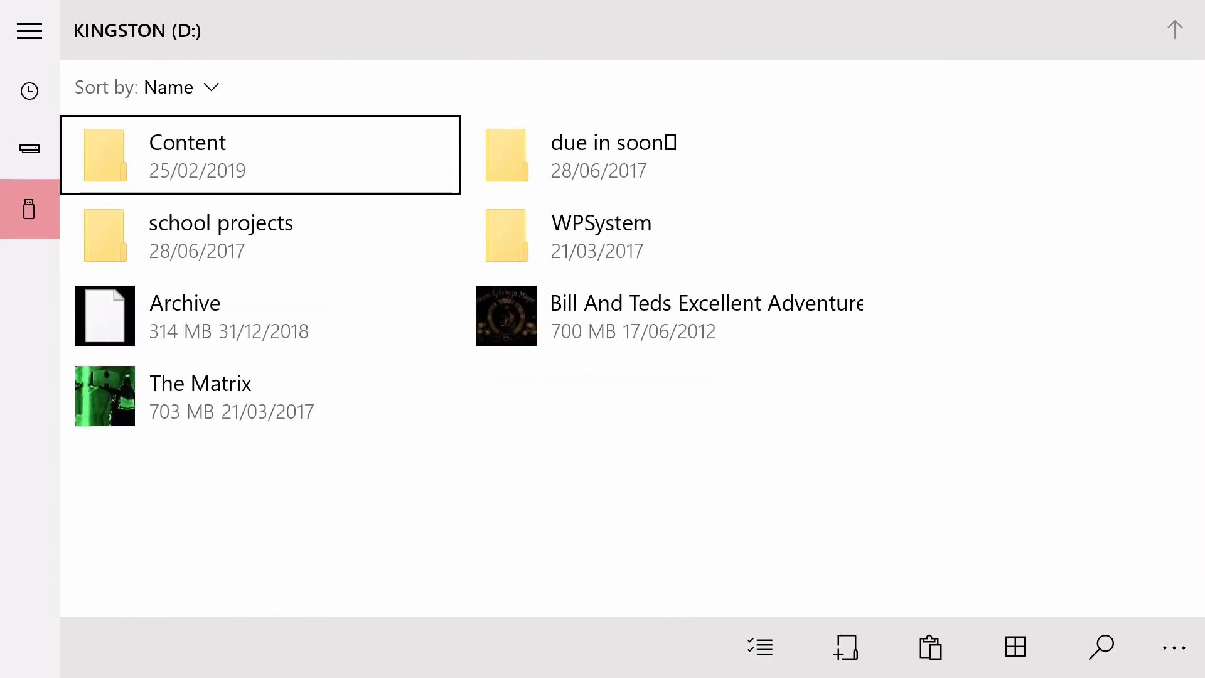
key("Return")
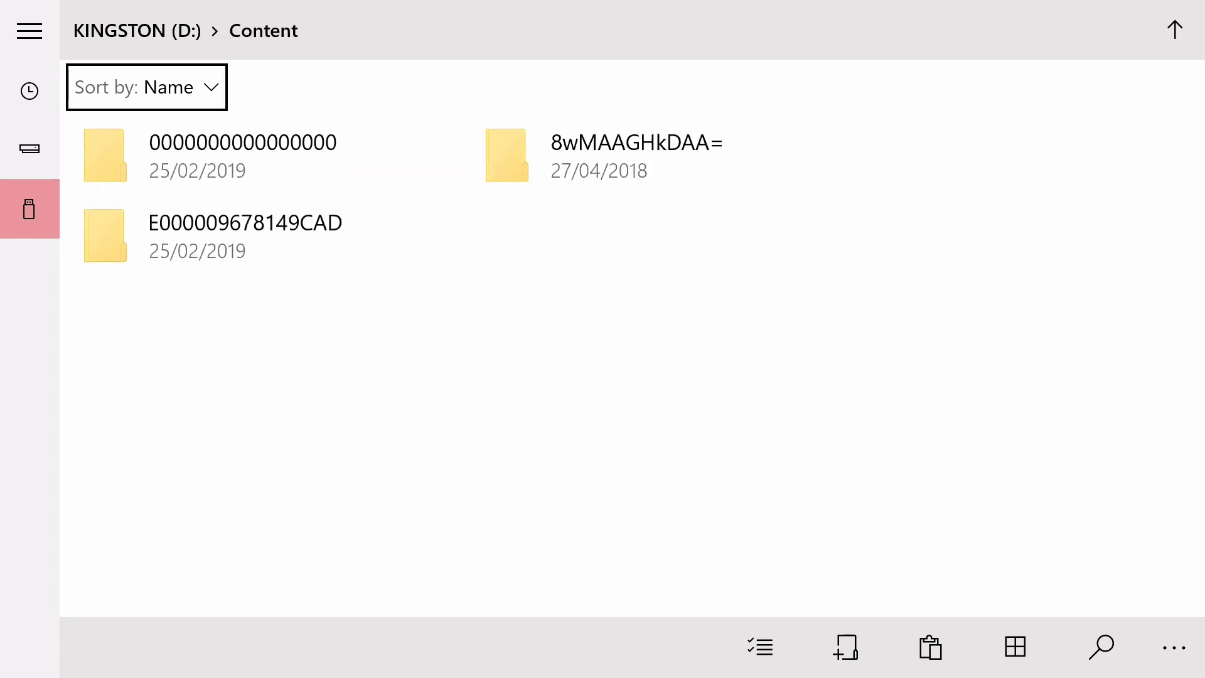
key("Down")
key("Right")
key("Tab")
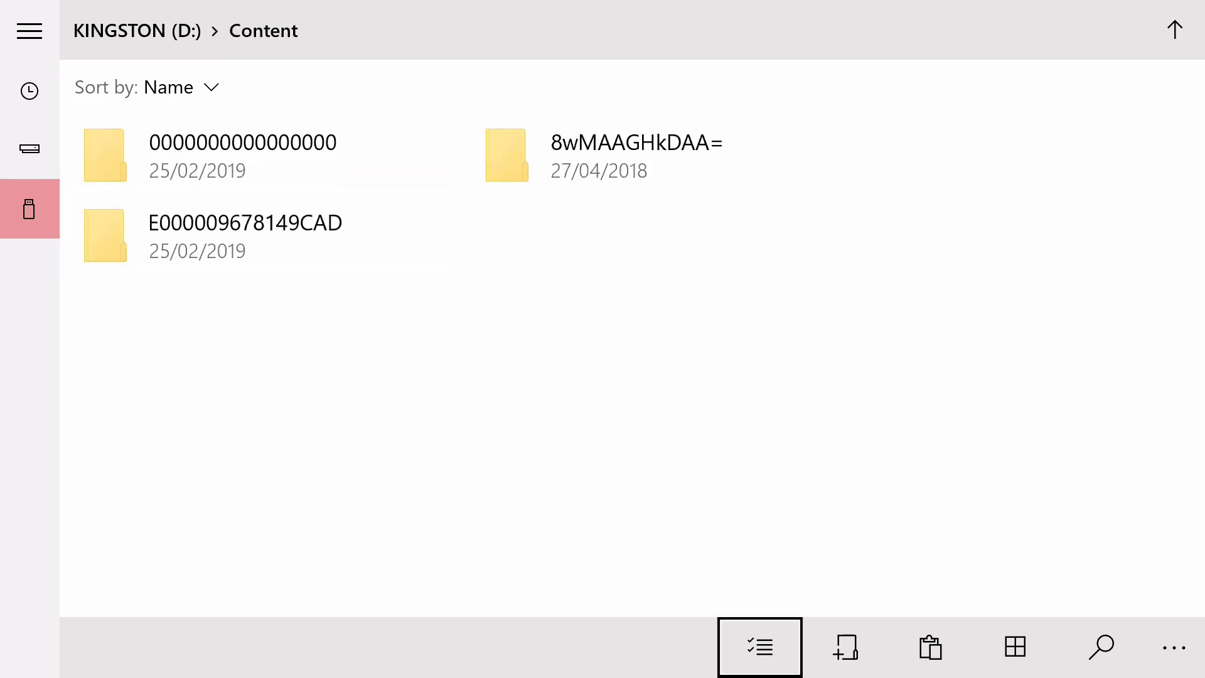
key("Right")
key("Right")
key("Right")
key("Left")
key("space")
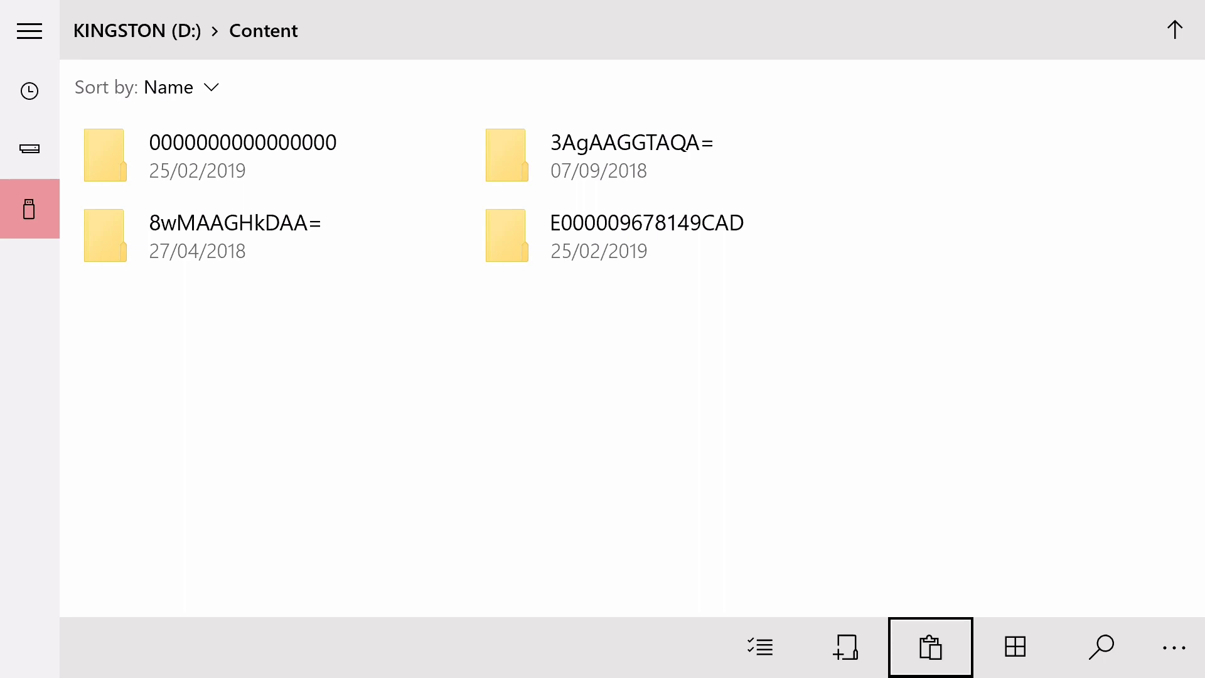
Confirm 3AgAAGGTAQA= is in Content, return to minecraftWorlds and close the stream window
key("shift+Tab")
key("Up")
key("Right")
key("Left")
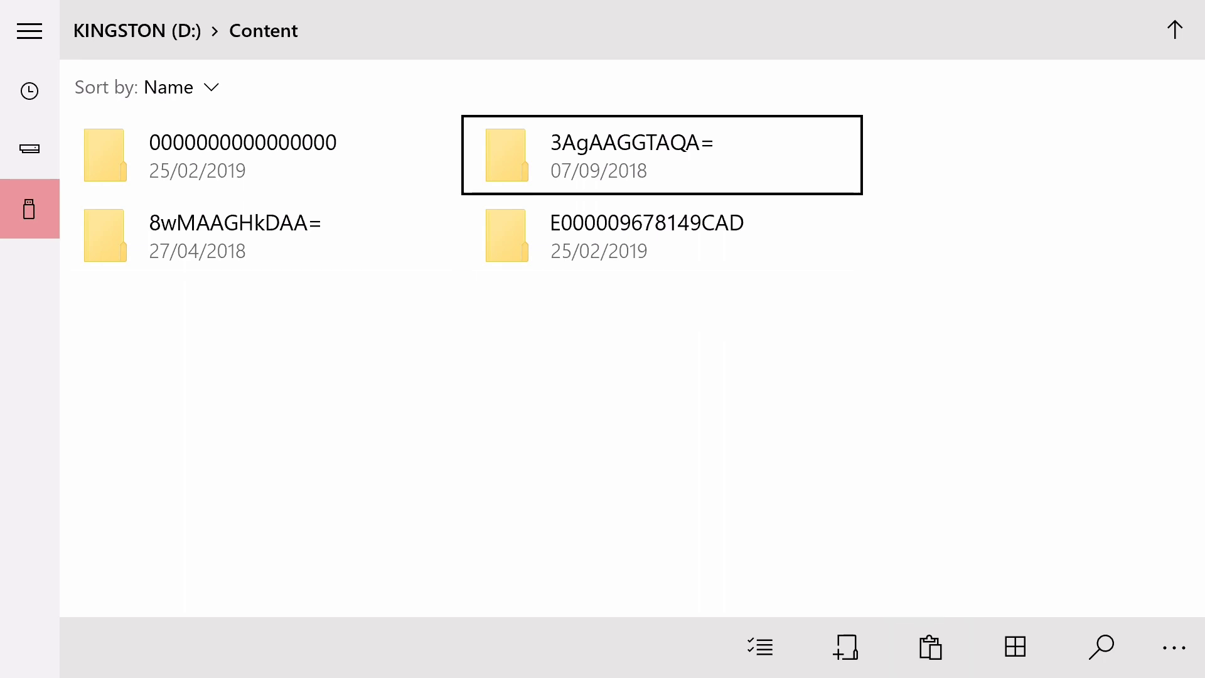
key("BackSpace")
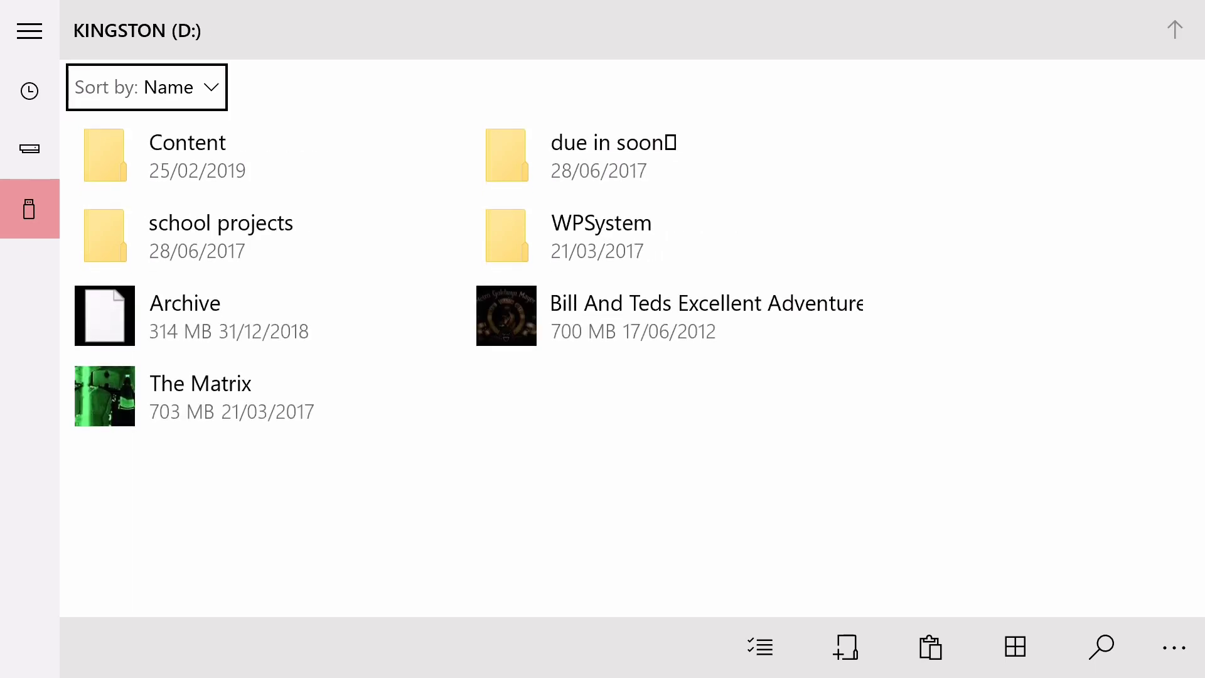
key("alt+Left")
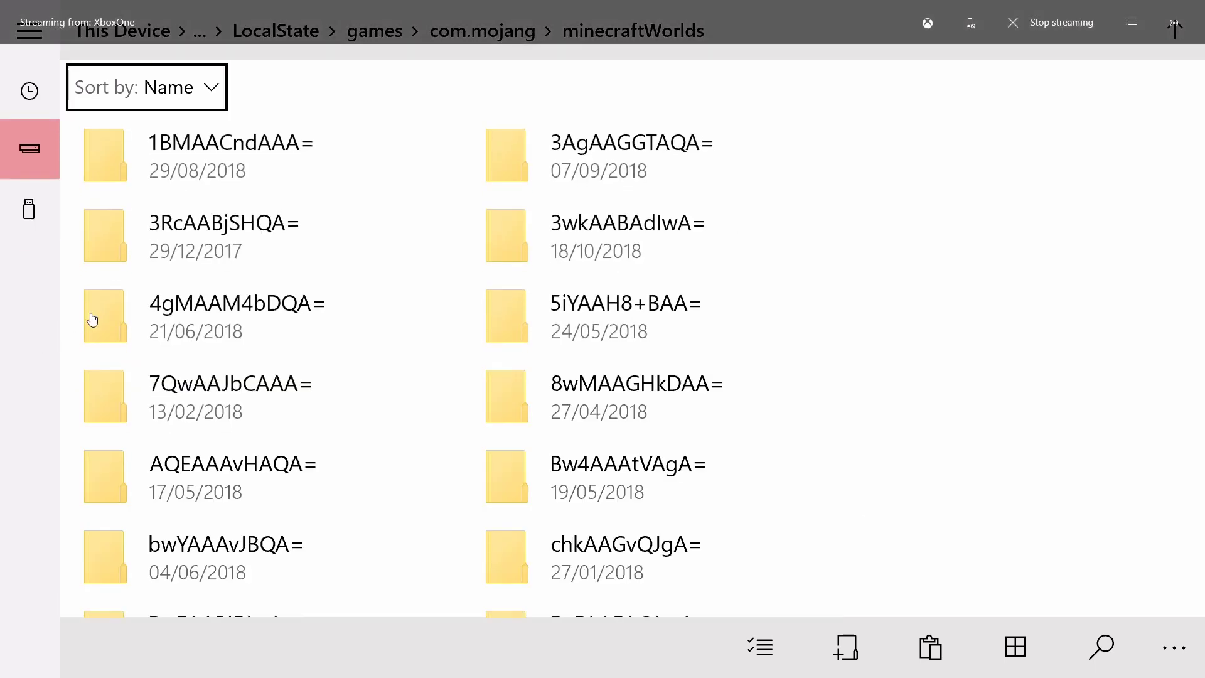
left_click(1188, 8)
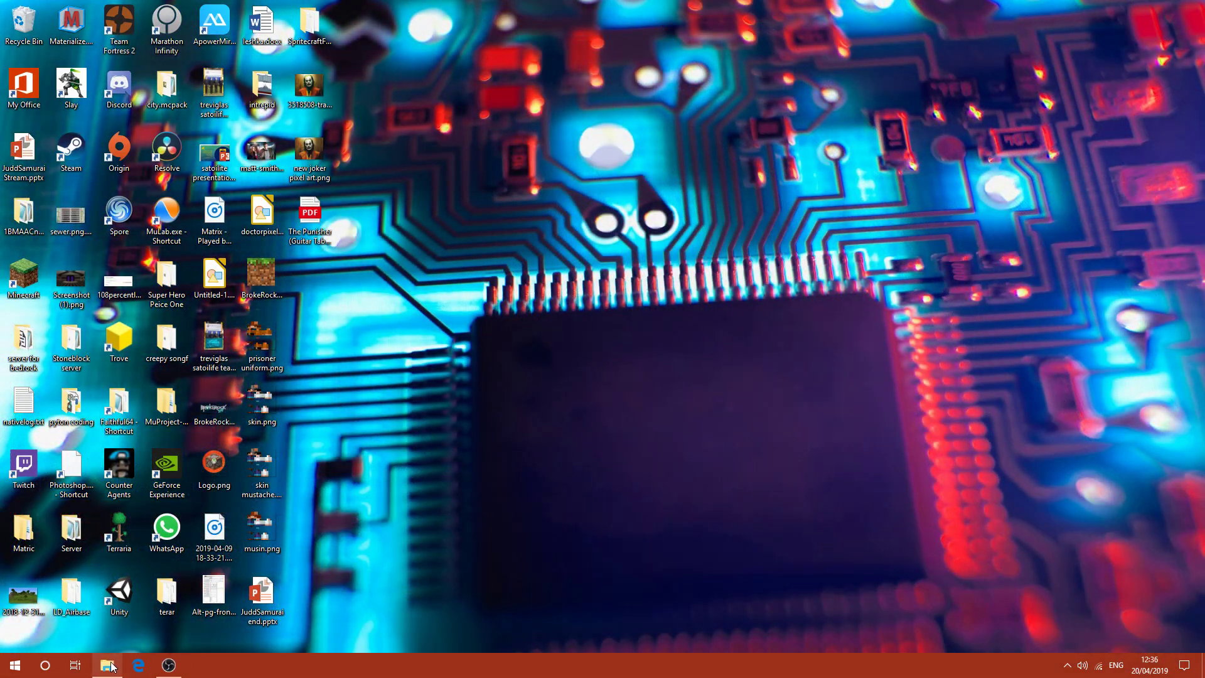
Drag the 3AgAAGGTAQA= folder from KINGSTON (G:) > Content onto the desktop
left_click(107, 664)
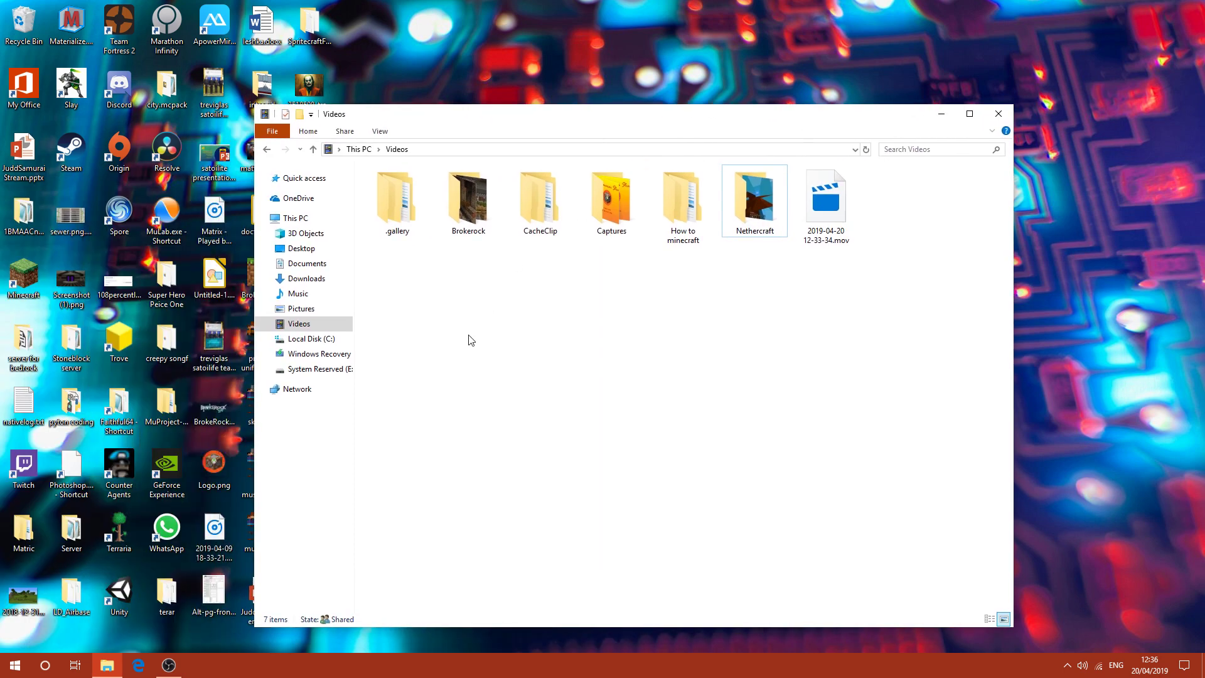
left_click(314, 294)
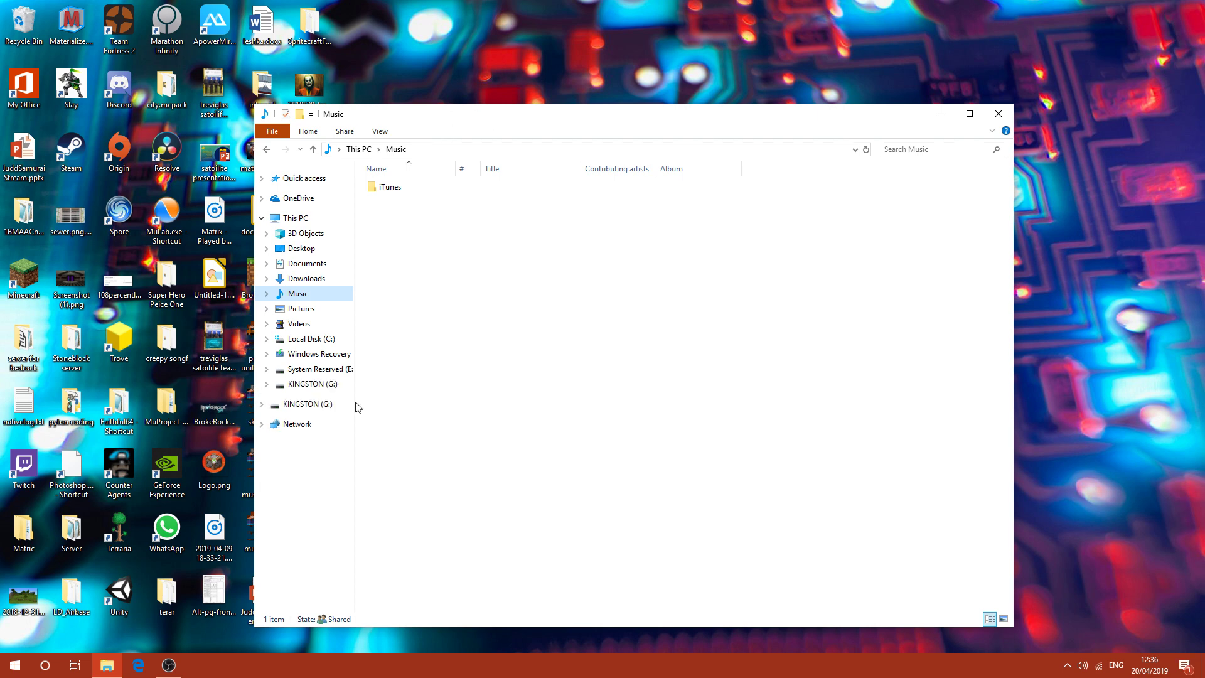
left_click(314, 385)
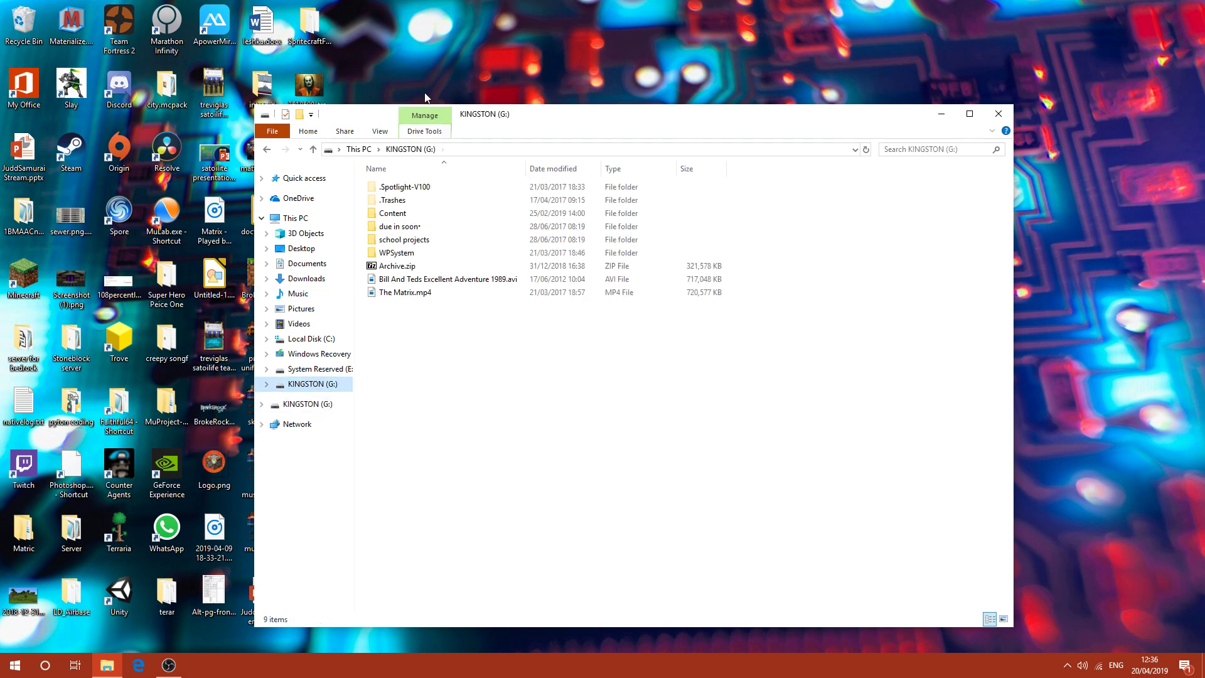
left_click_drag(555, 120, 722, 113)
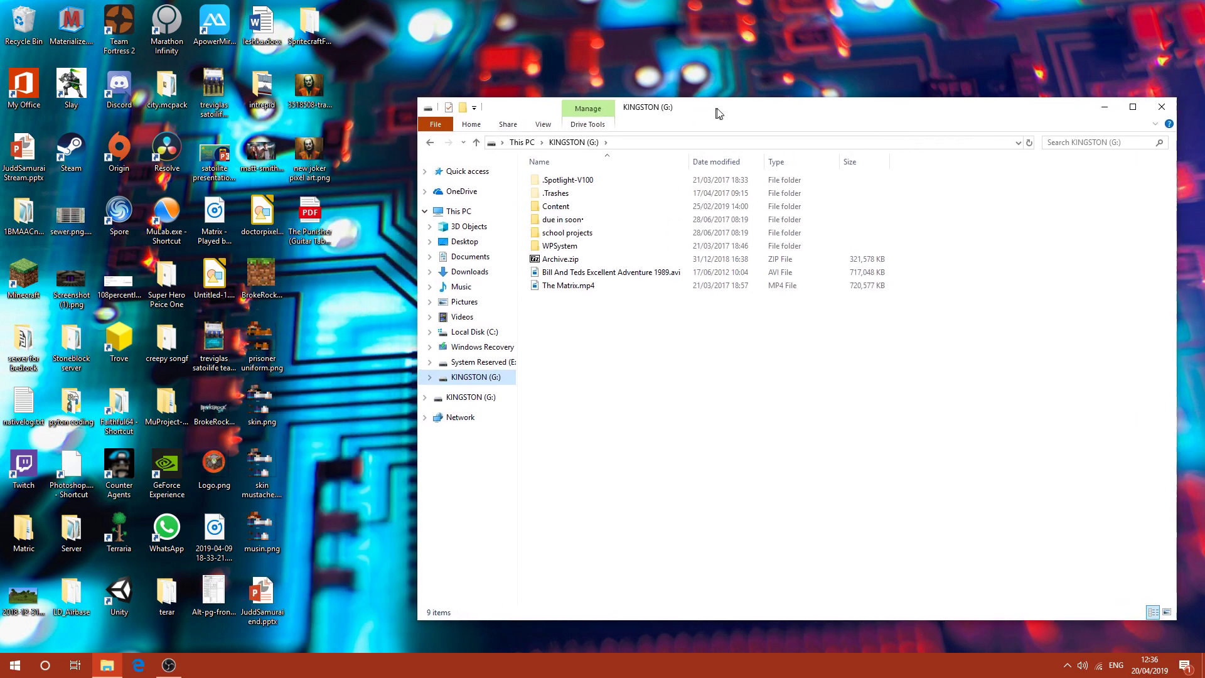
double_click(586, 205)
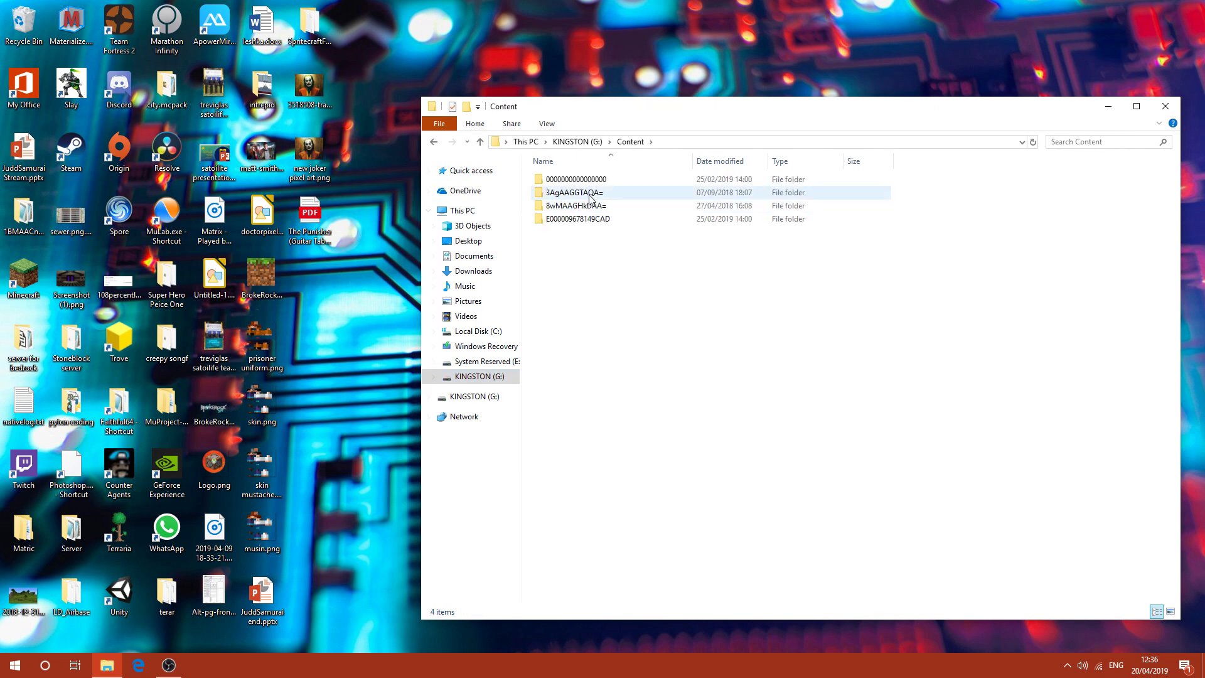
left_click(573, 197)
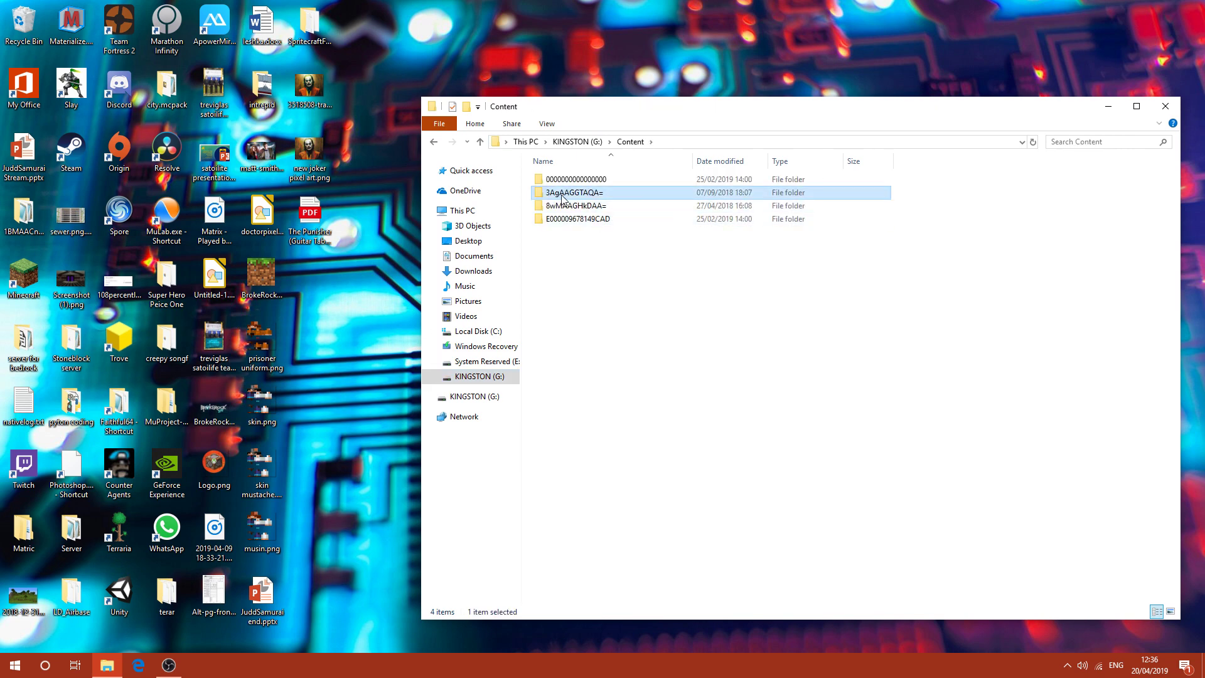
left_click_drag(563, 200, 370, 314)
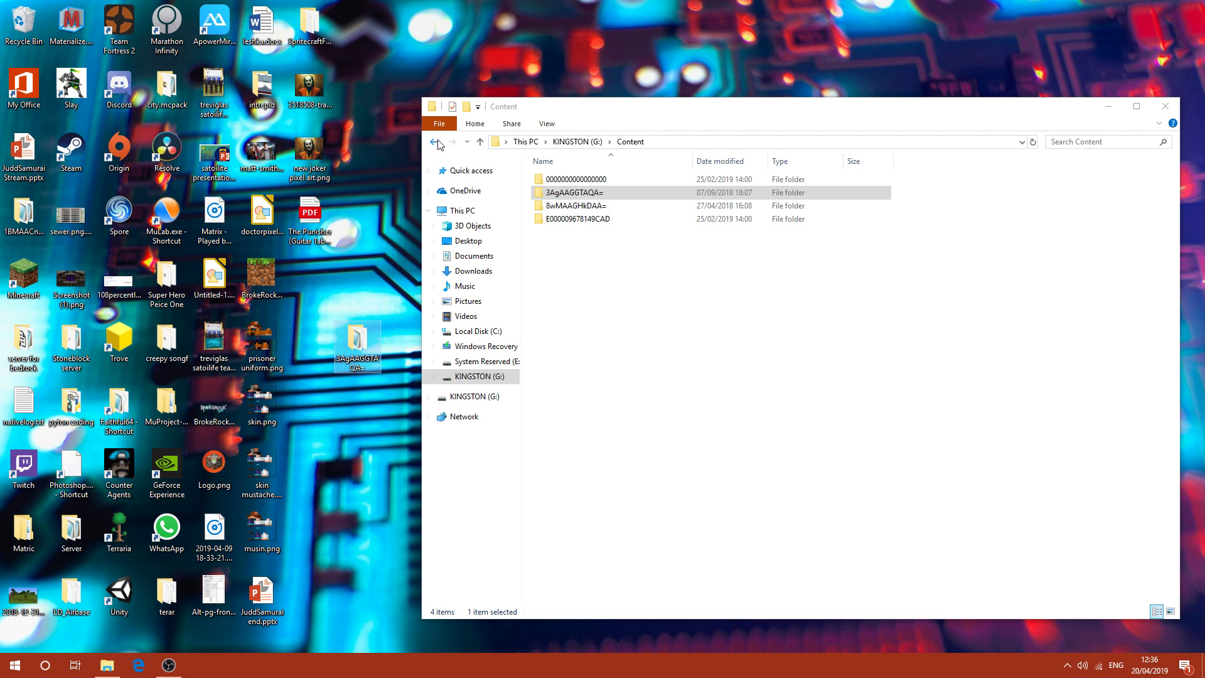
left_click(15, 665)
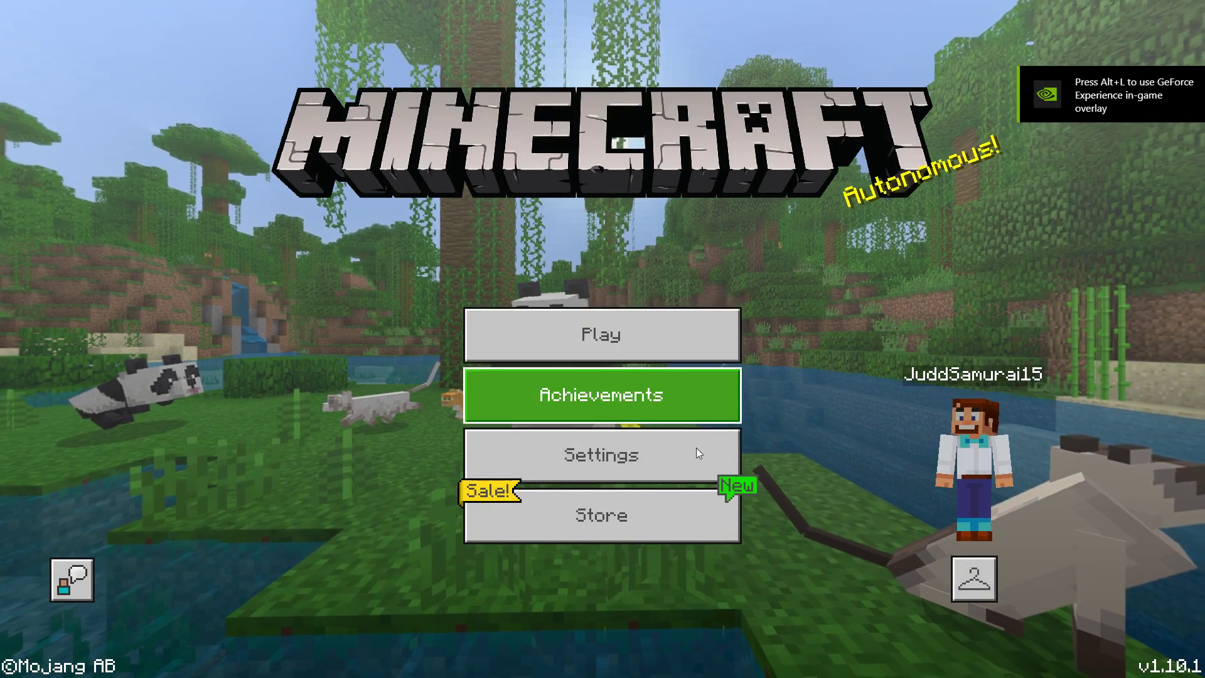
Start a new world and turn off Tile Drops, Natural Regeneration, Mob Loot and TNT Explodes
left_click(630, 352)
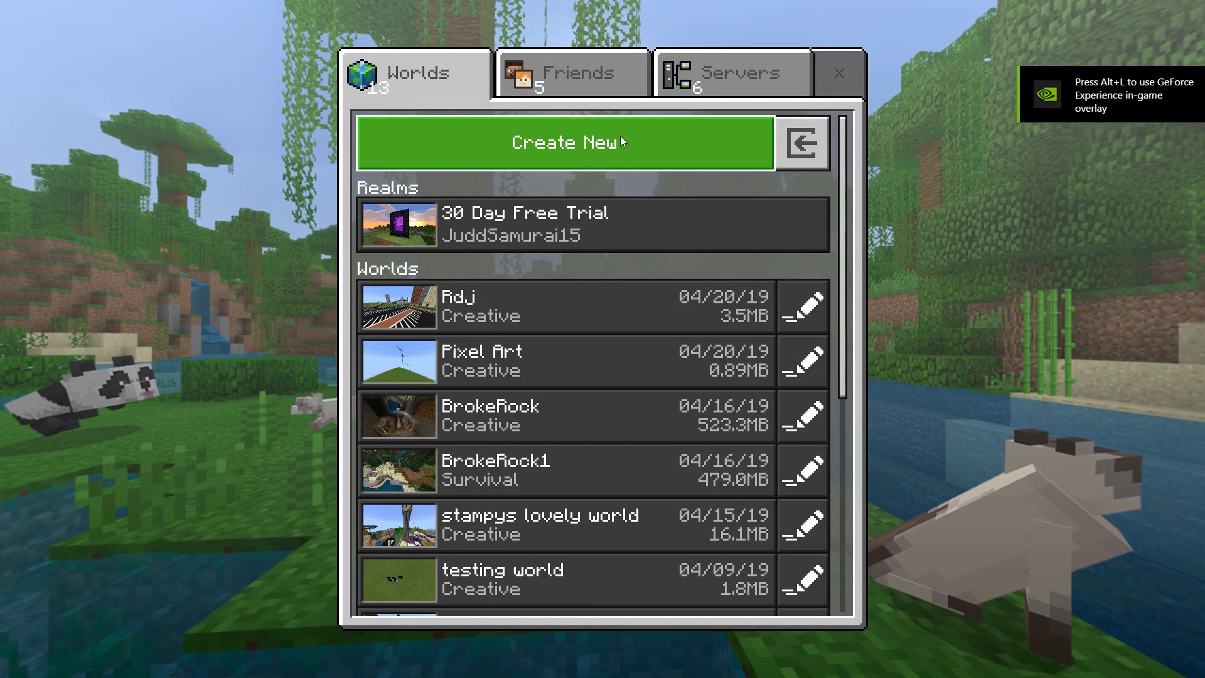
left_click(621, 143)
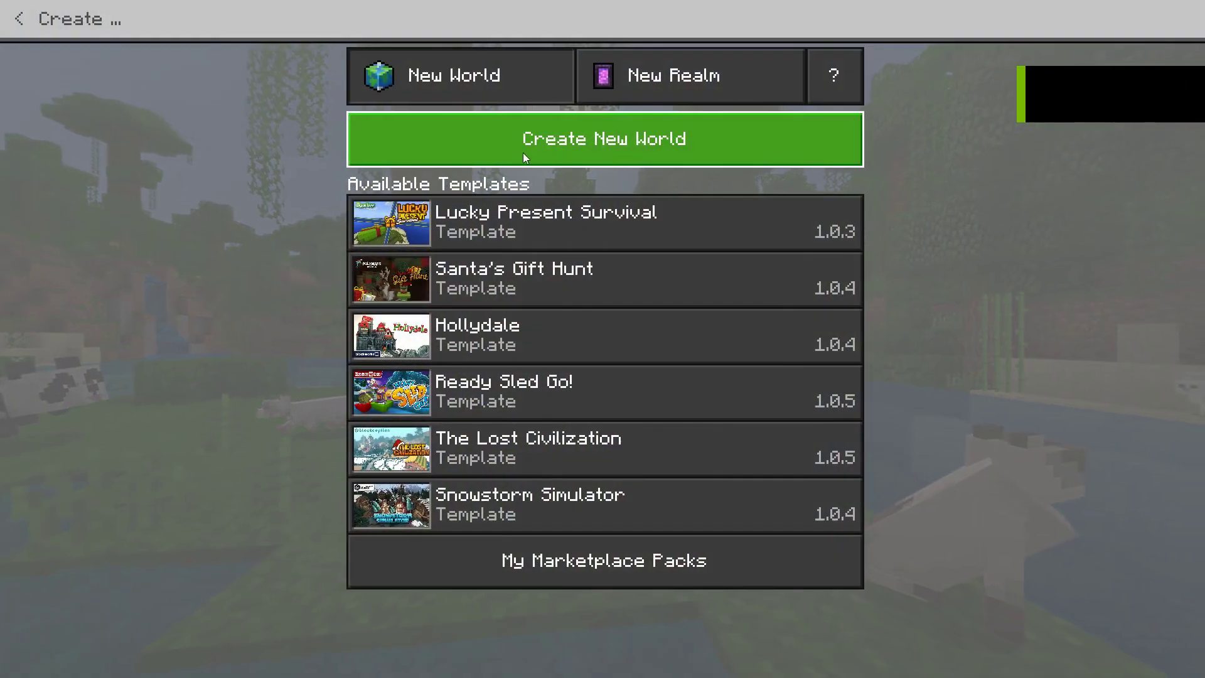
left_click(518, 144)
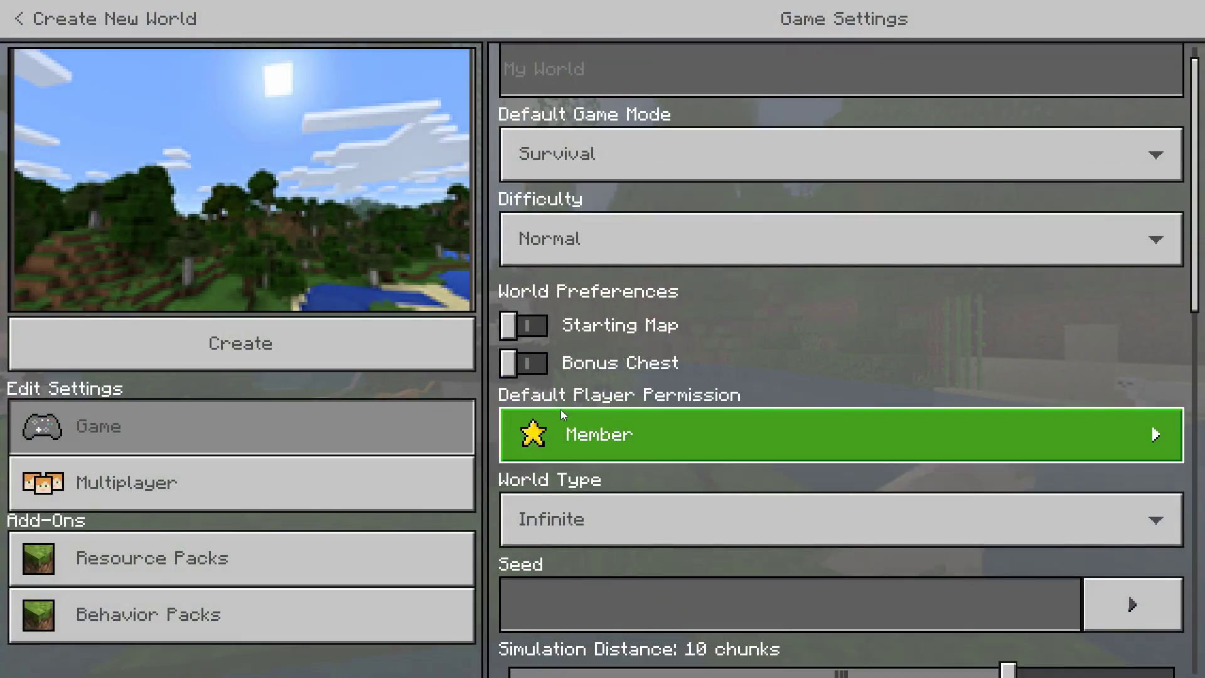
scroll(560, 409, "down", 8)
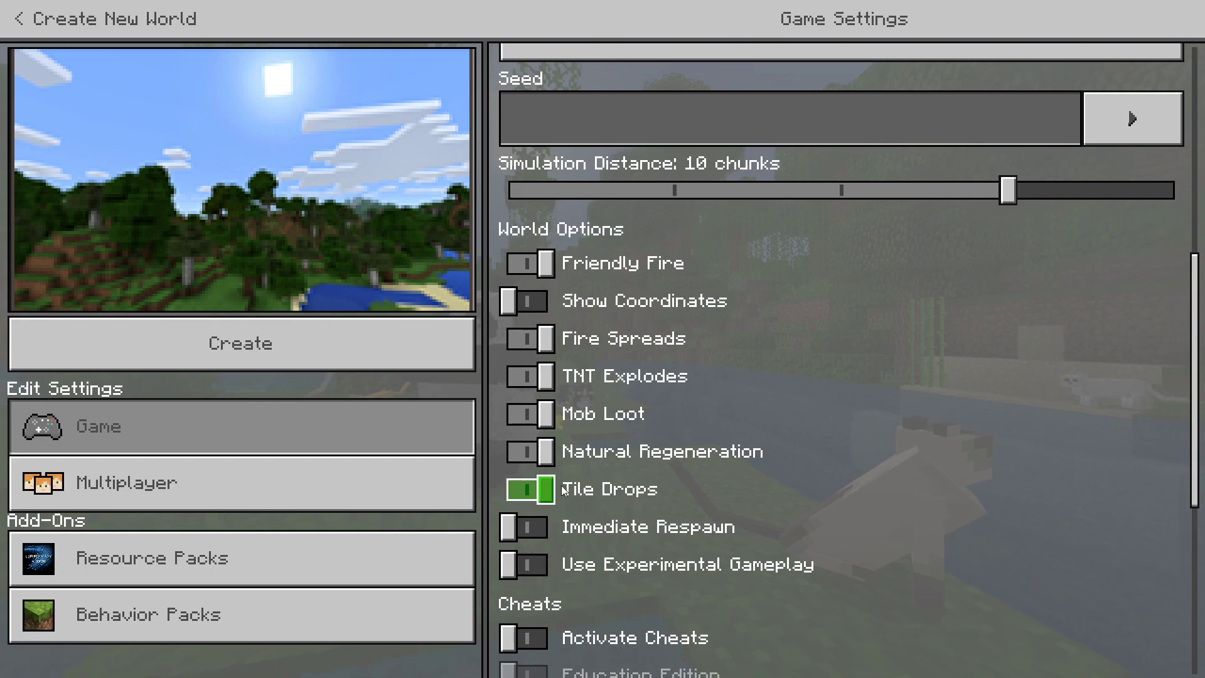
left_click(561, 489)
left_click(549, 451)
left_click(538, 415)
left_click(542, 379)
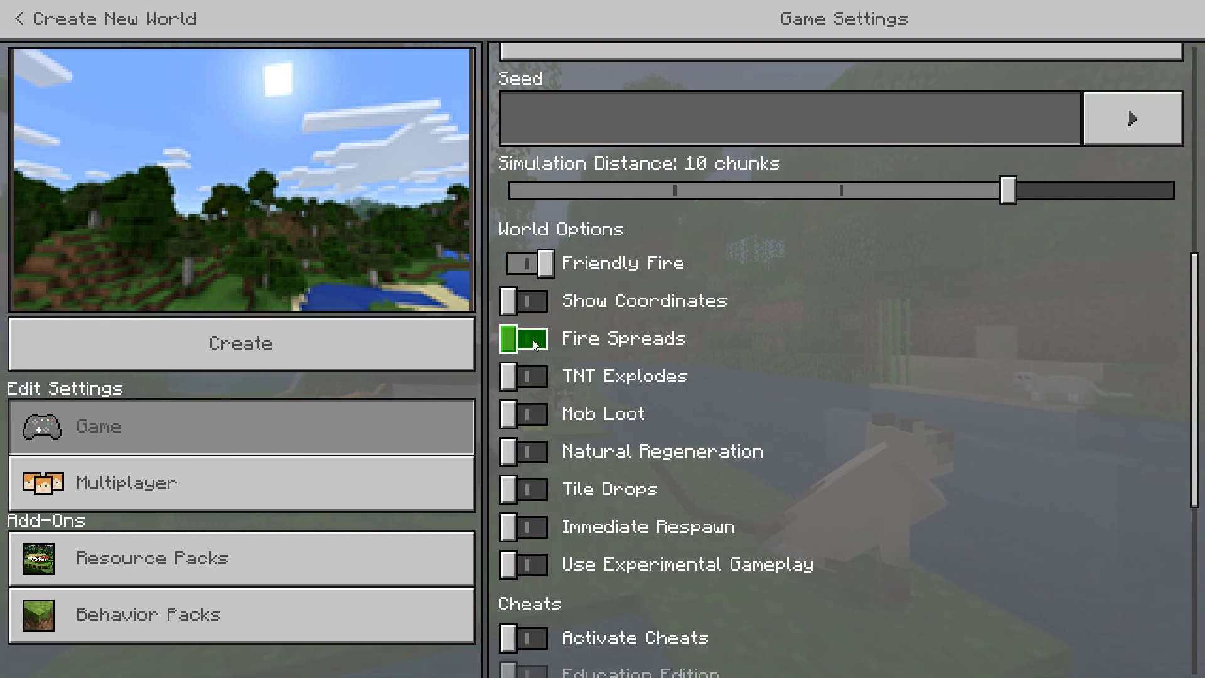
scroll(578, 394, "down", 5)
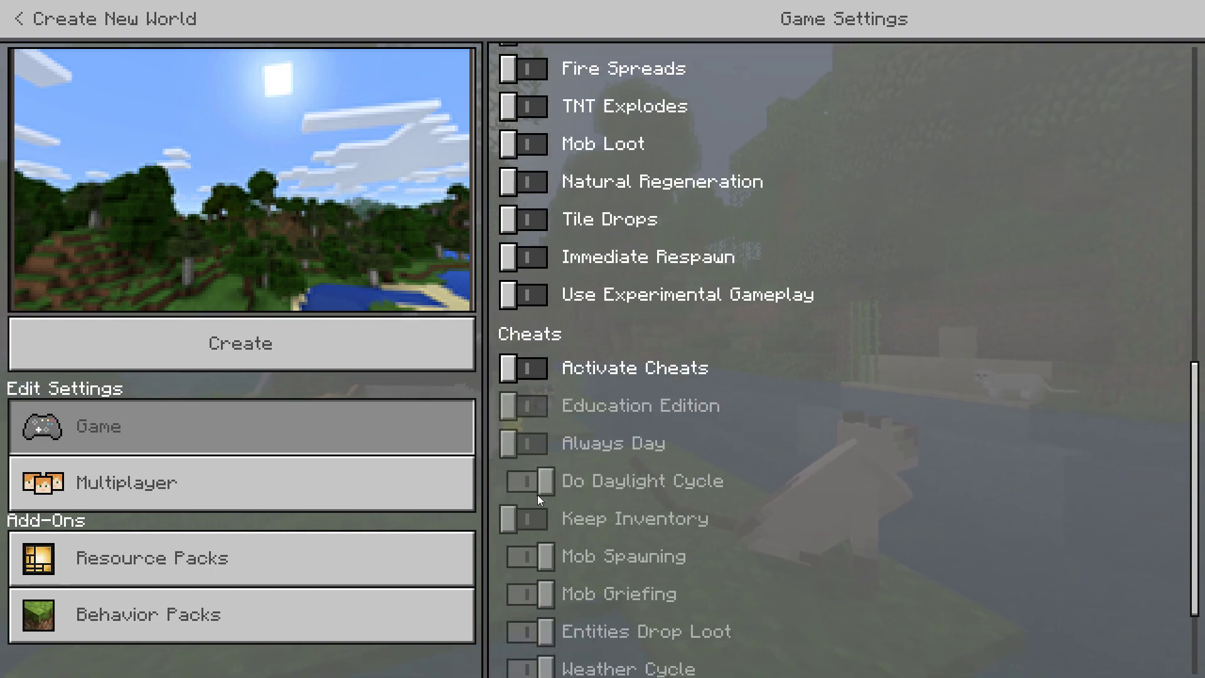
scroll(546, 494, "down", 3)
scroll(570, 503, "up", 6)
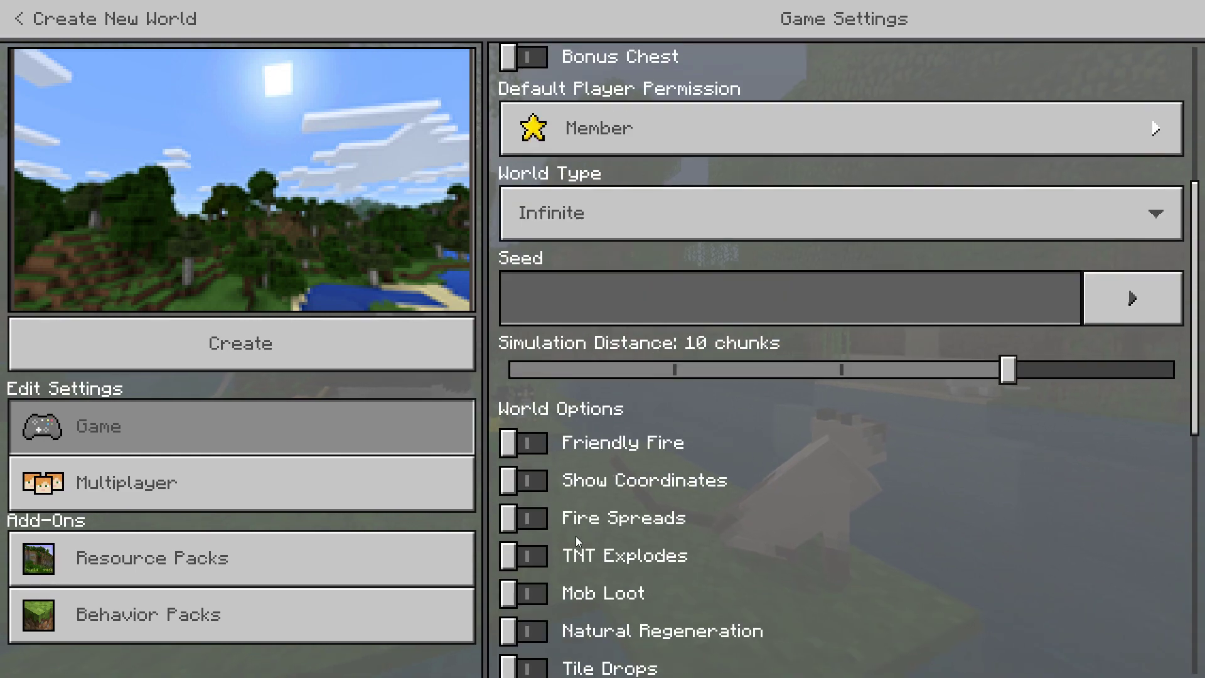
Disable Multiplayer Game and set the default game mode to Creative, accepting achievements off
left_click(345, 499)
left_click(559, 69)
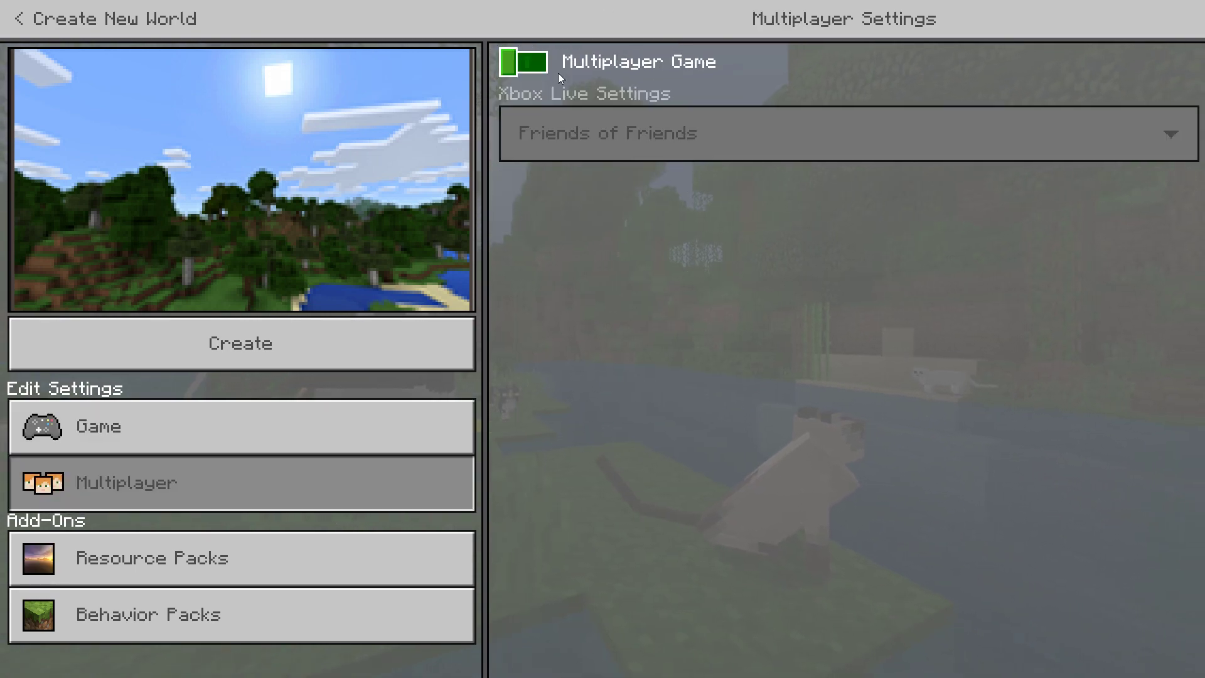
left_click(381, 418)
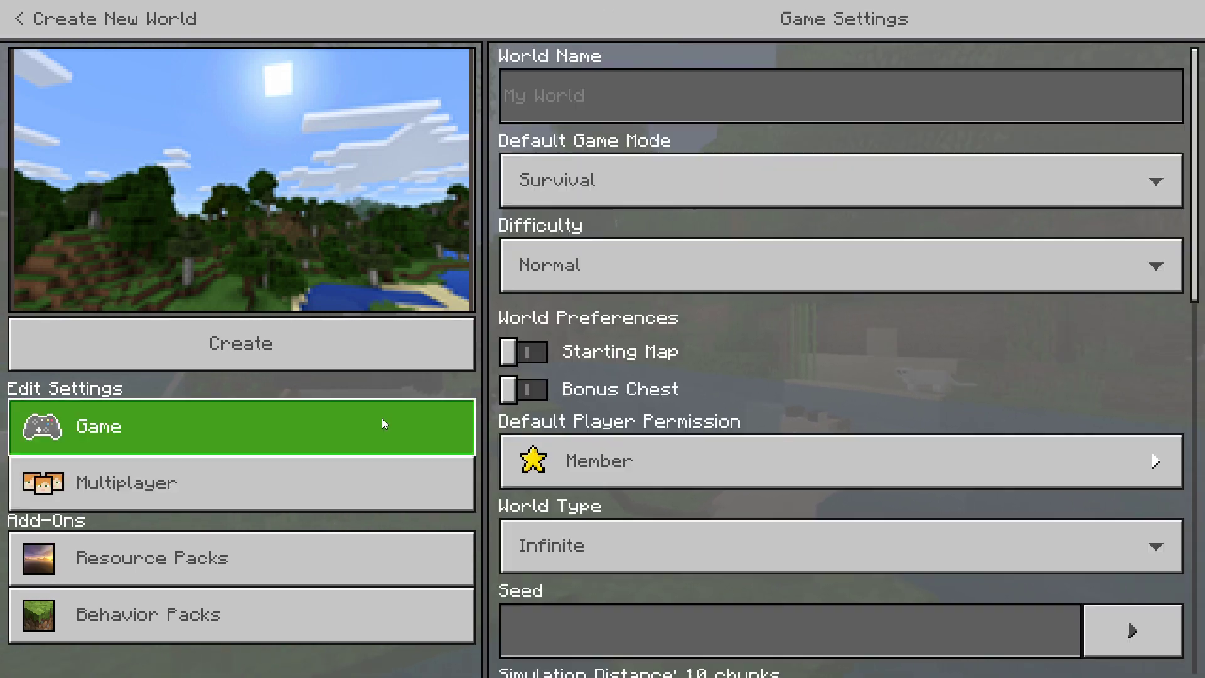
left_click(609, 190)
left_click(581, 204)
left_click(614, 394)
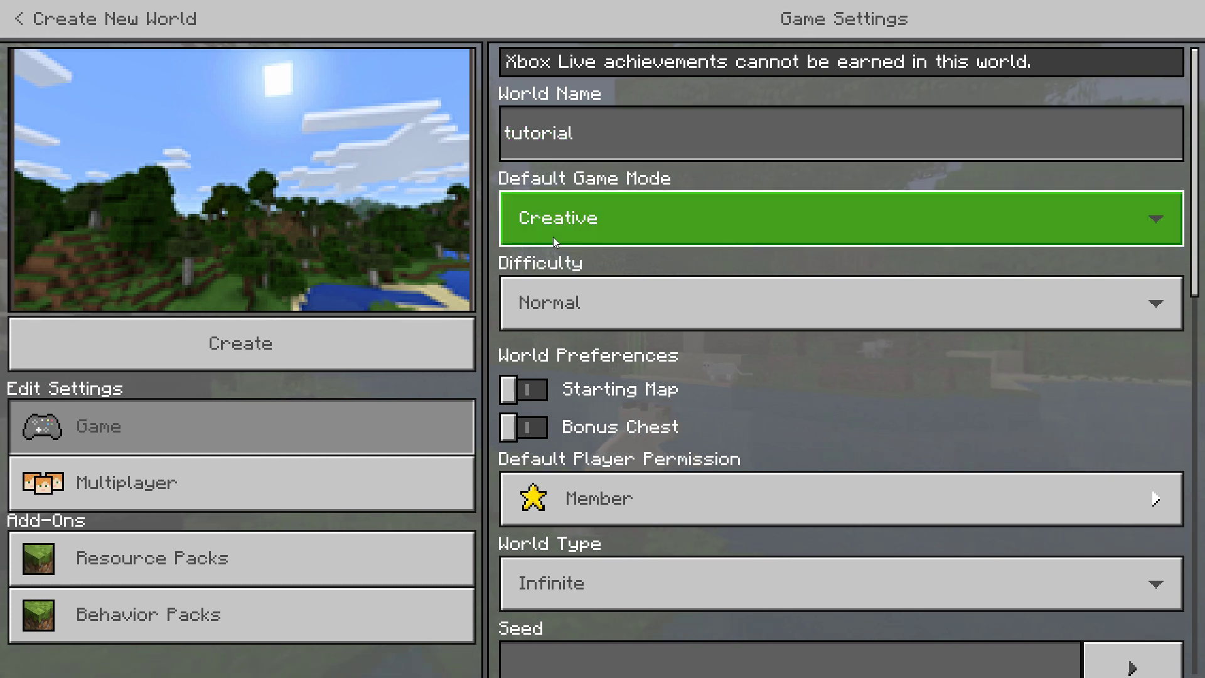
Create the tutorial world, break the grass block in front, and pause the game
left_click(315, 344)
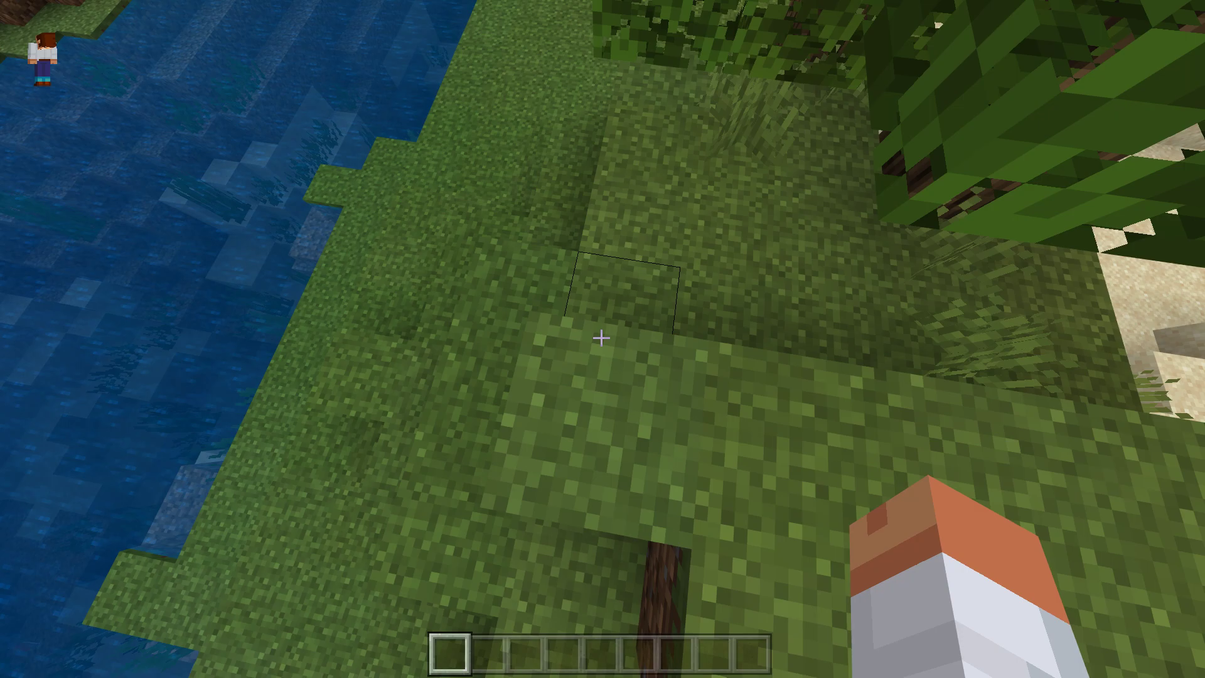
left_click(601, 338)
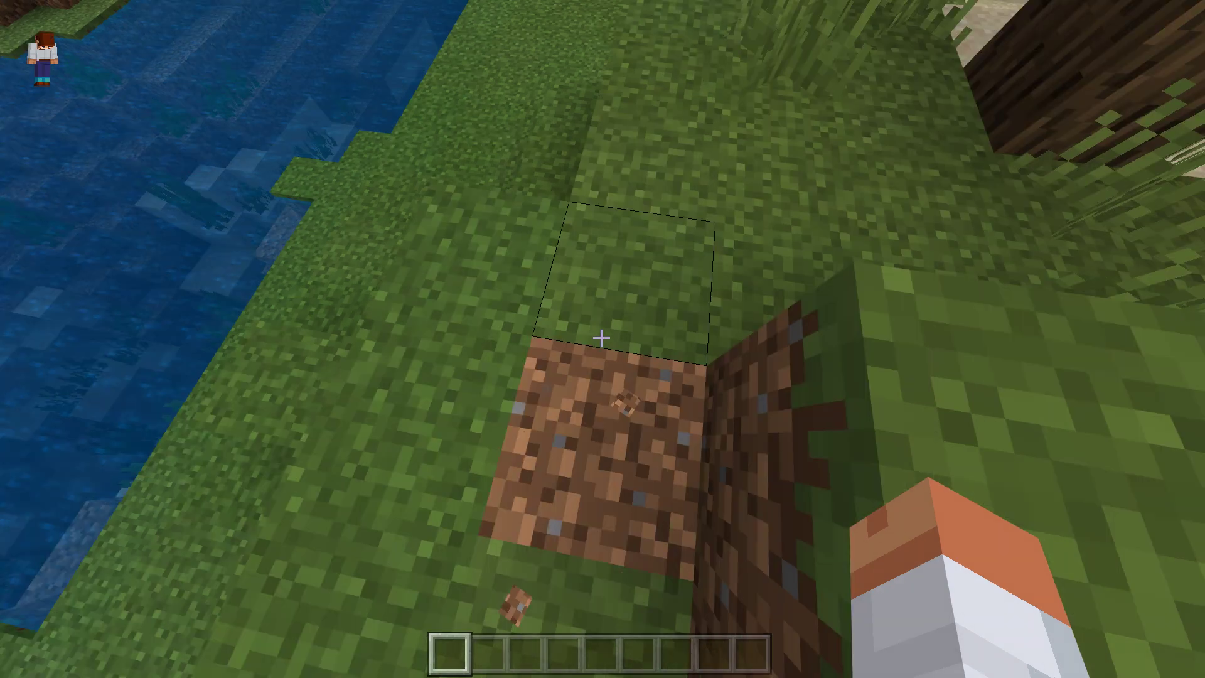
key("Escape")
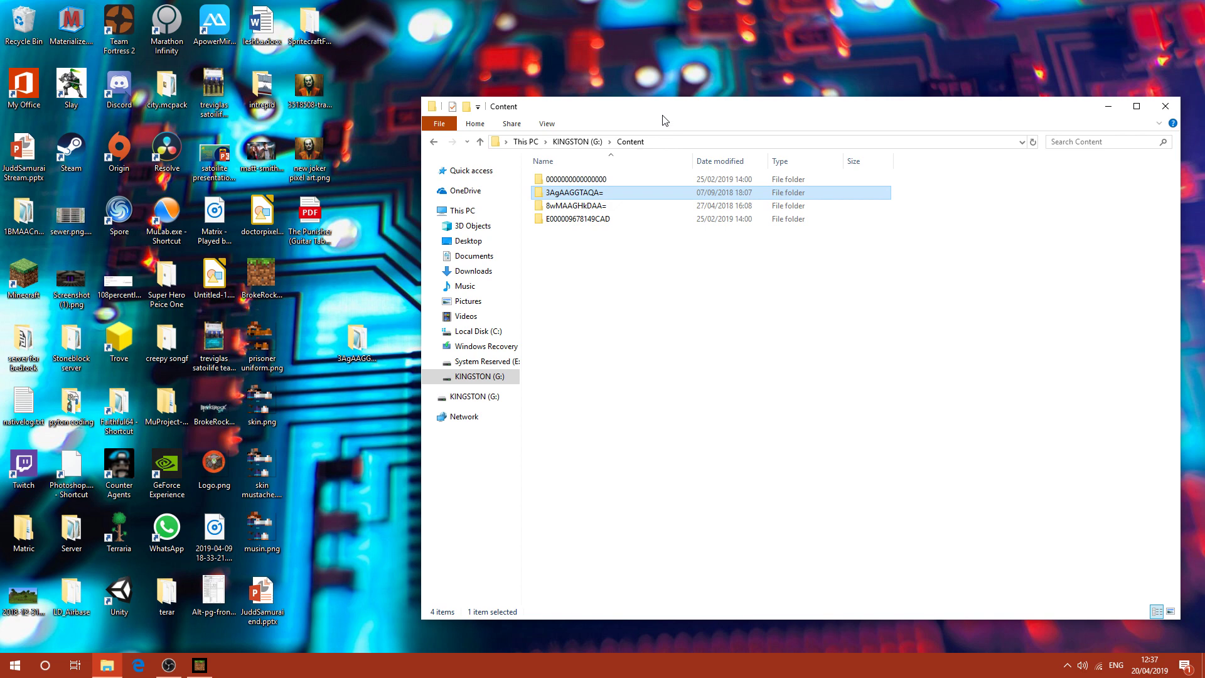
Go from Local Disk (C:) through Users > User > AppData > Local into the Packages folder
left_click_drag(665, 120, 647, 94)
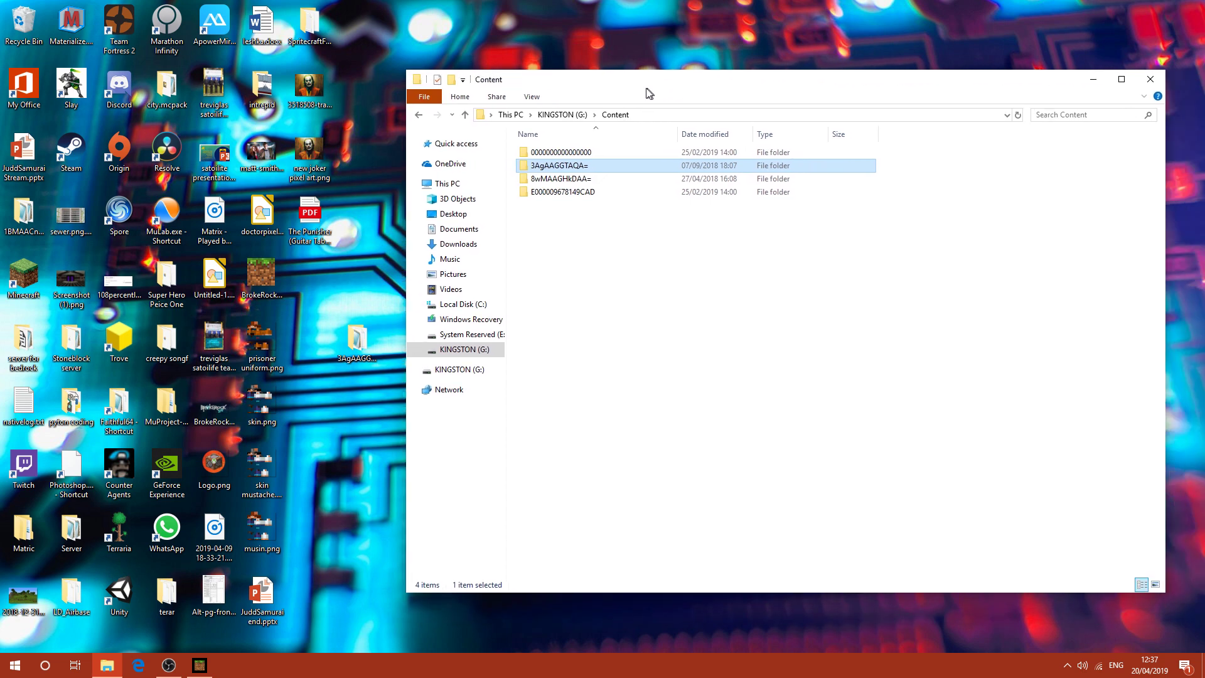
left_click(468, 305)
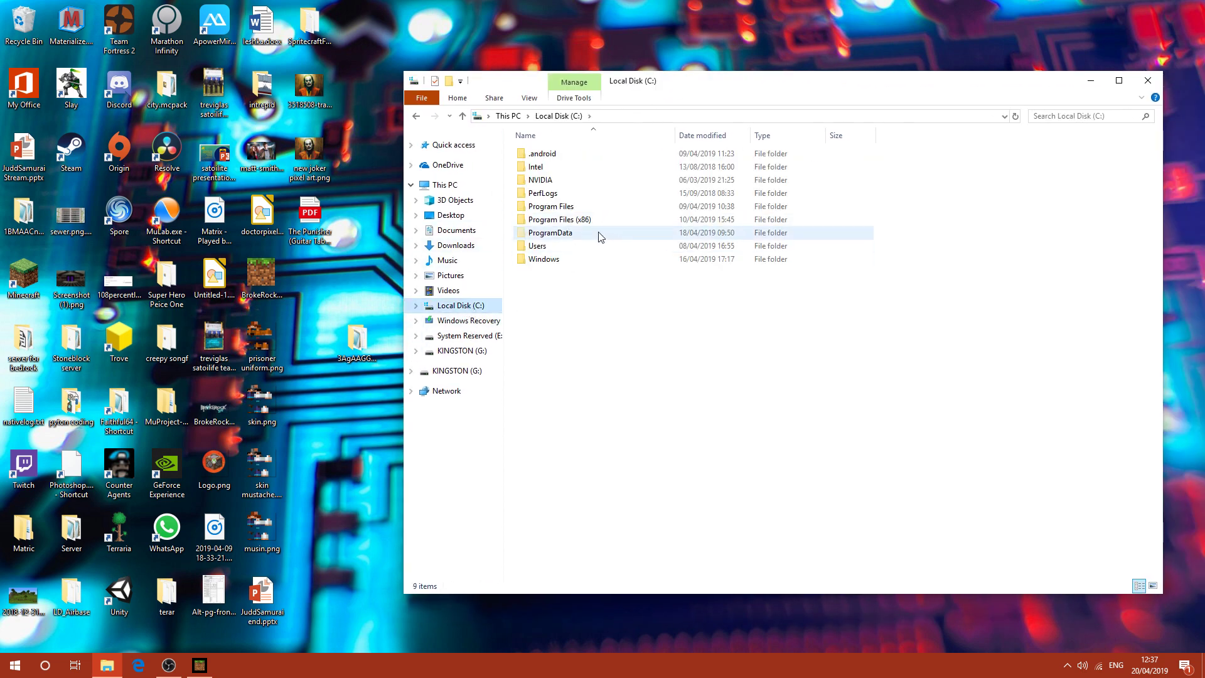
double_click(570, 248)
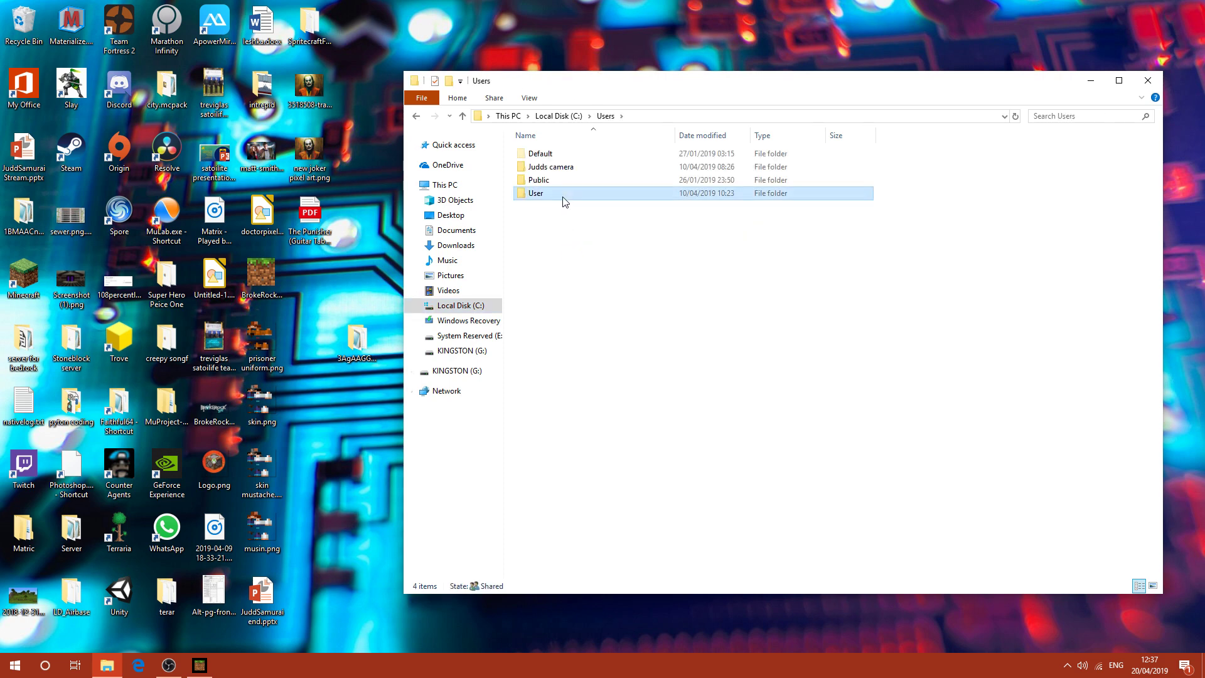
double_click(563, 195)
double_click(563, 246)
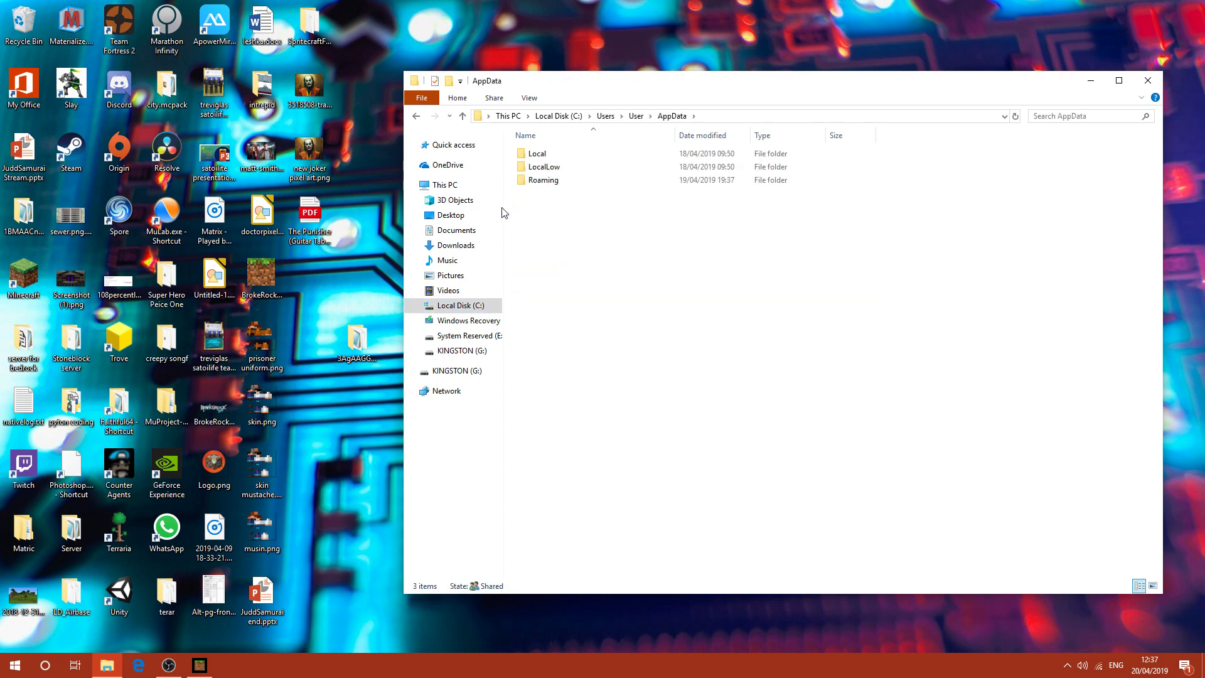
double_click(539, 154)
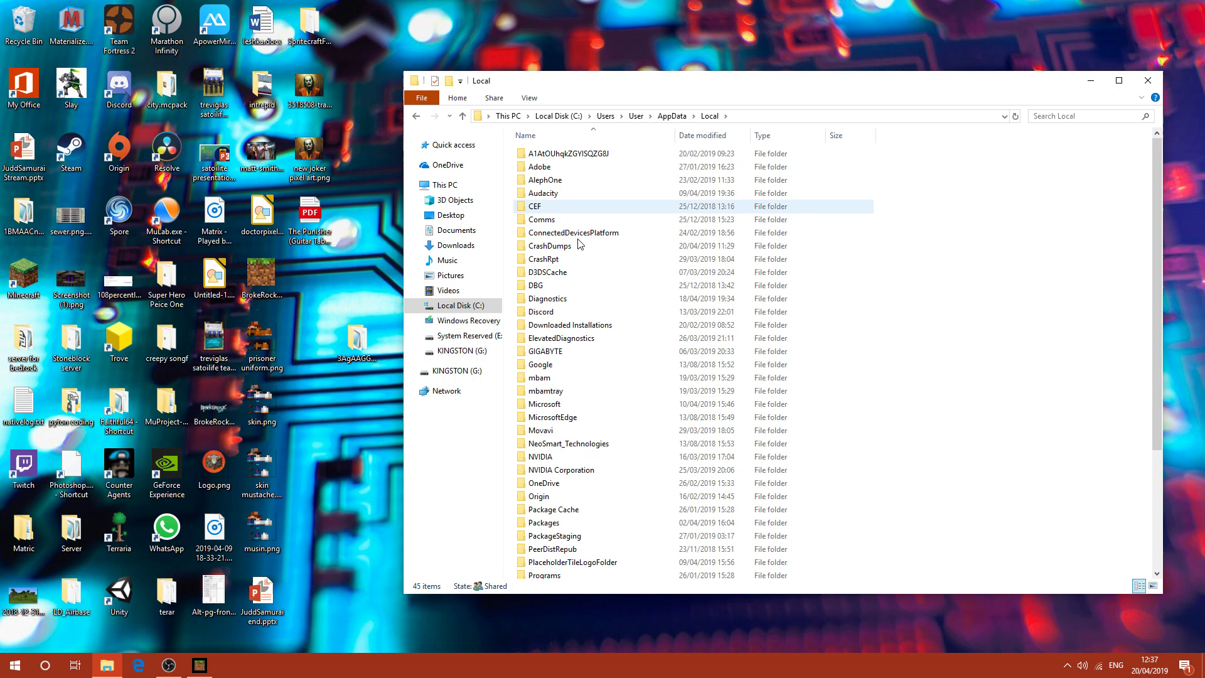
double_click(590, 523)
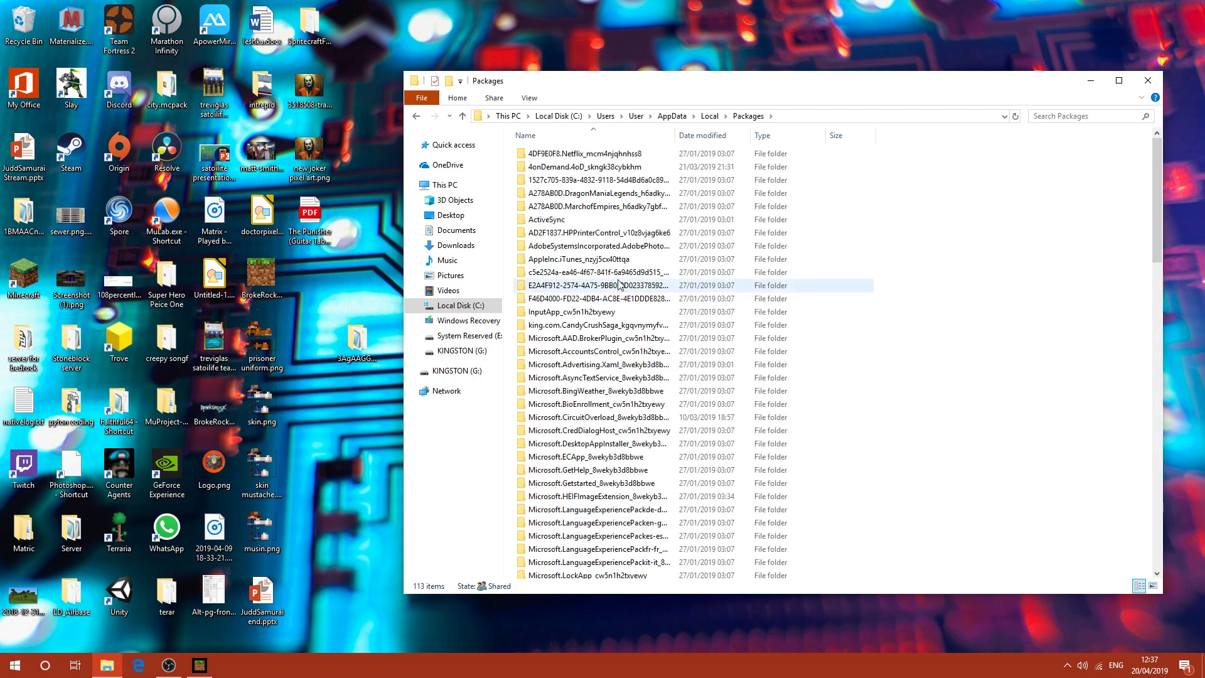
Open Microsoft.MinecraftUWP_8wekyb3d8bbwe, then LocalState > games > com.mojang
scroll(571, 439, "down", 2)
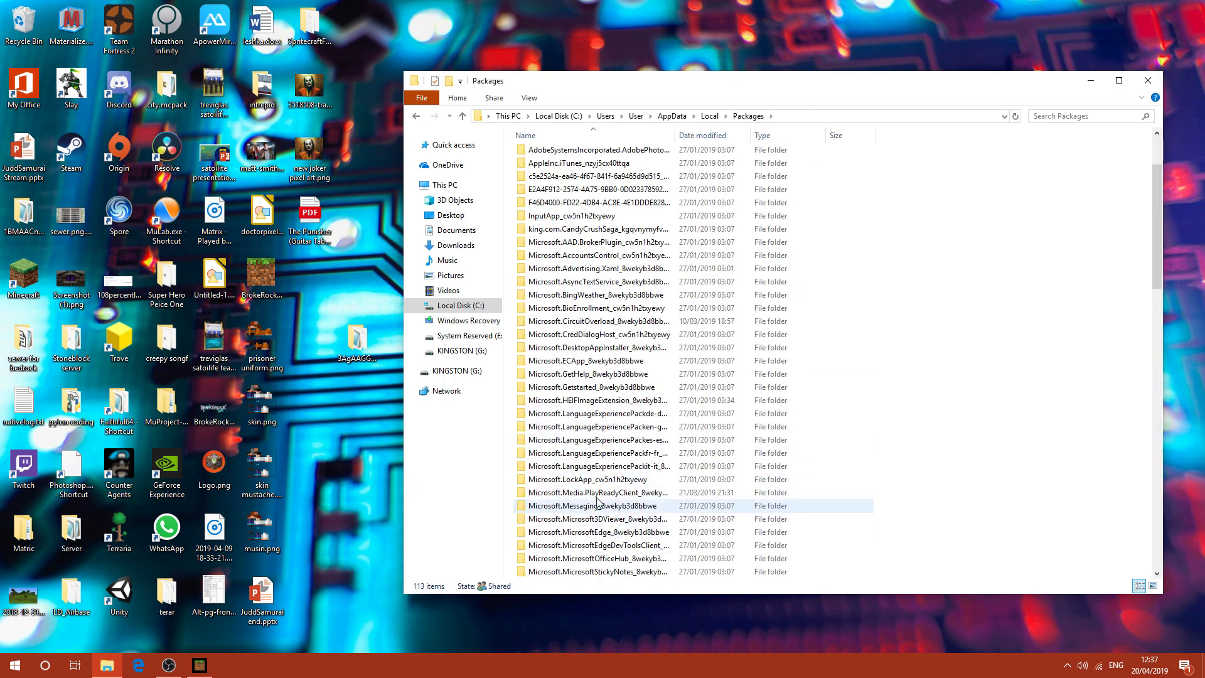
scroll(564, 429, "down", 8)
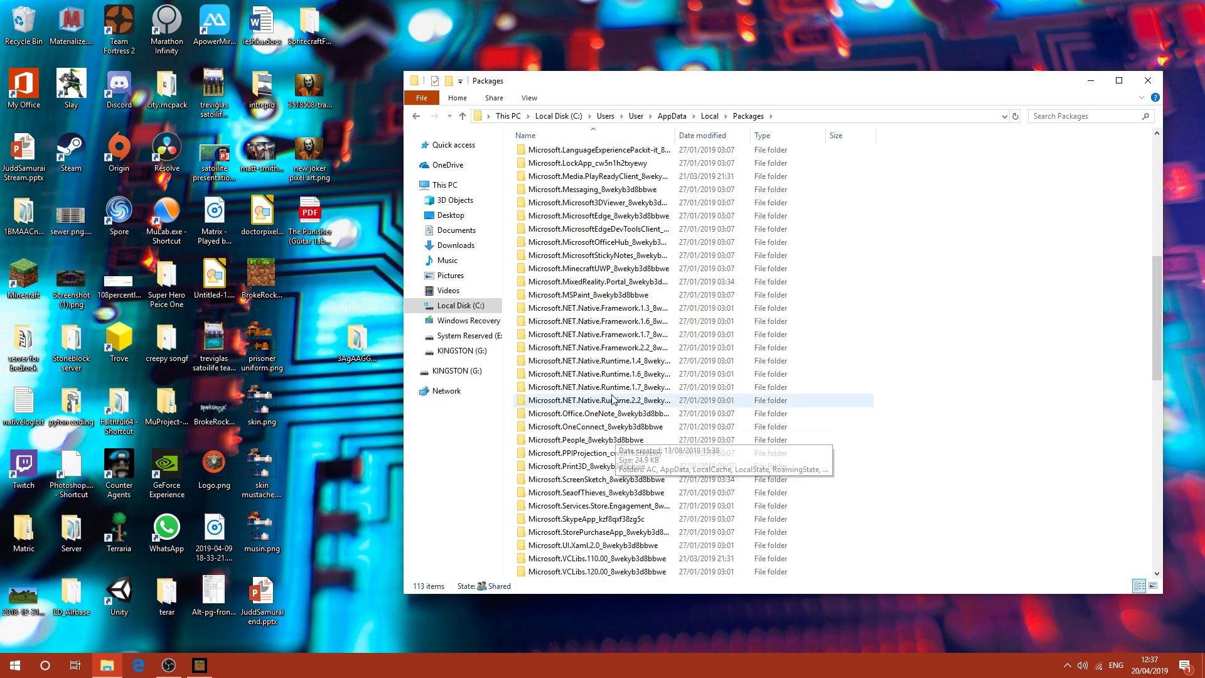
left_click(612, 271)
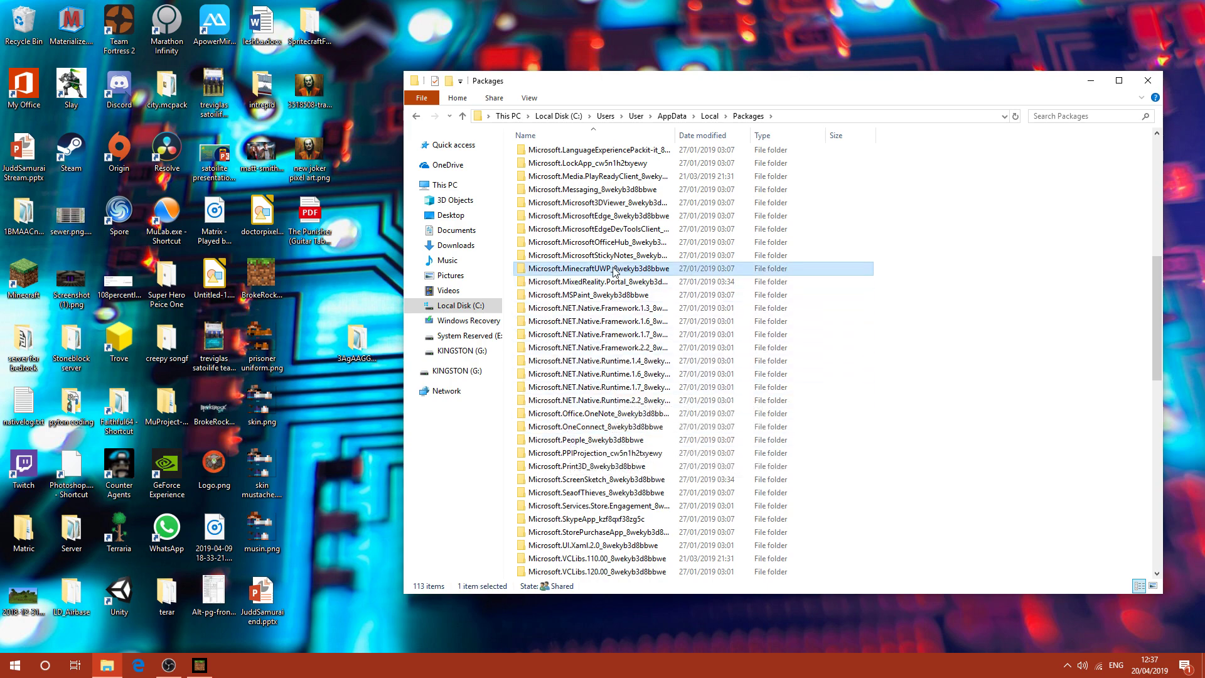
double_click(615, 269)
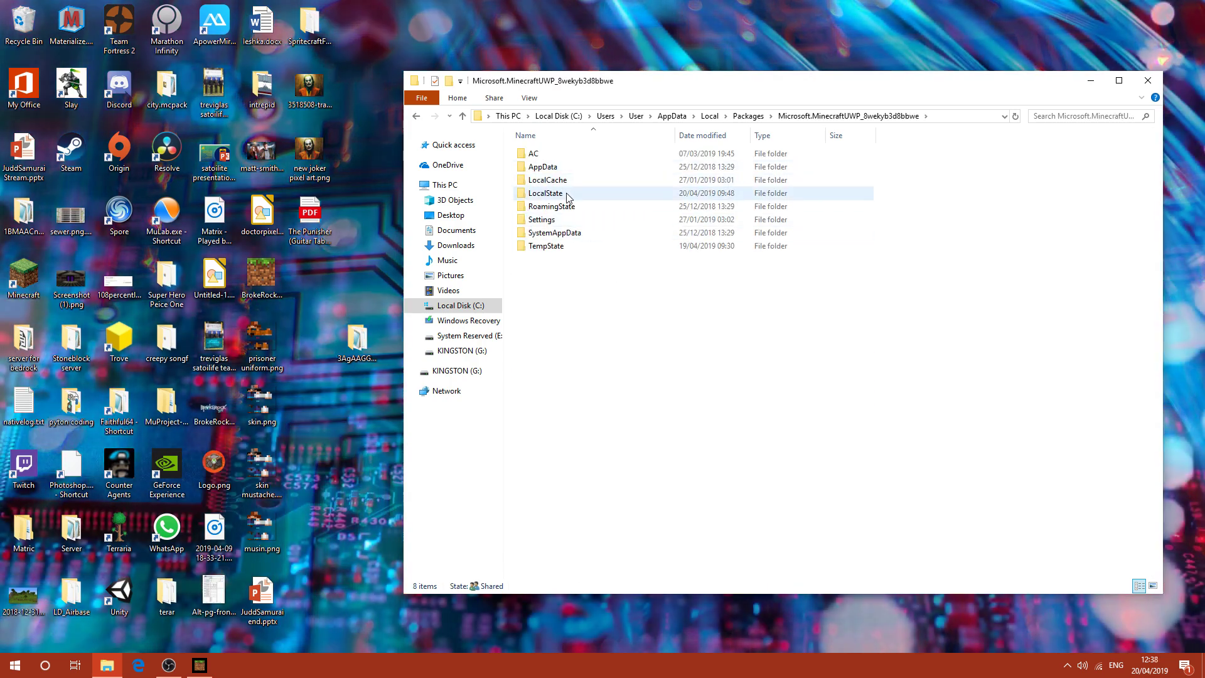
double_click(567, 190)
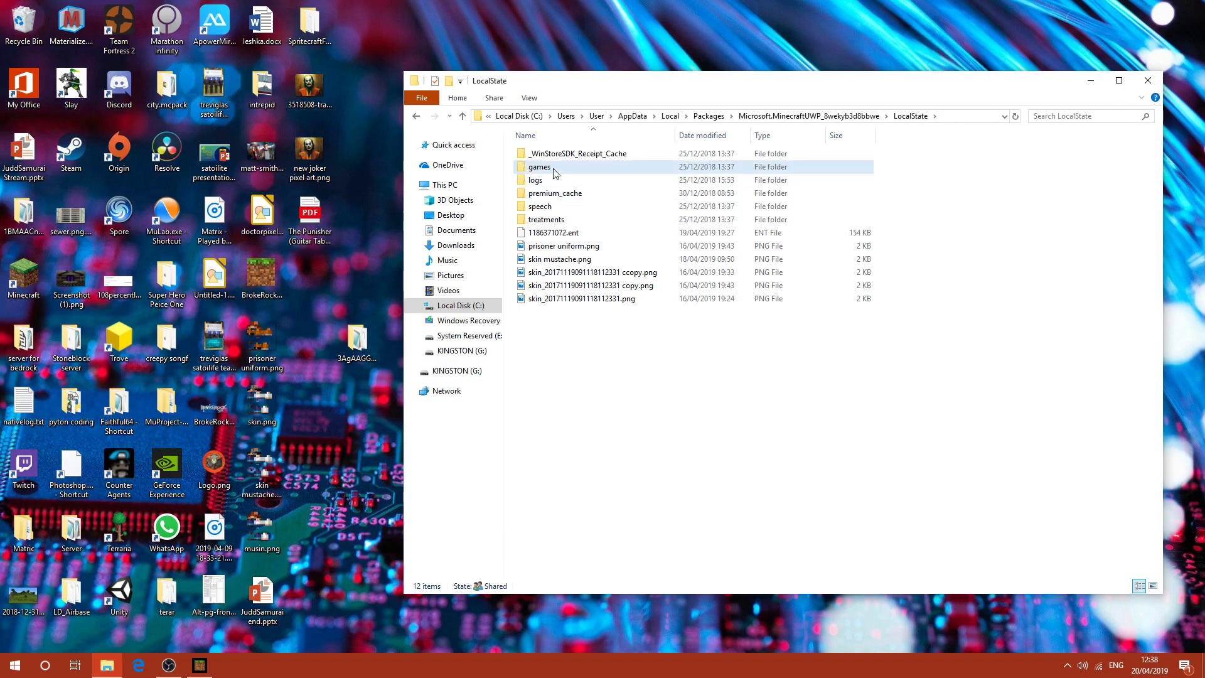
double_click(549, 167)
double_click(552, 157)
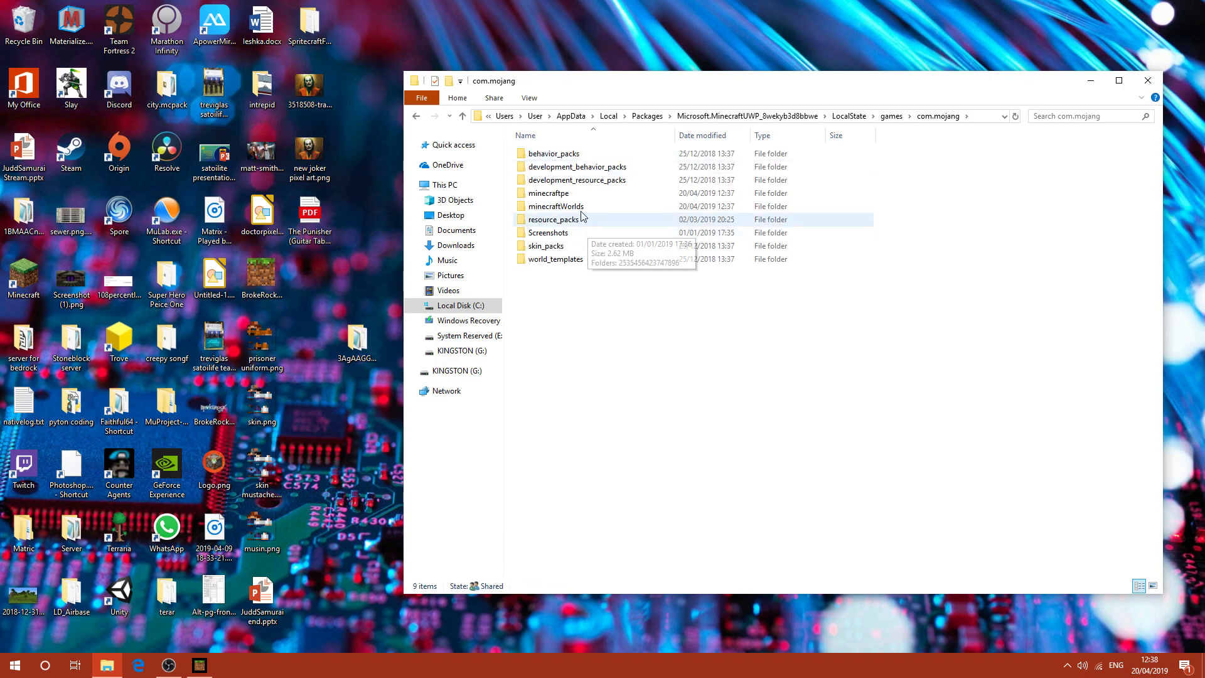
Open minecraftWorlds and read the 6FkBAAuHOQA= world's levelname.txt, then return to the list
left_click(585, 209)
double_click(585, 210)
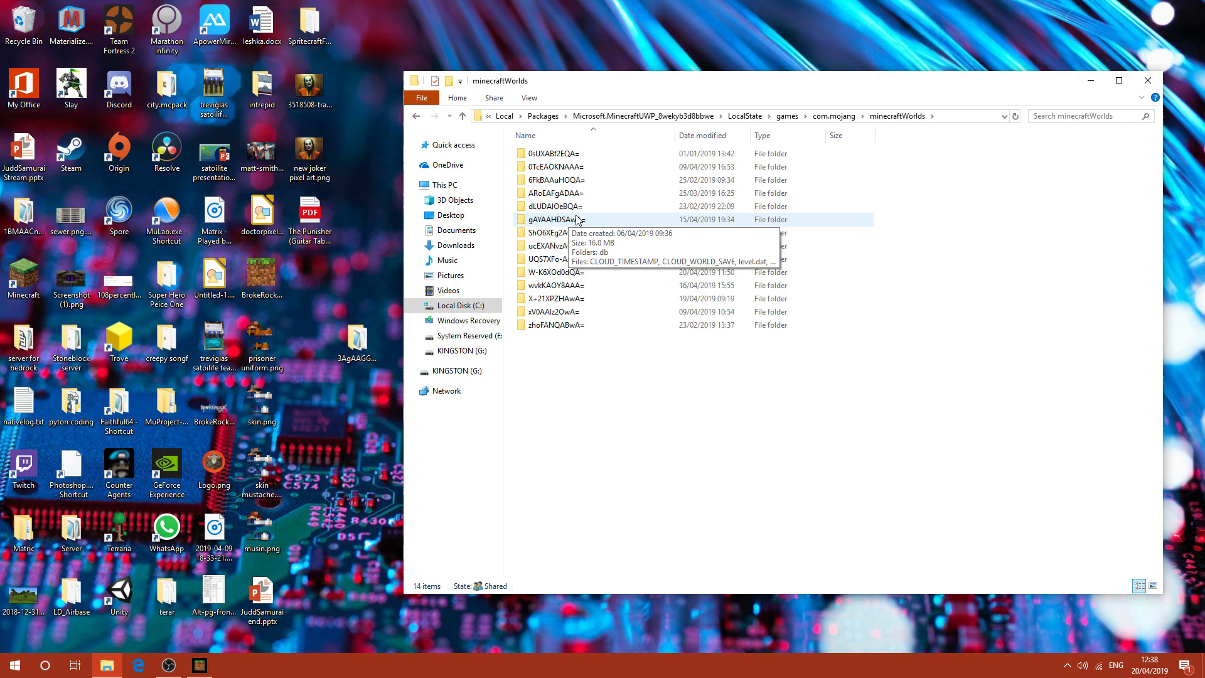
double_click(556, 180)
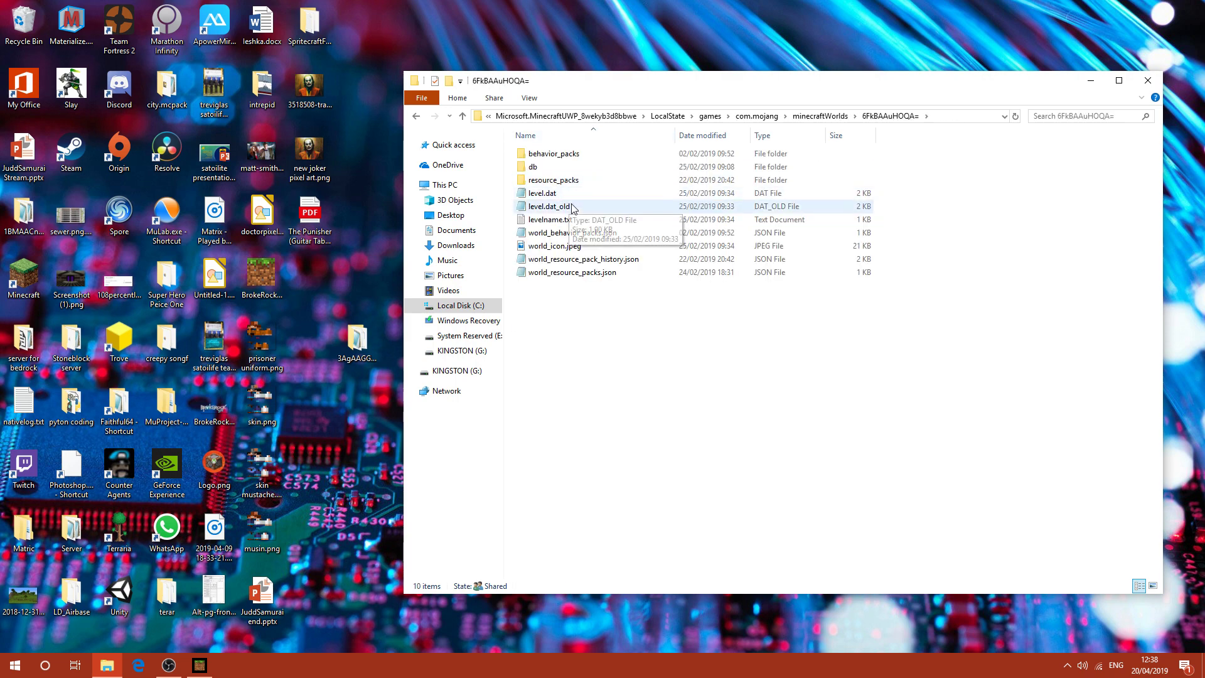
left_click(570, 220)
double_click(571, 221)
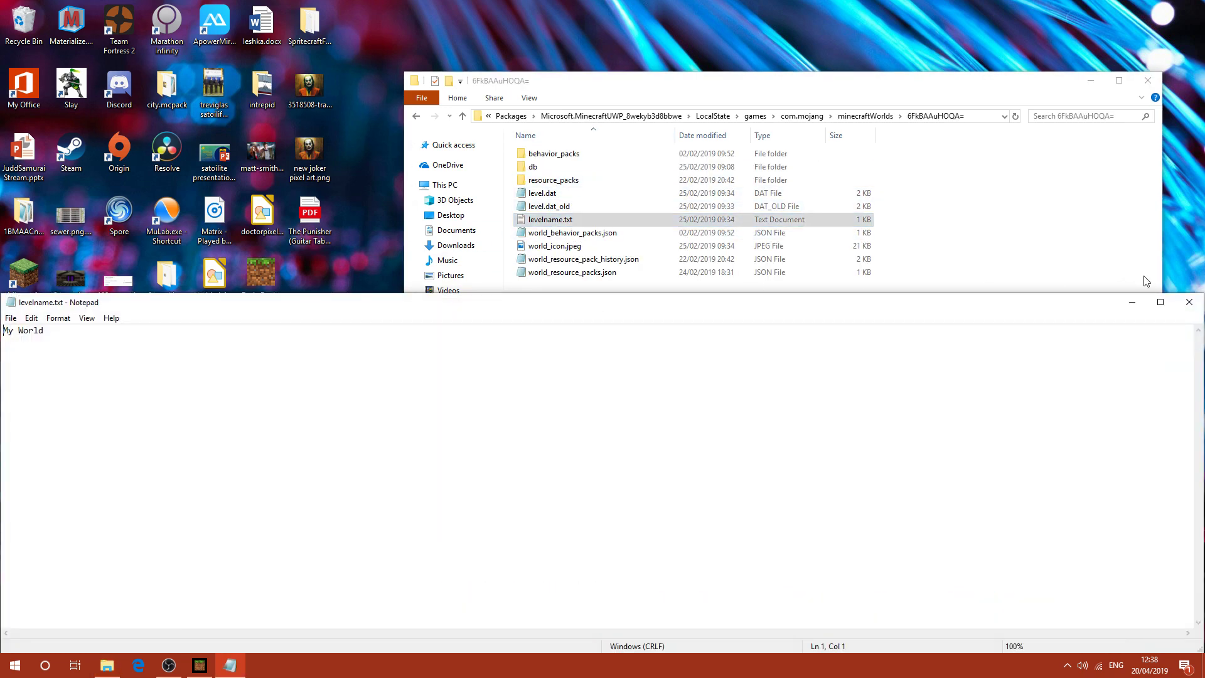
left_click(1188, 302)
left_click(416, 117)
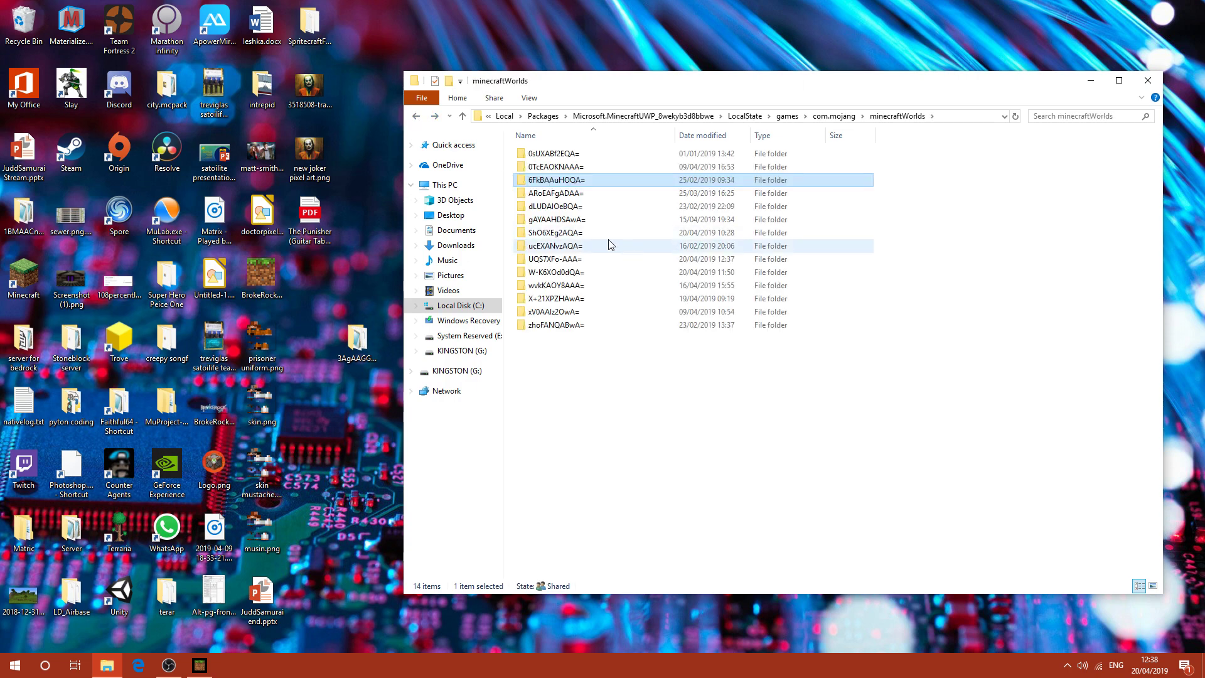
Check the world names in 0TcEAOKNAAA= (testing world) and 0sUXABf2EQA=
double_click(559, 167)
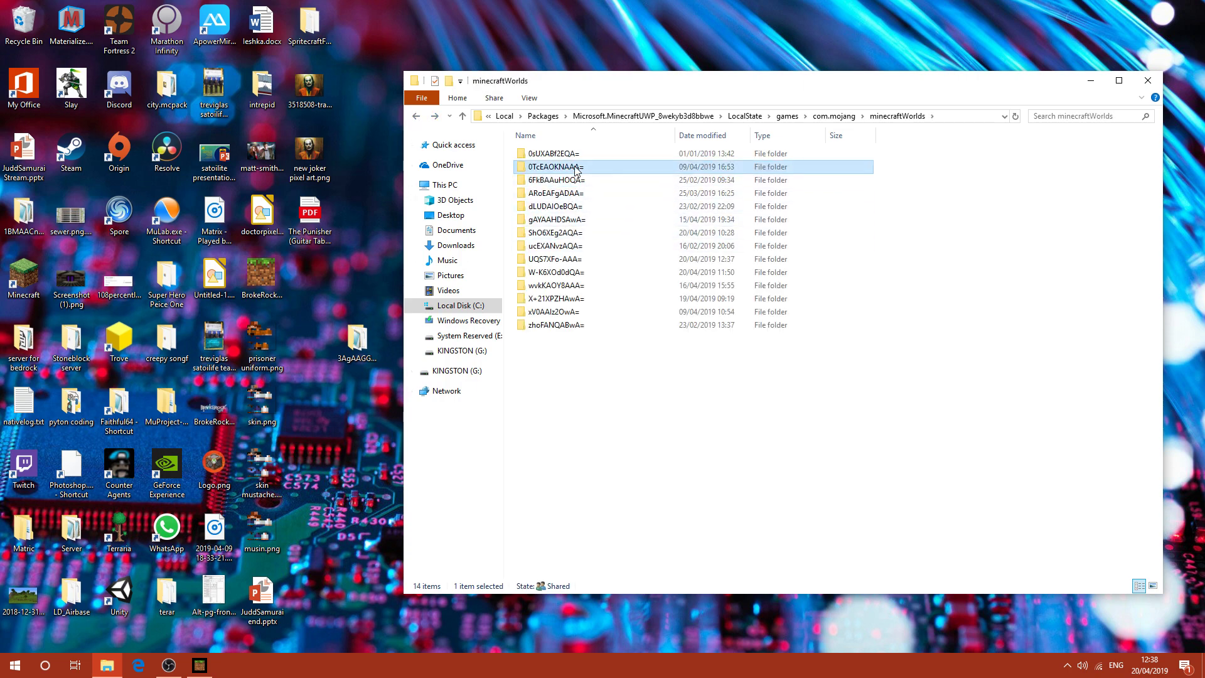
double_click(549, 220)
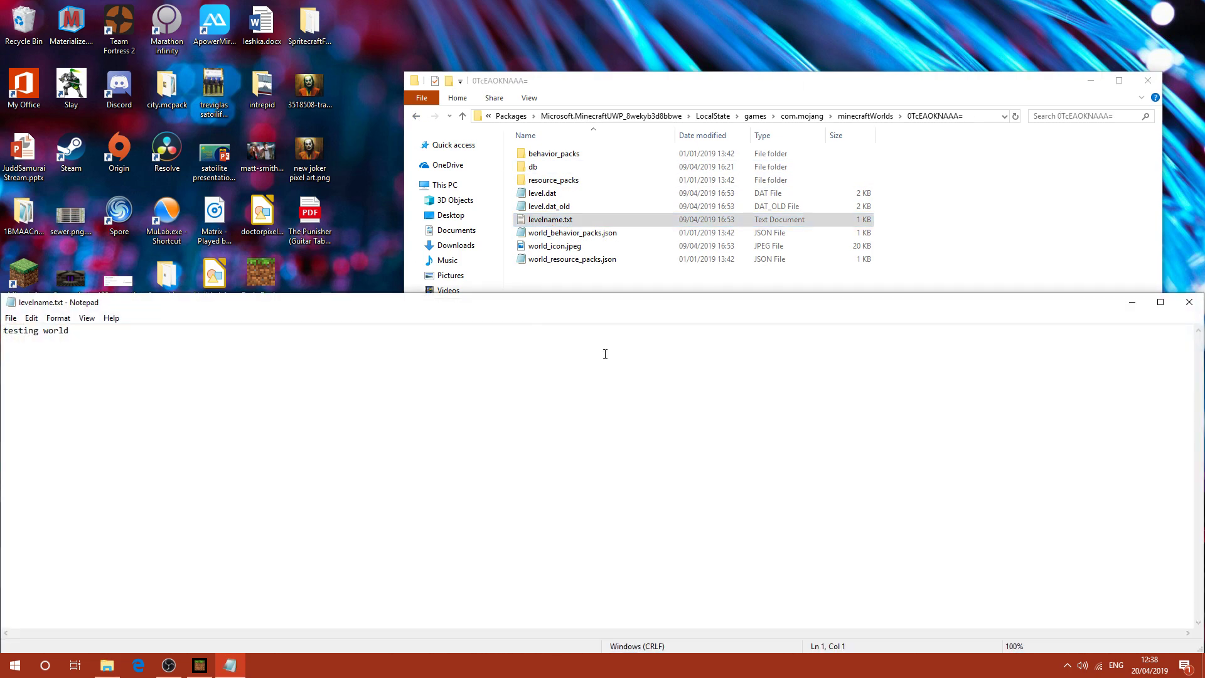
left_click(1189, 302)
left_click(416, 116)
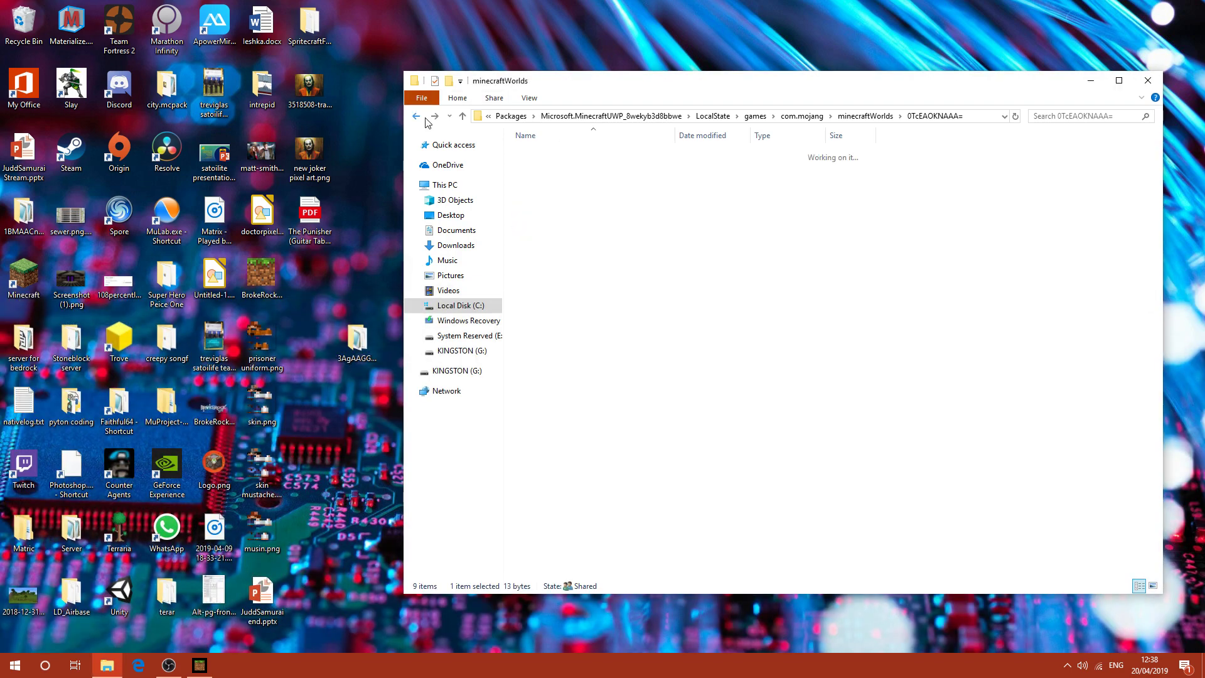
left_click(546, 153)
double_click(546, 154)
double_click(552, 219)
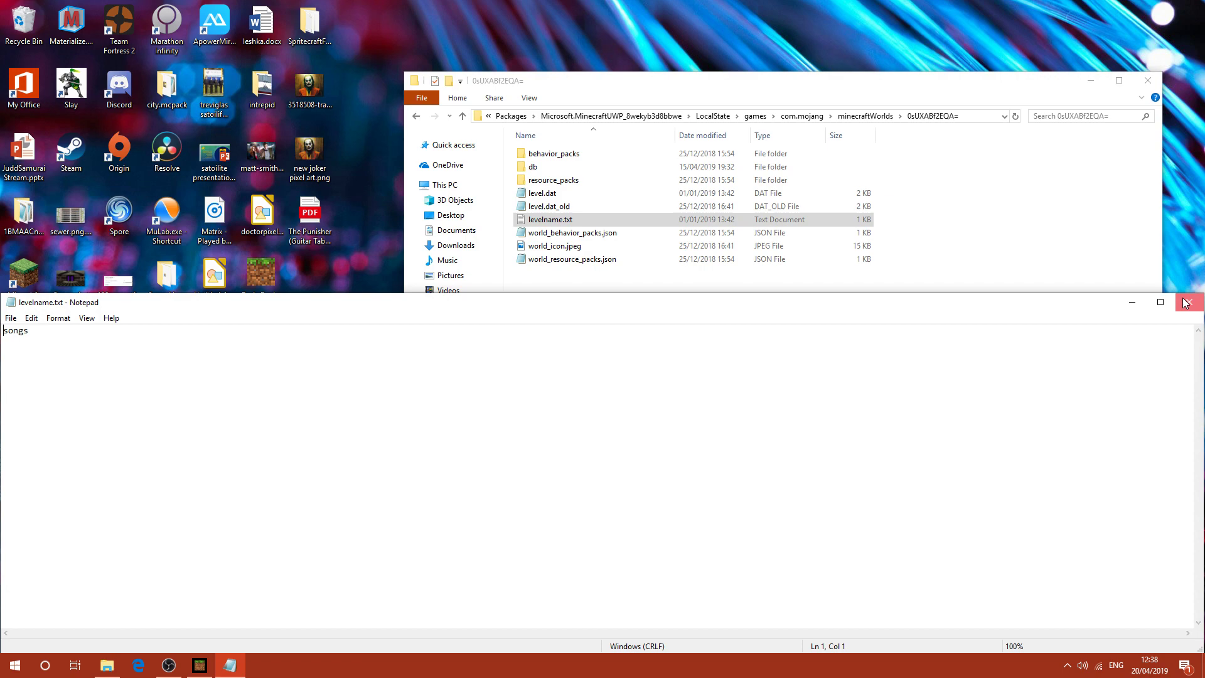
left_click(1186, 302)
left_click(416, 116)
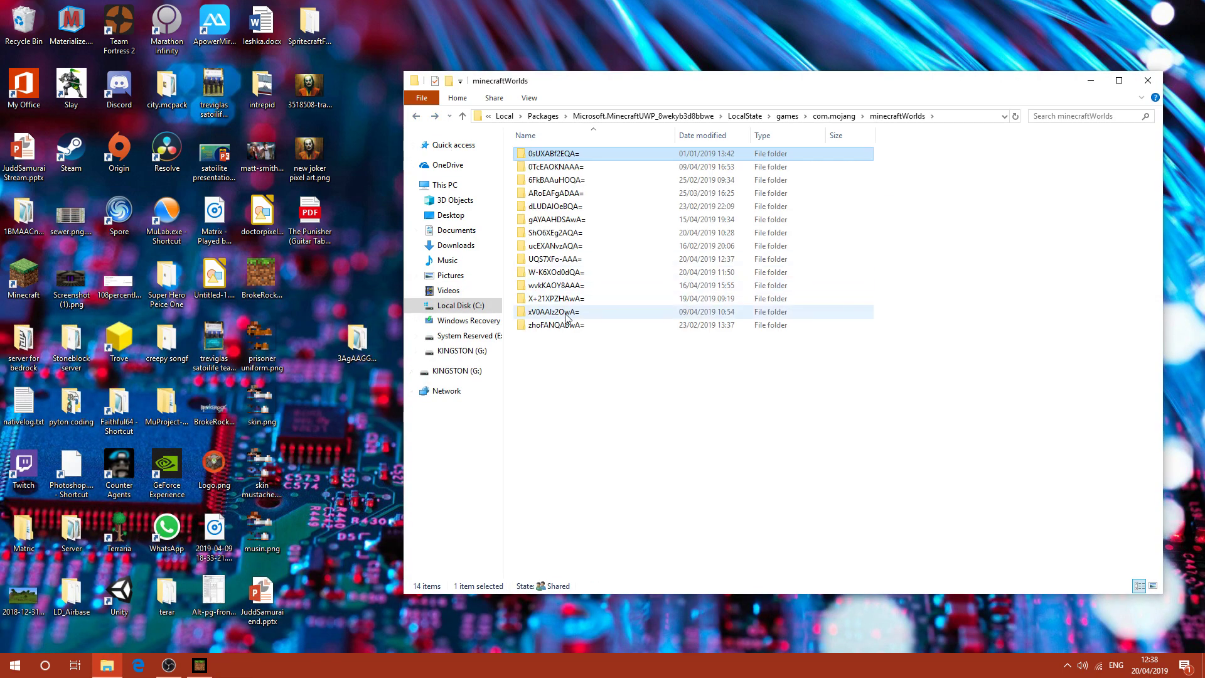
Check the world names in wvkKAOY8AAA= (BrokeRock1) and ShO6XEg2AQA= (Pixel Art)
double_click(563, 286)
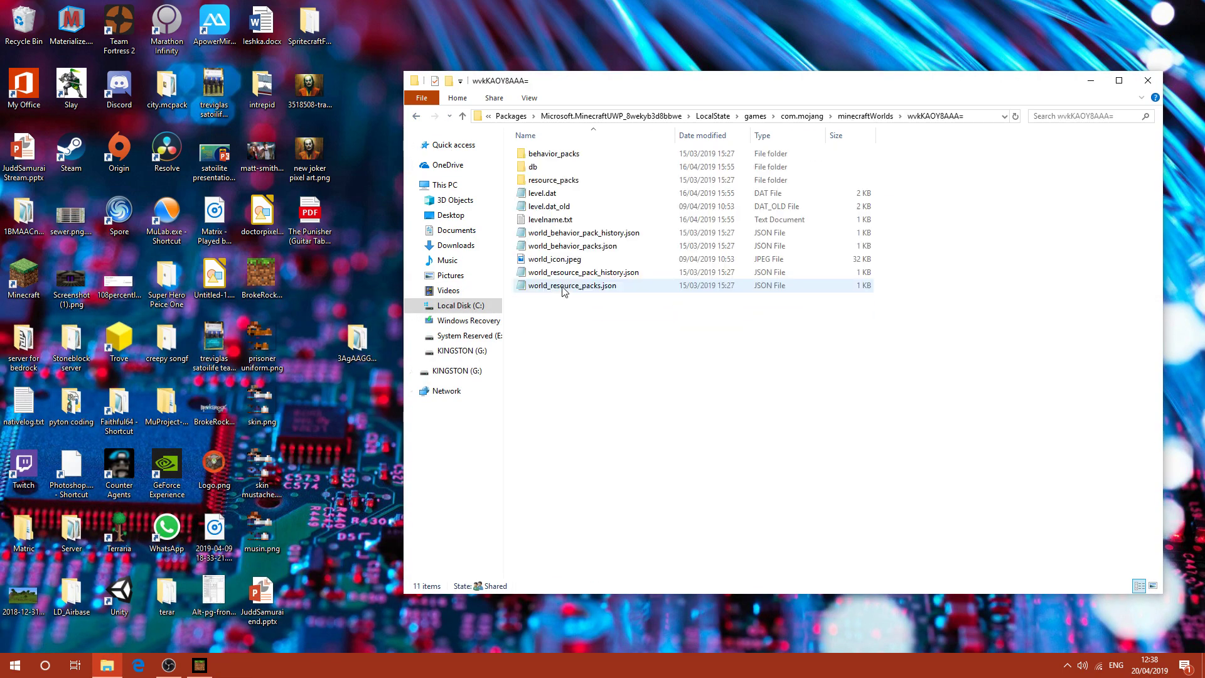
double_click(563, 220)
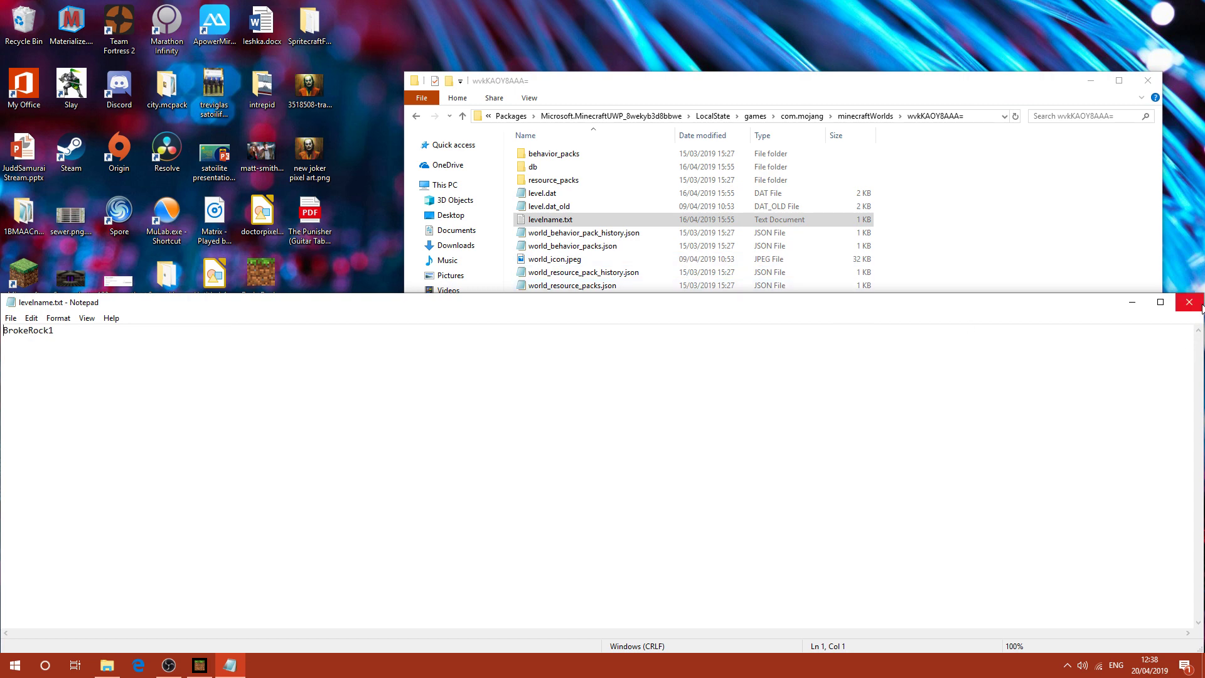
left_click(1189, 302)
left_click(418, 118)
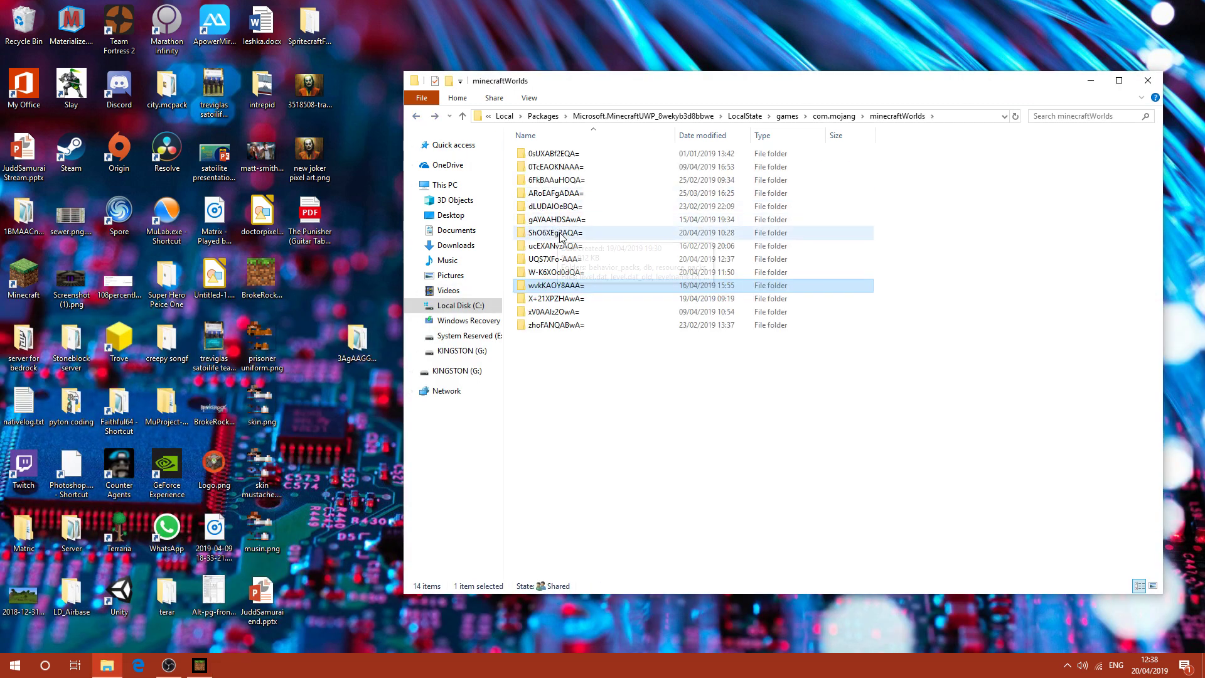
left_click(561, 234)
double_click(560, 234)
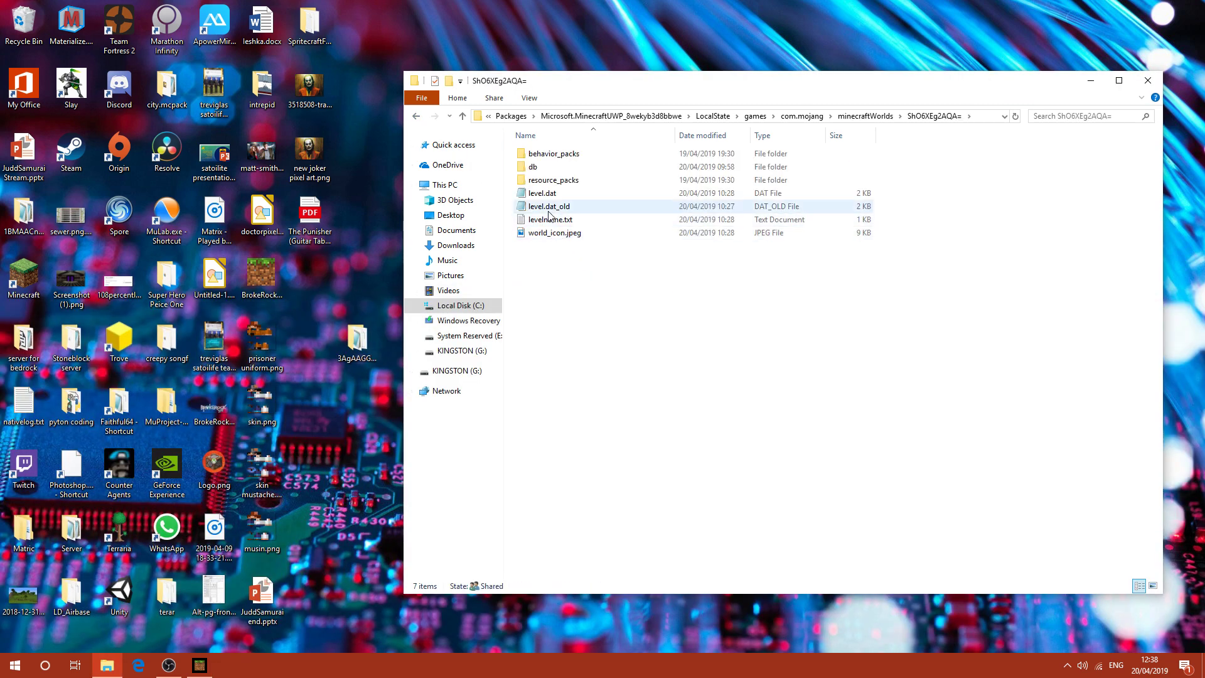
double_click(548, 219)
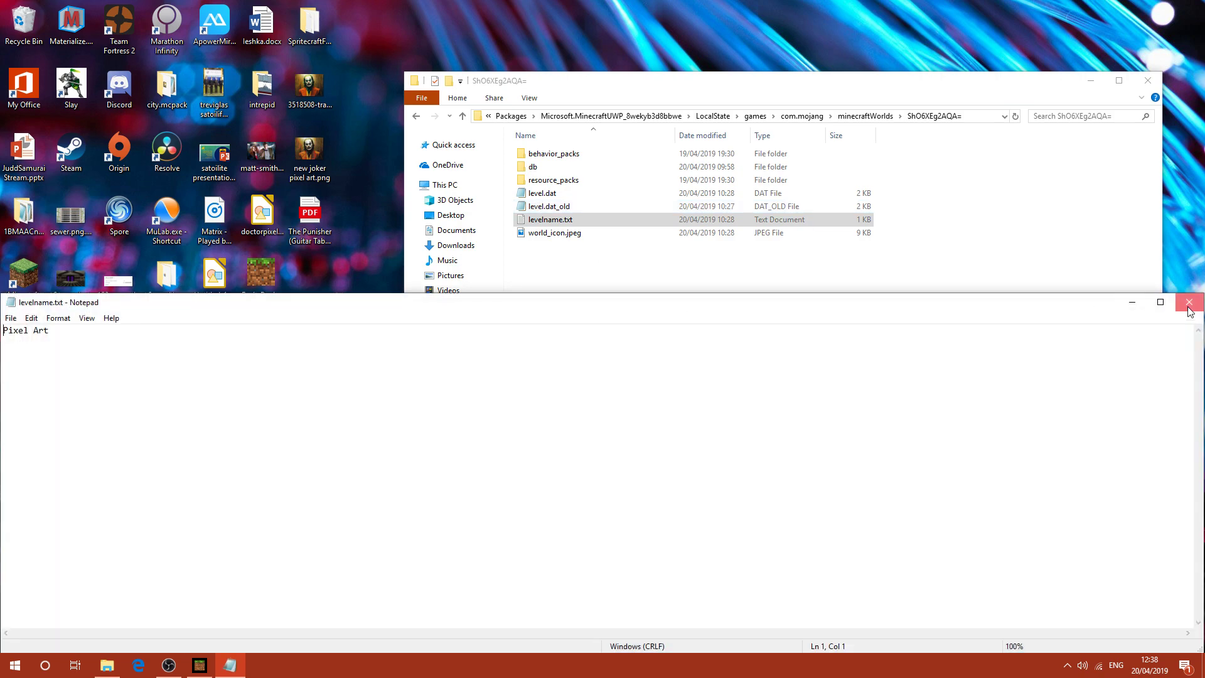
left_click(1189, 303)
left_click(415, 118)
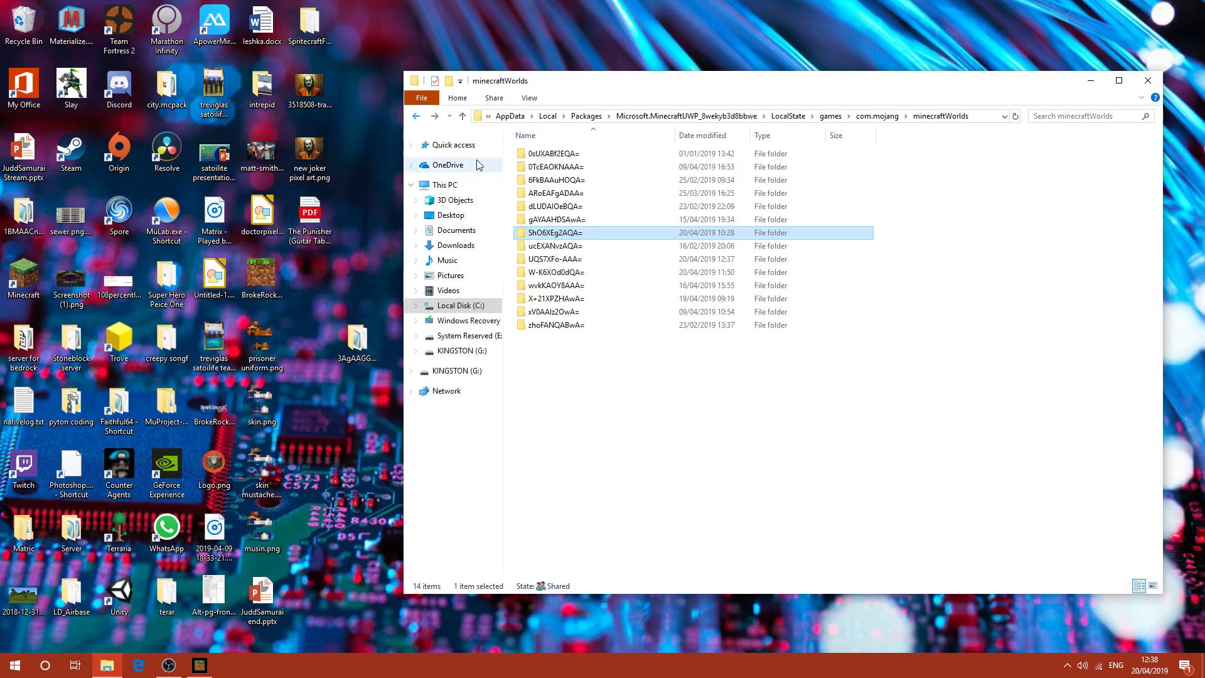
Check ucEXANvzAQA= (Christmas Day), then look into the dLUDAIOeBQA= and gAYAAHDSAwA= folders
left_click(578, 249)
double_click(577, 249)
double_click(553, 219)
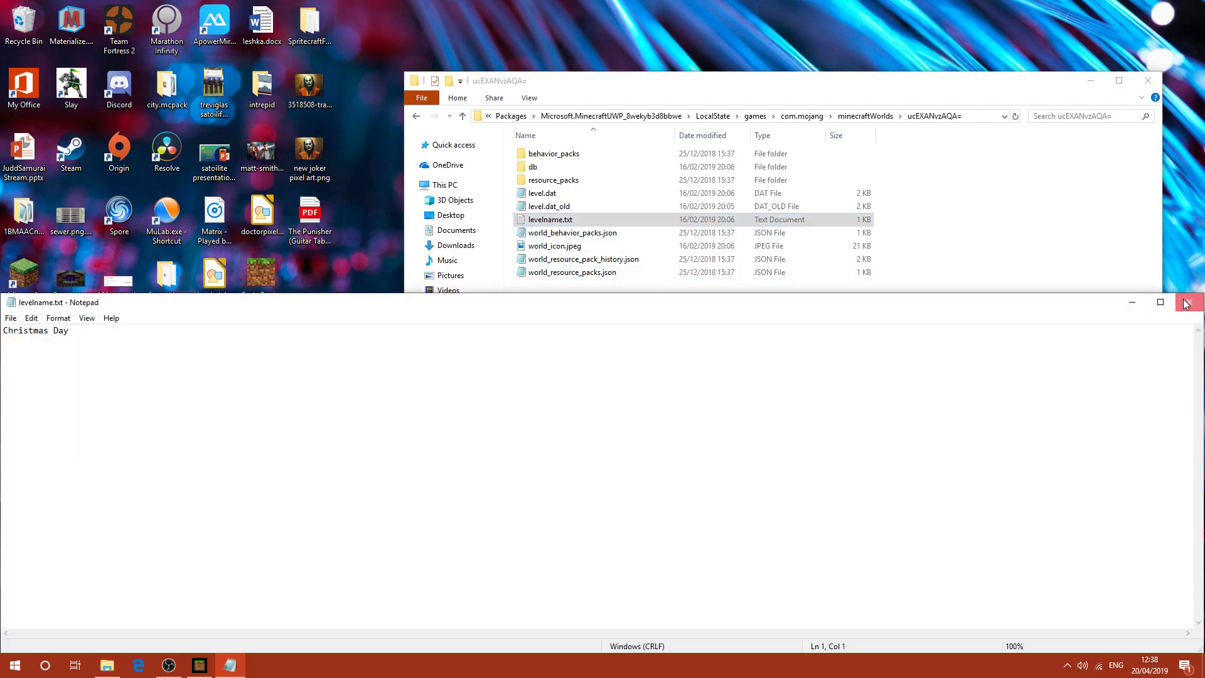
left_click(1187, 303)
left_click(416, 116)
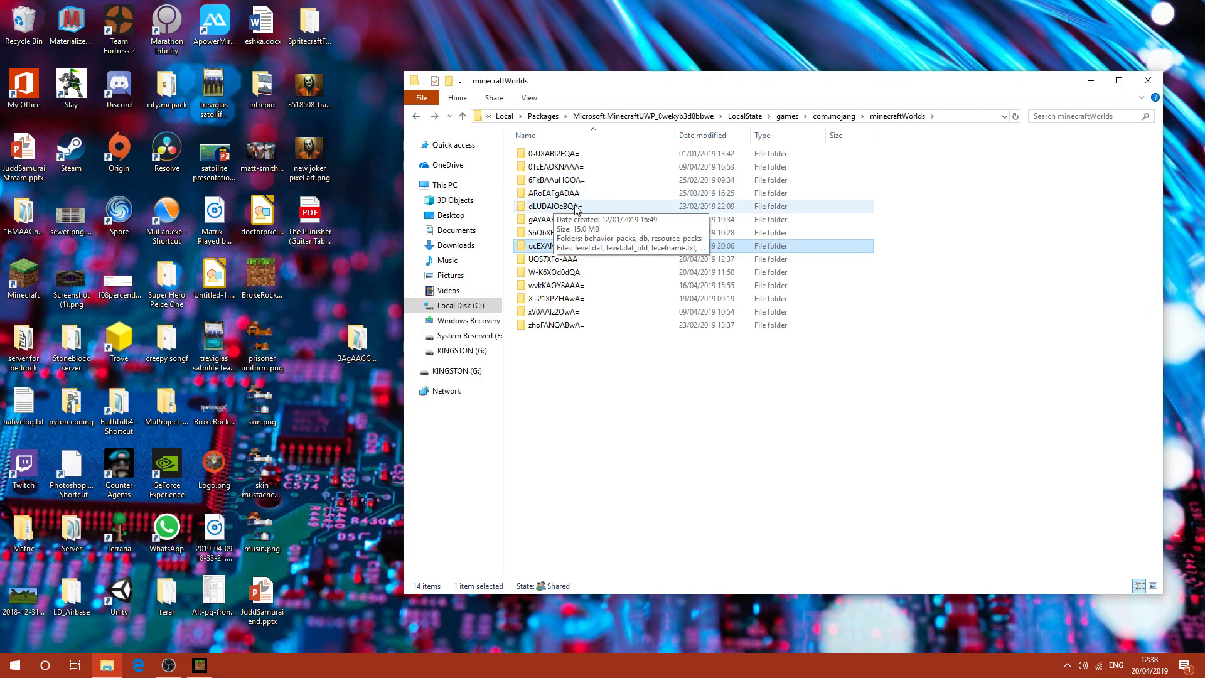
double_click(556, 207)
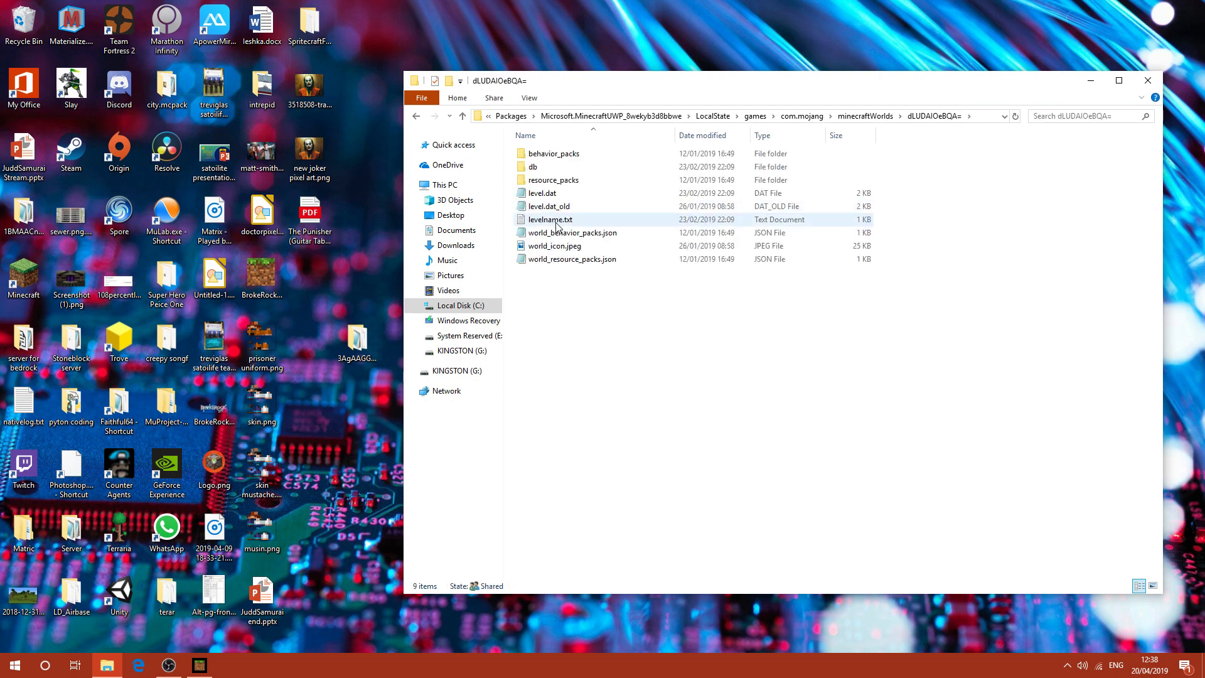
left_click(1180, 307)
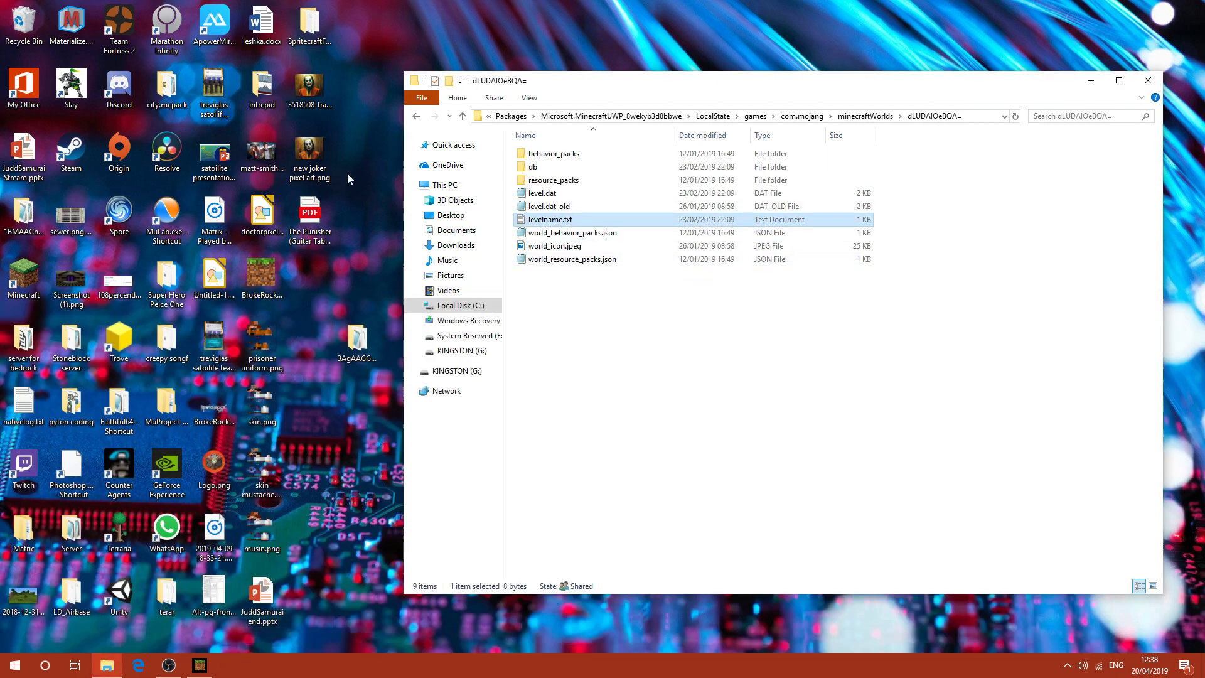
left_click(418, 115)
double_click(569, 221)
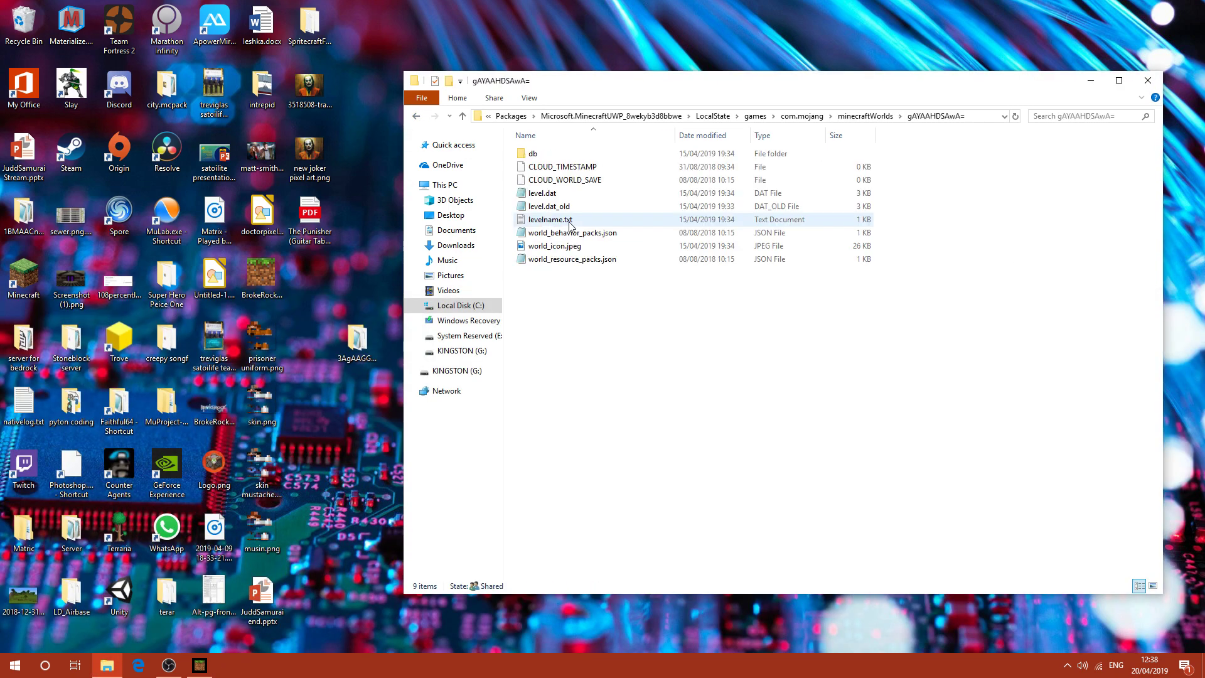
left_click(416, 115)
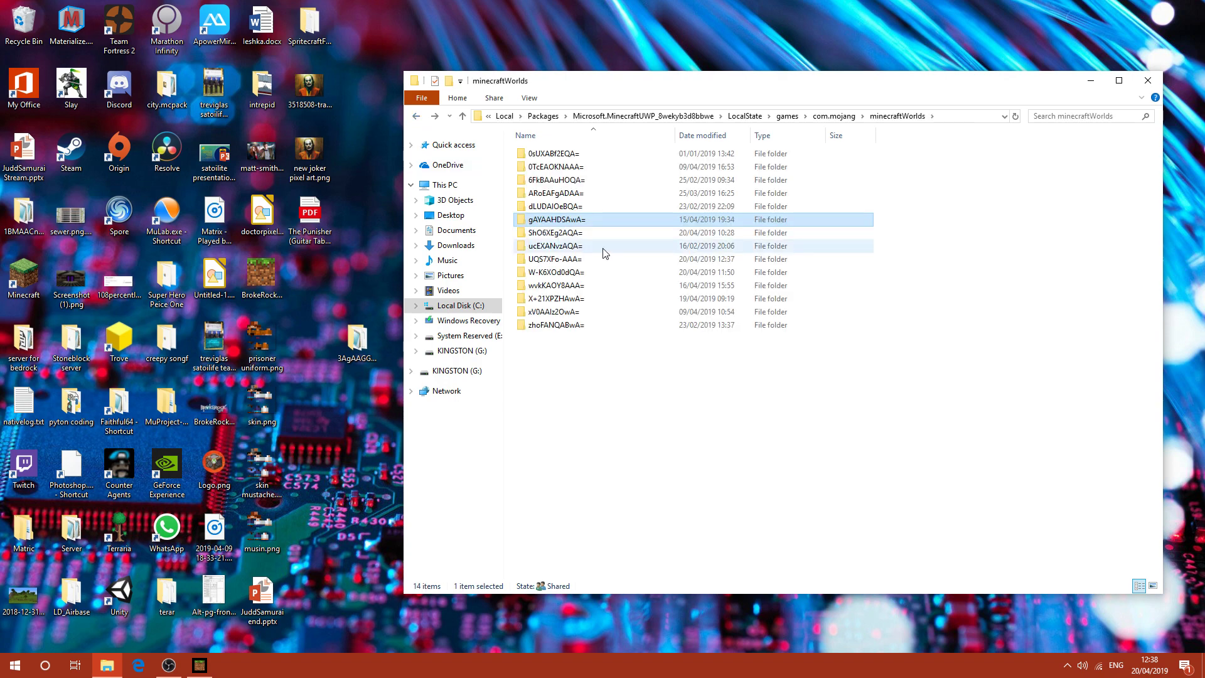
Recheck ShO6XEg2AQA= (Pixel Art), revisit 6FkBAAuHOQA=, and open 0TcEAOKNAAA='s levelname.txt
double_click(574, 234)
double_click(556, 220)
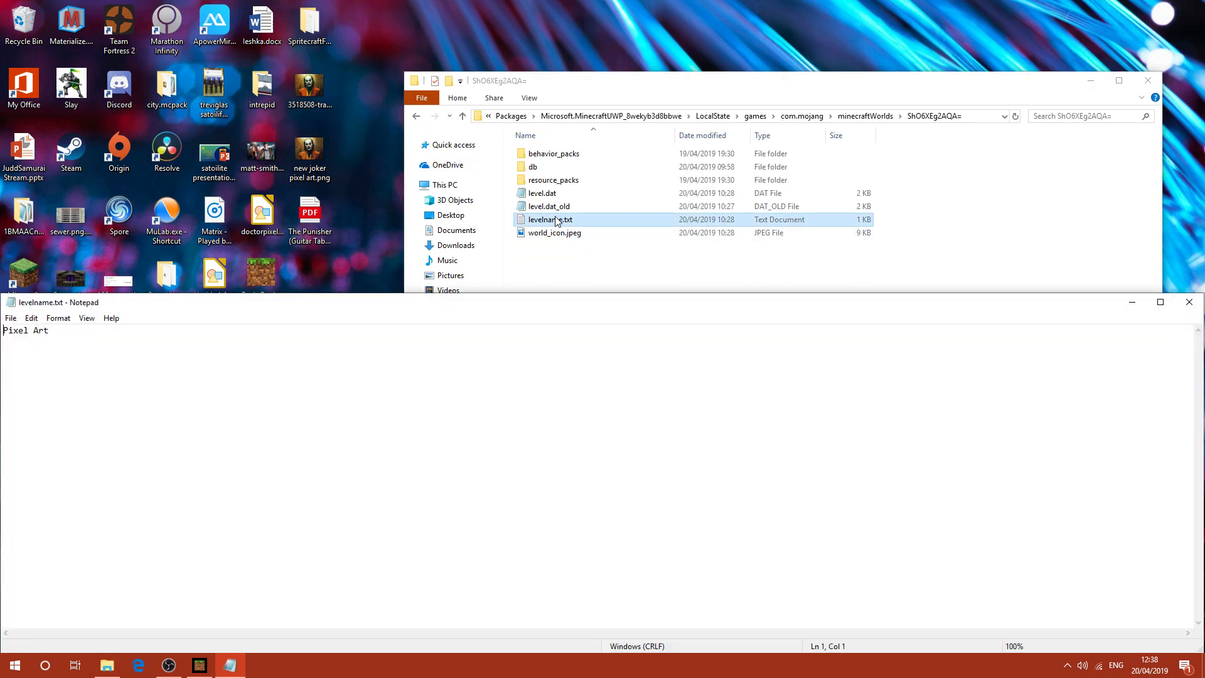
left_click(1189, 302)
left_click(416, 115)
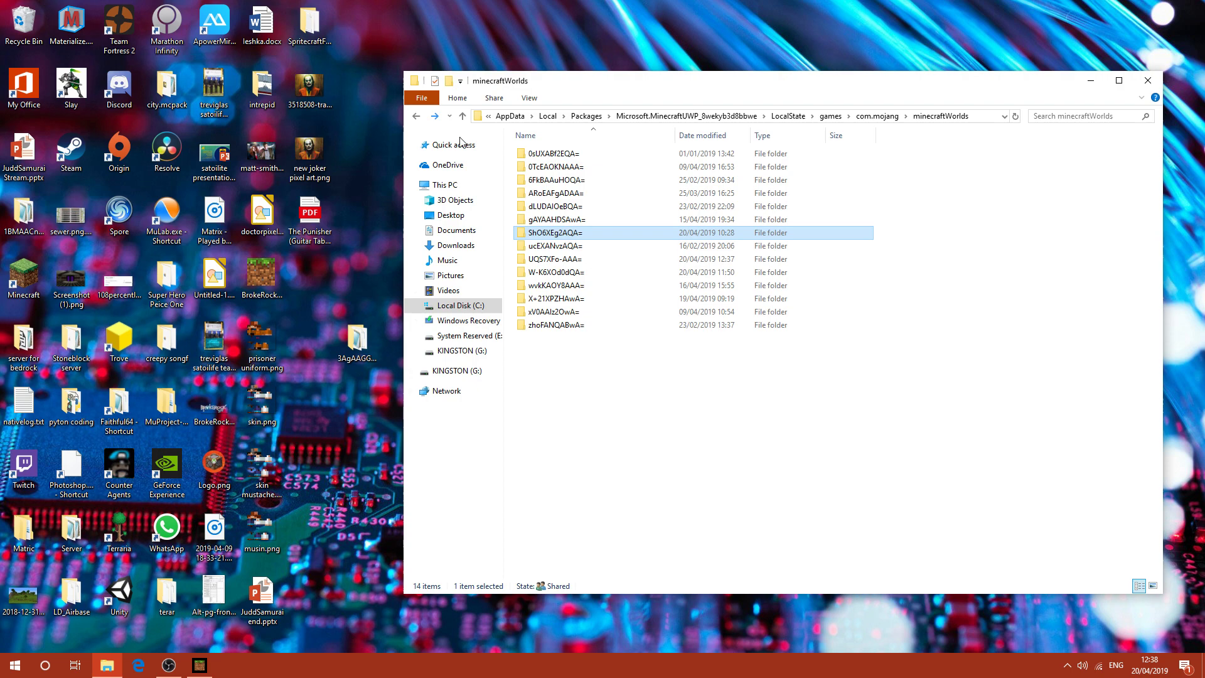
double_click(574, 182)
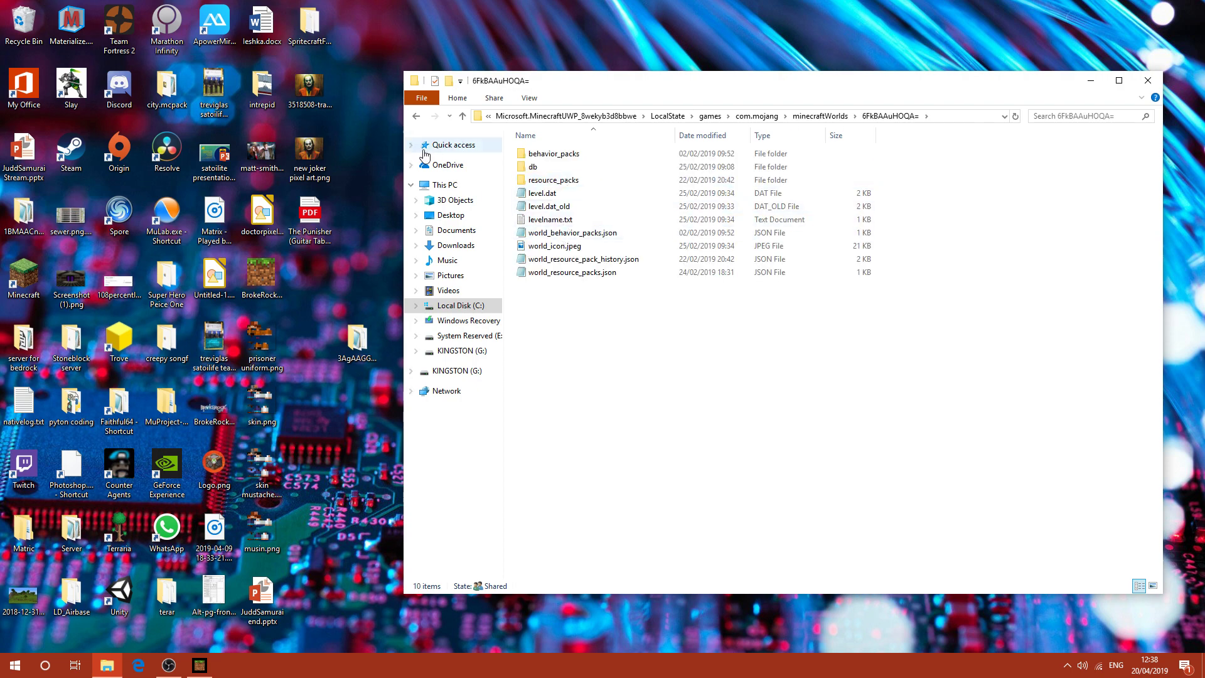
left_click(416, 115)
double_click(558, 180)
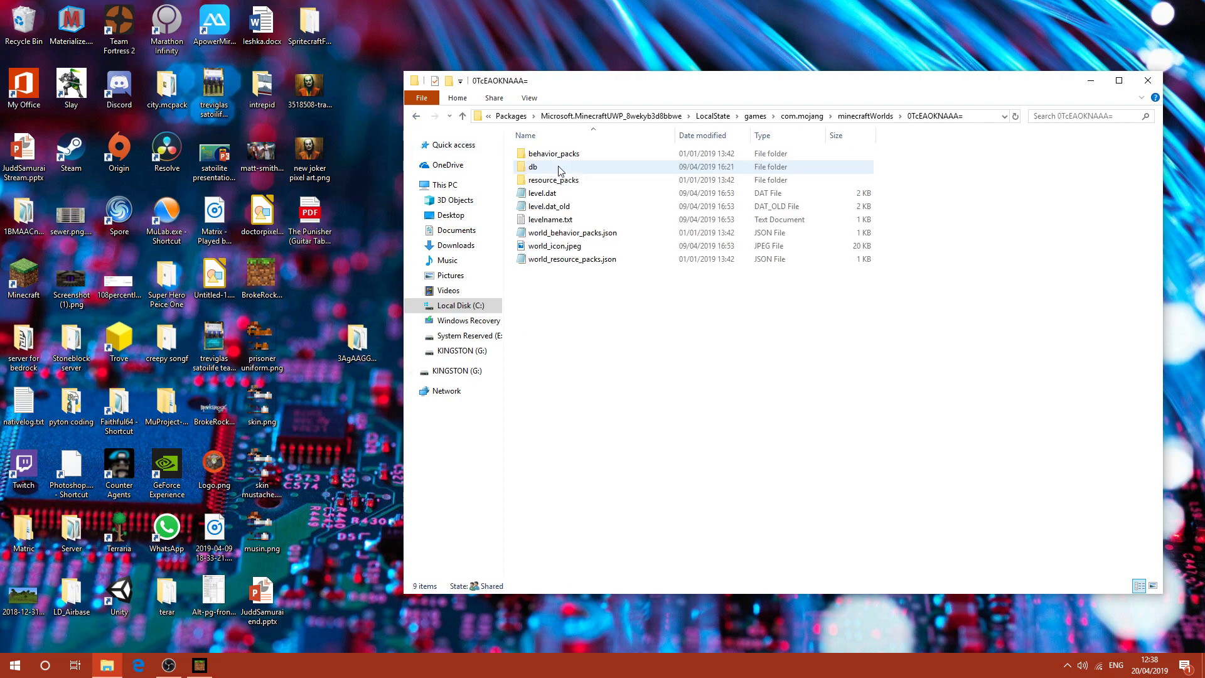
double_click(558, 220)
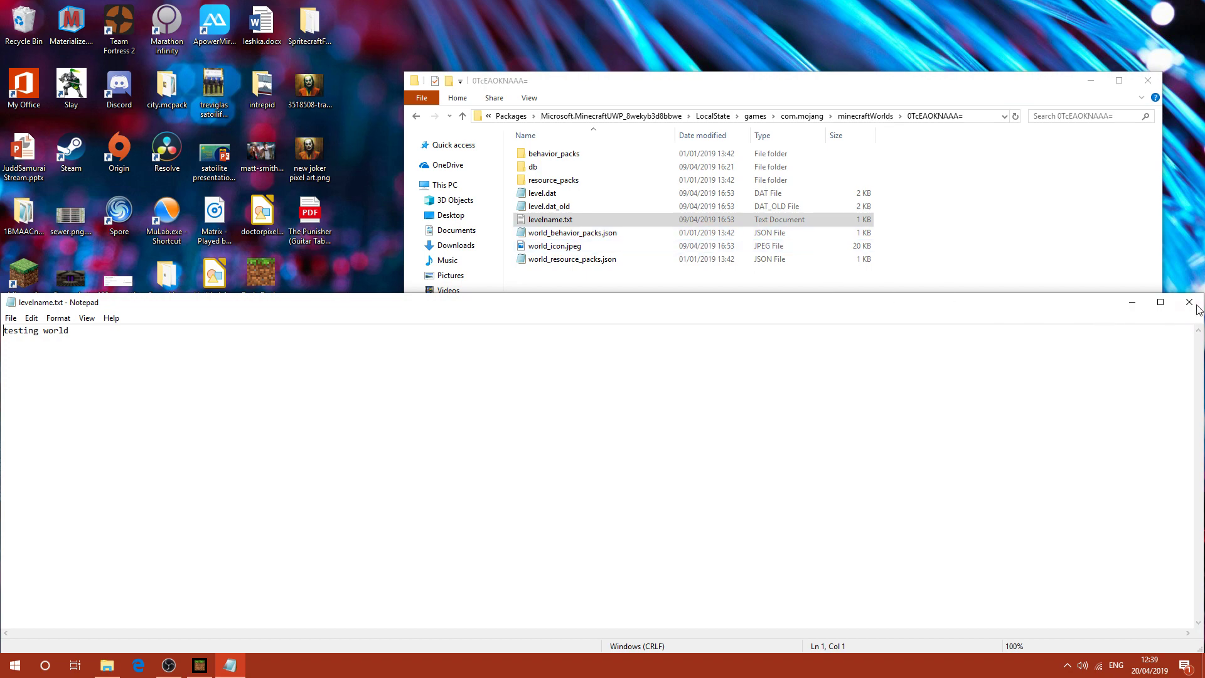
Close the testing world file and check the ARoEAFgADAA= world name (Mush sdo)
left_click(1199, 309)
left_click(416, 116)
double_click(562, 196)
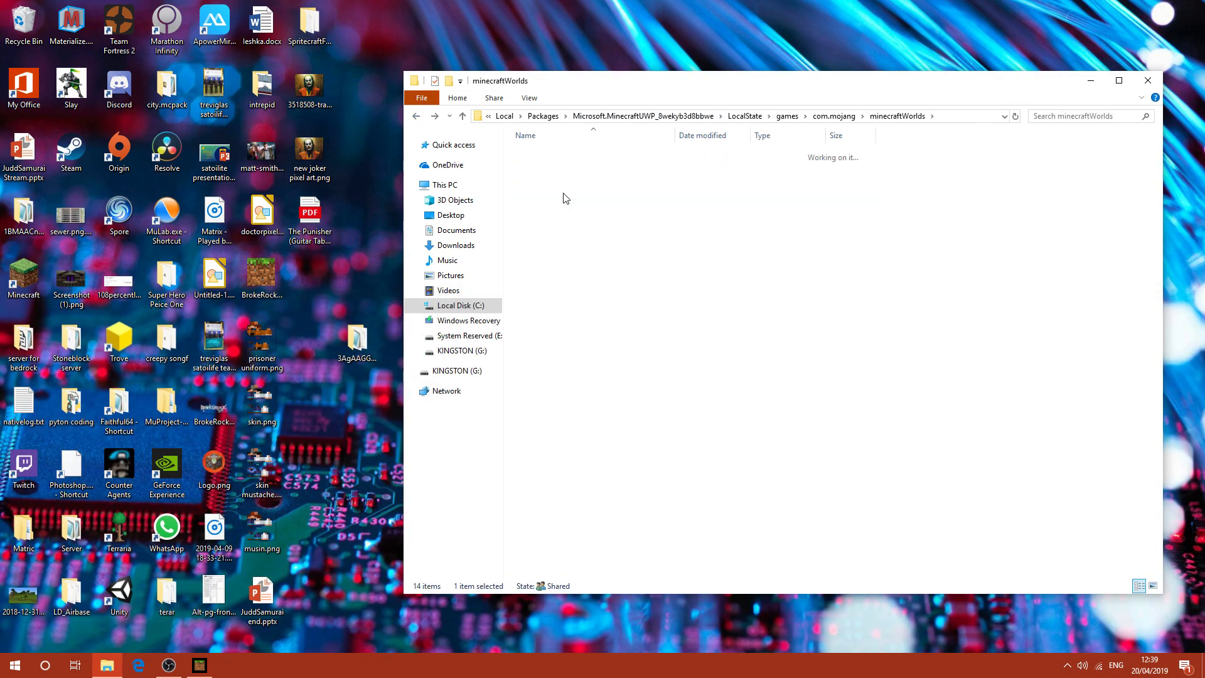
left_click(572, 219)
double_click(572, 219)
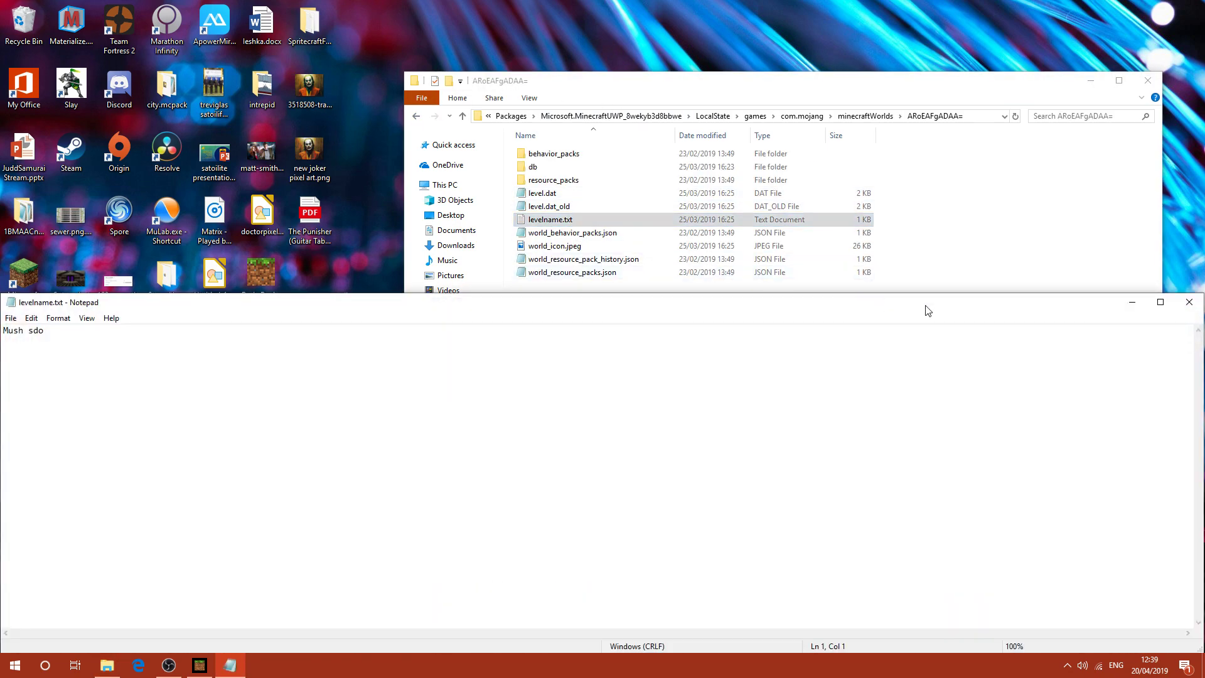
left_click(1188, 303)
left_click(417, 116)
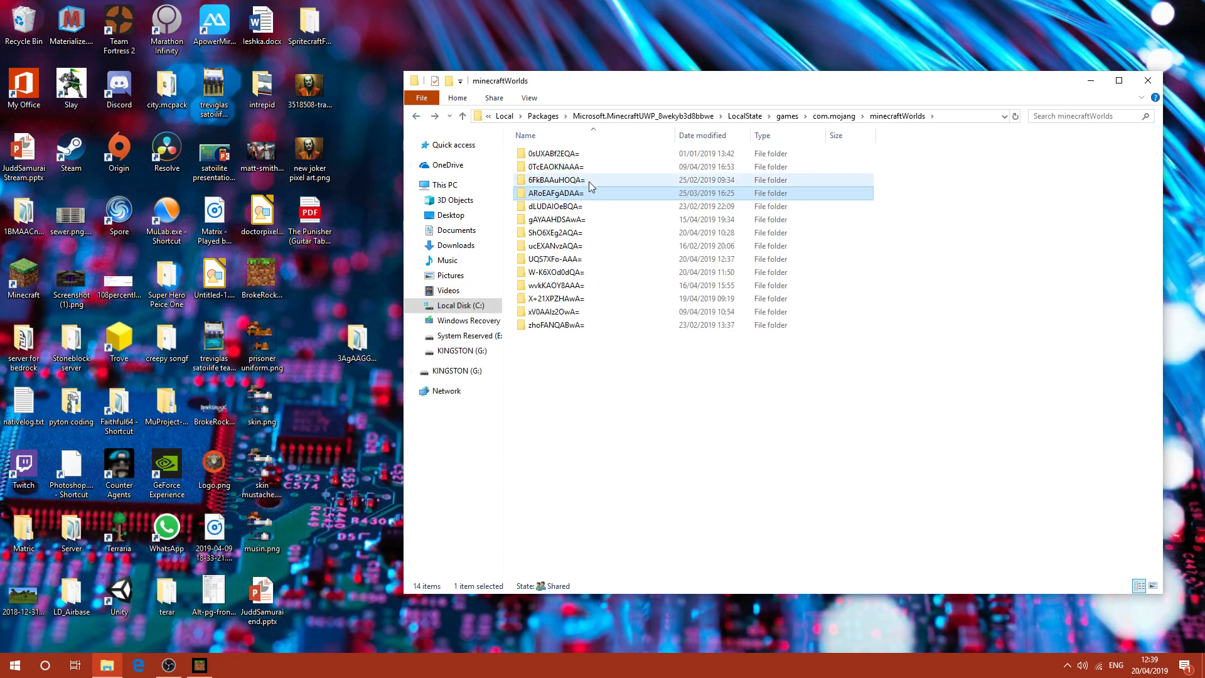
Check the world names in 6FkBAAuHOQA= (My World) and zhoFANQABwA=
double_click(558, 183)
left_click(544, 219)
double_click(544, 219)
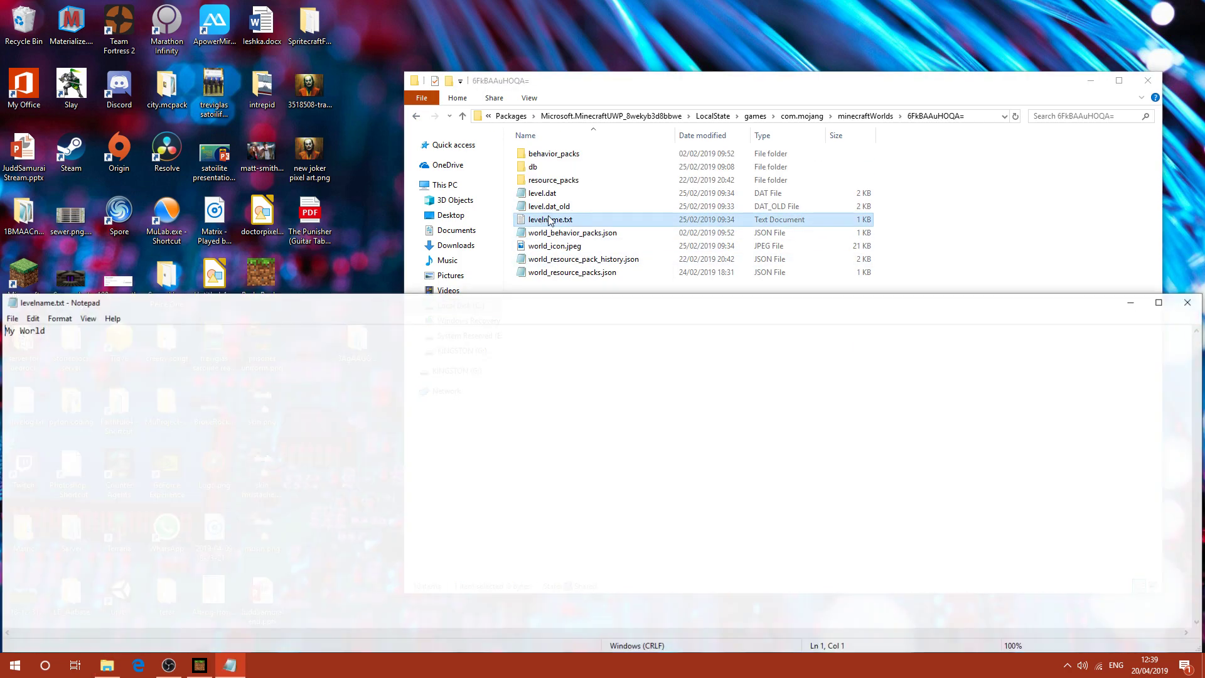
left_click(1189, 303)
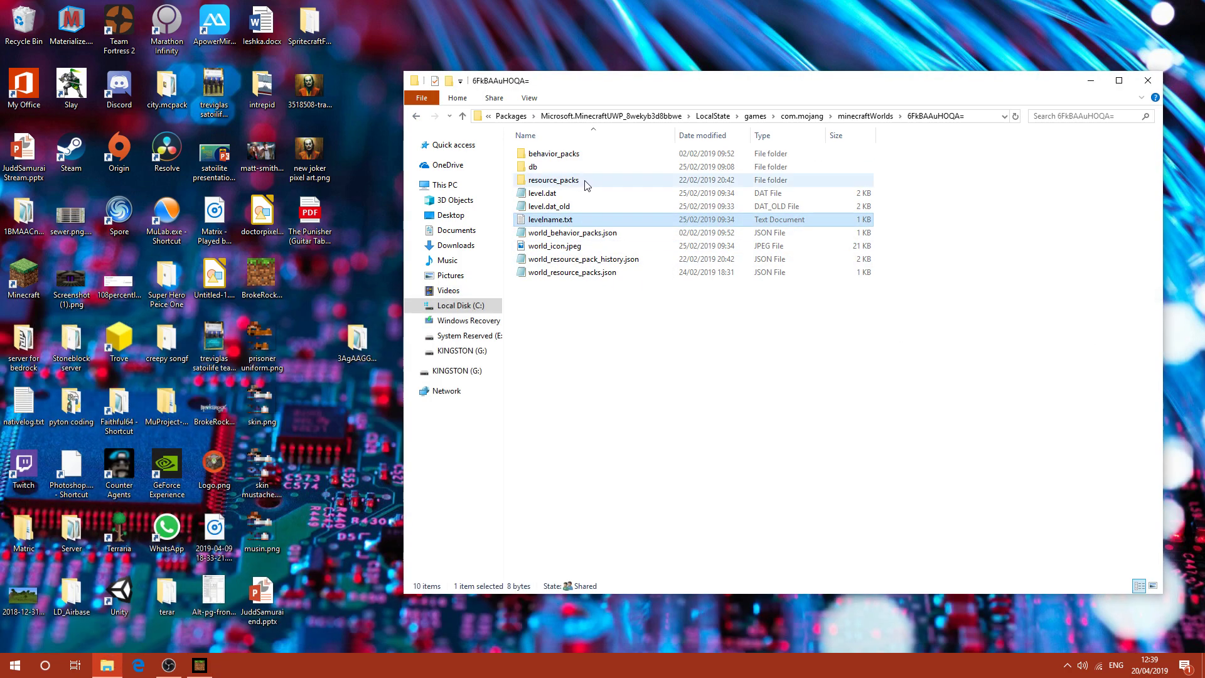
left_click(416, 115)
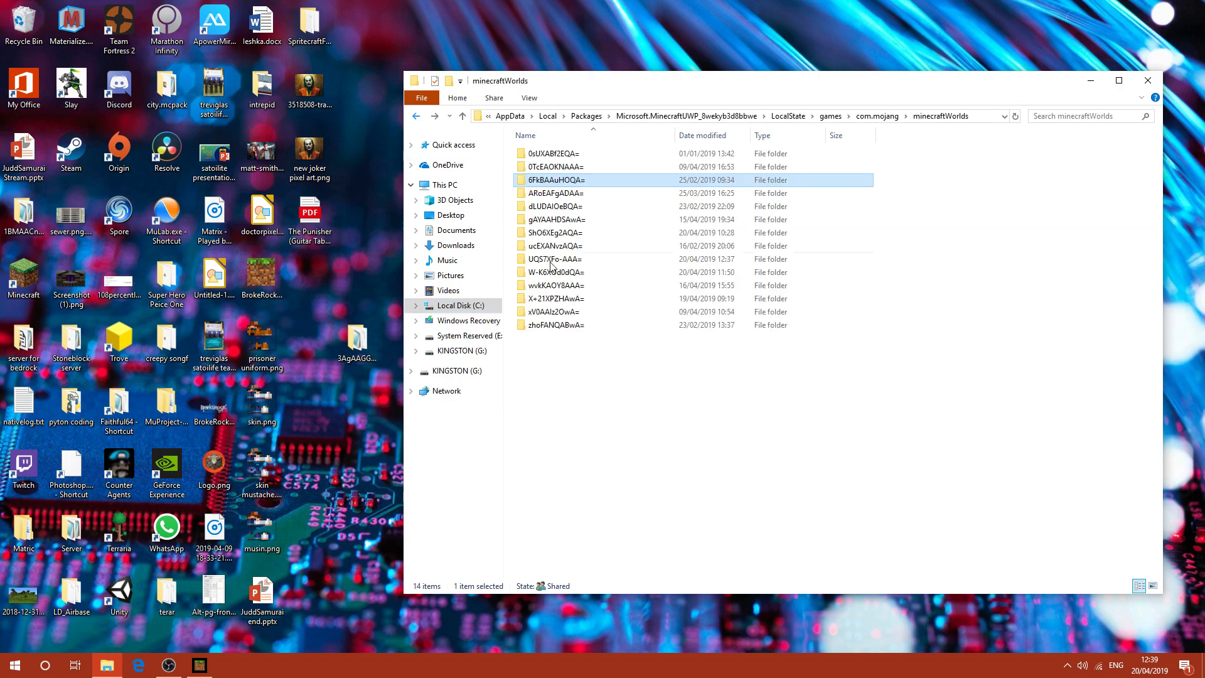
double_click(582, 327)
double_click(543, 219)
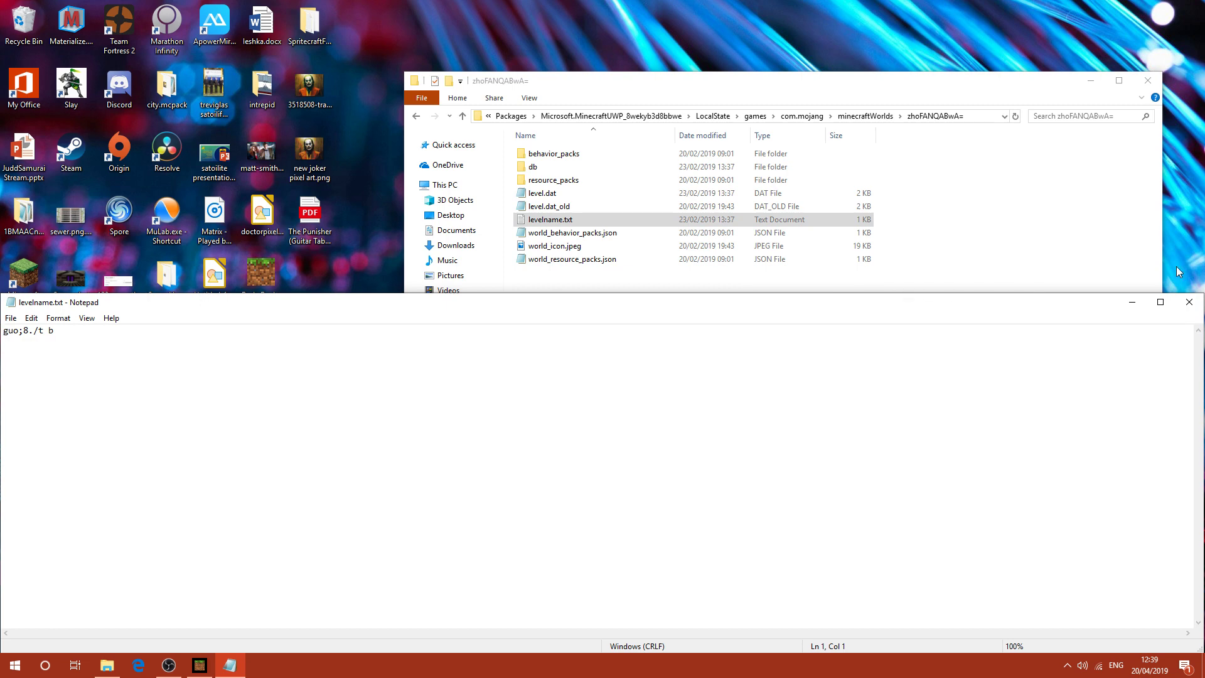
left_click(1188, 302)
left_click(415, 119)
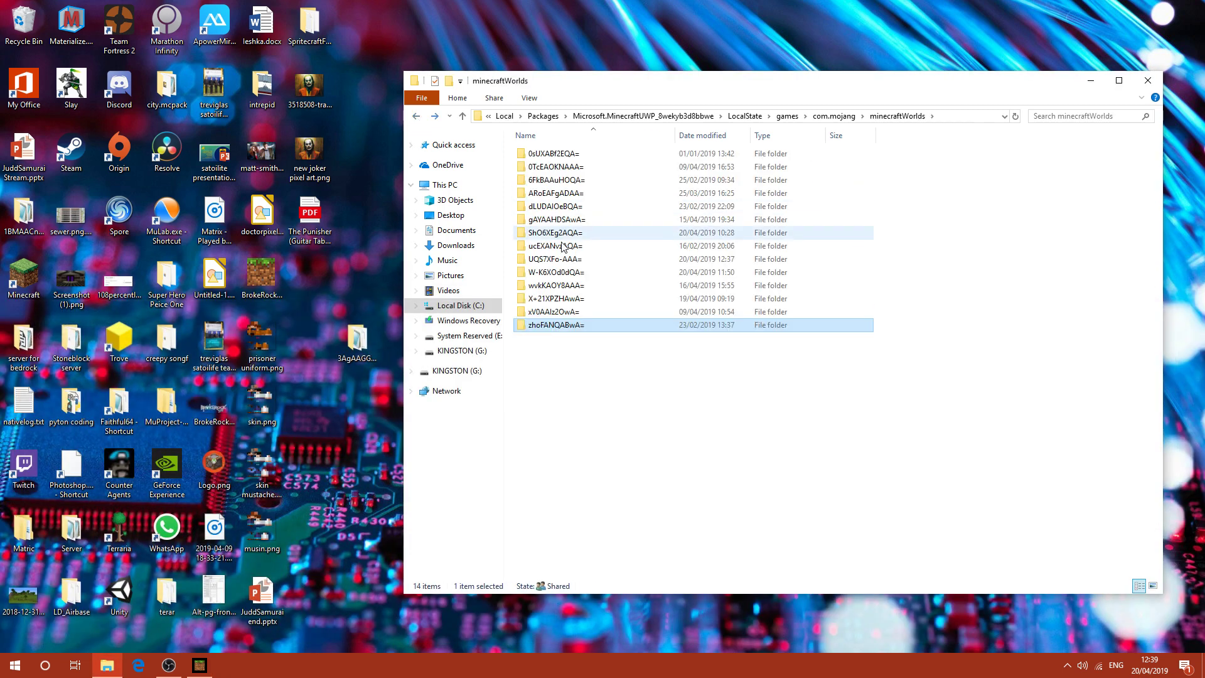
Preview the xV0AAIz2OwA= world icon, then read X+21XPZHAwA='s levelname.txt
double_click(573, 317)
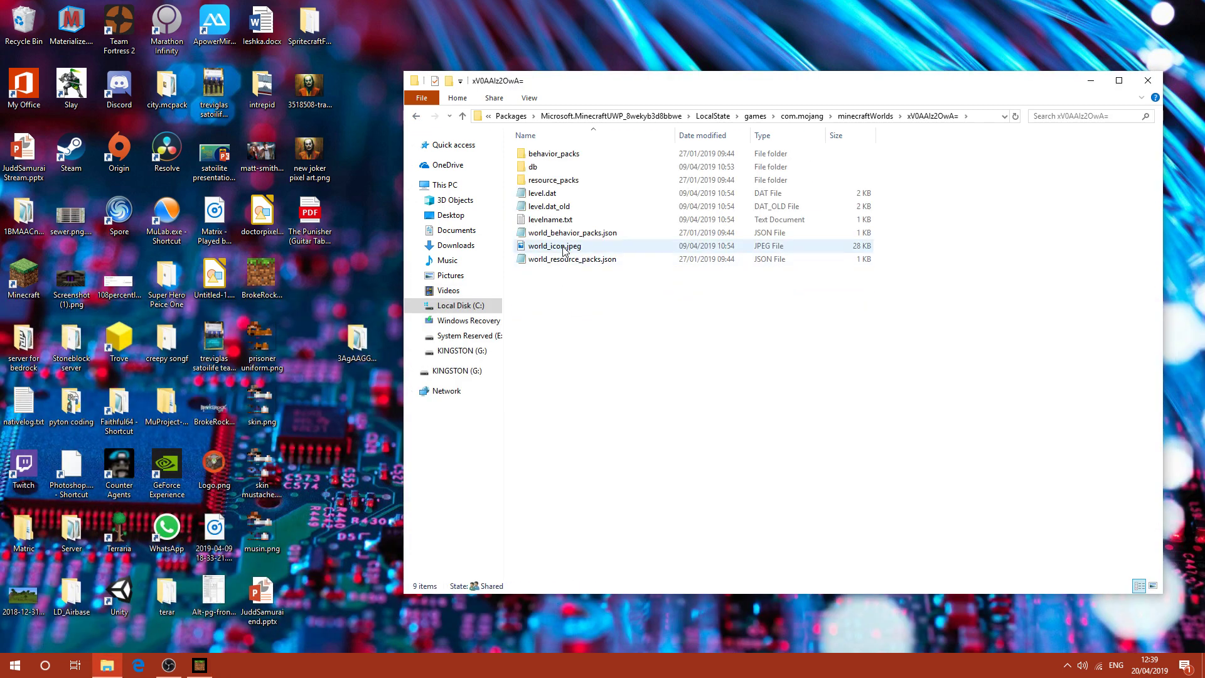
double_click(595, 250)
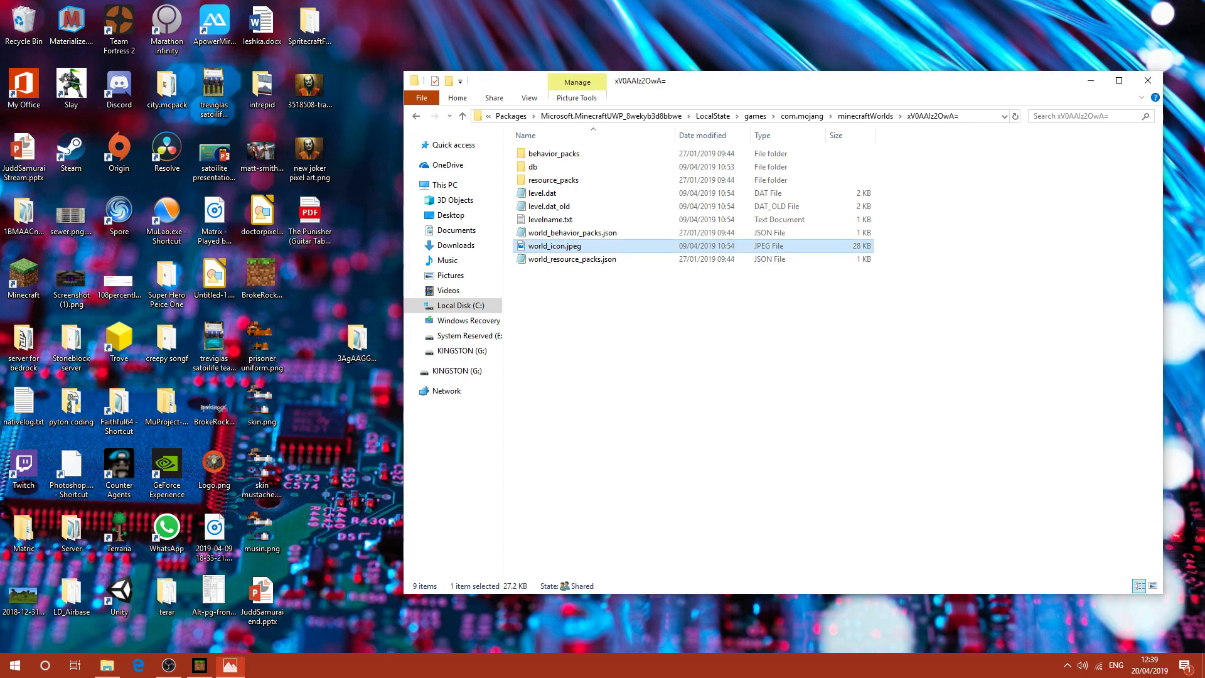
key("alt+Left")
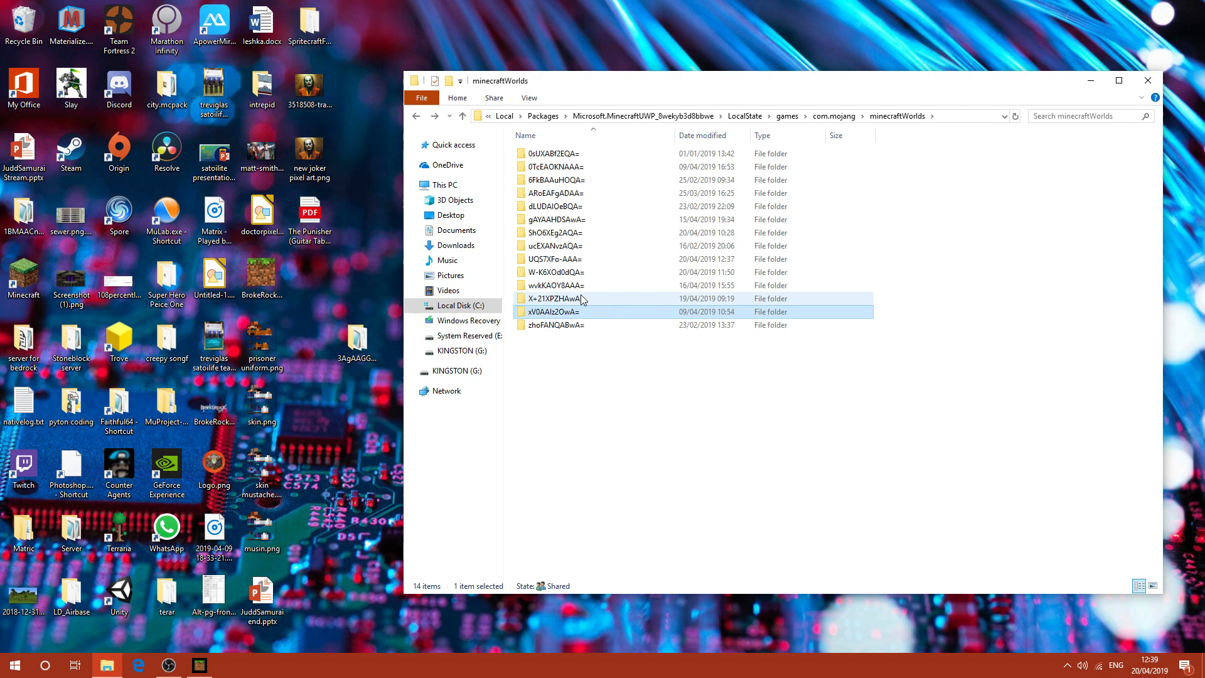
double_click(584, 299)
left_click(548, 221)
double_click(548, 224)
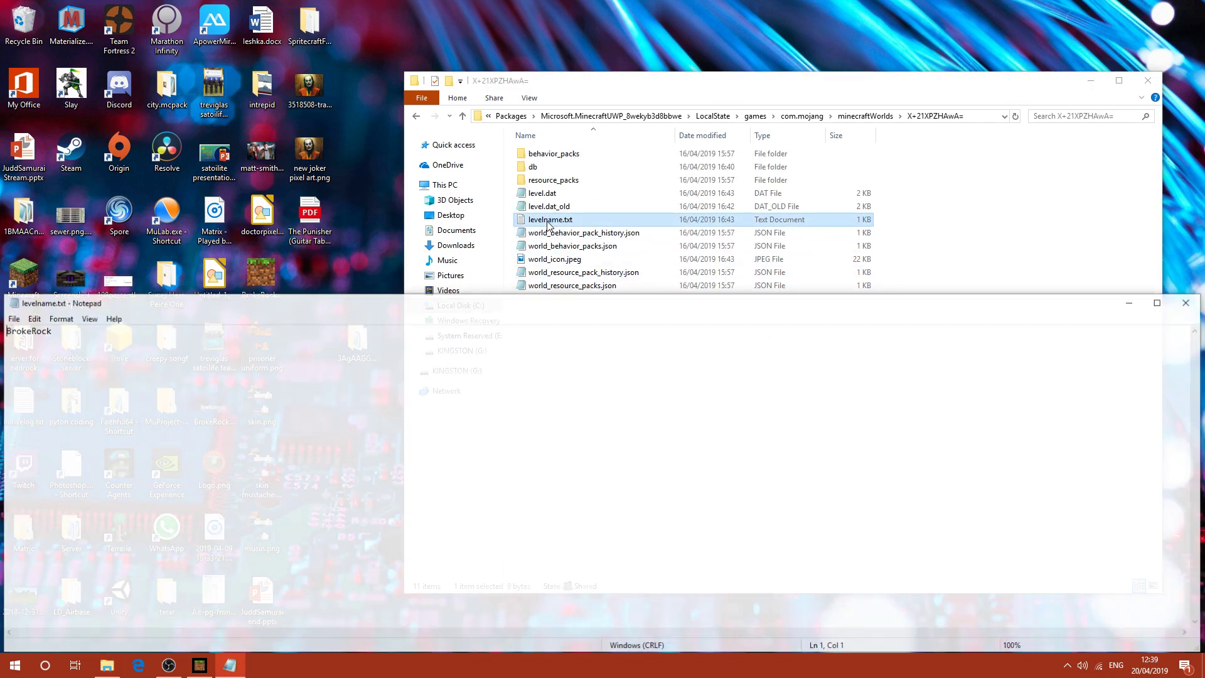
left_click(1190, 302)
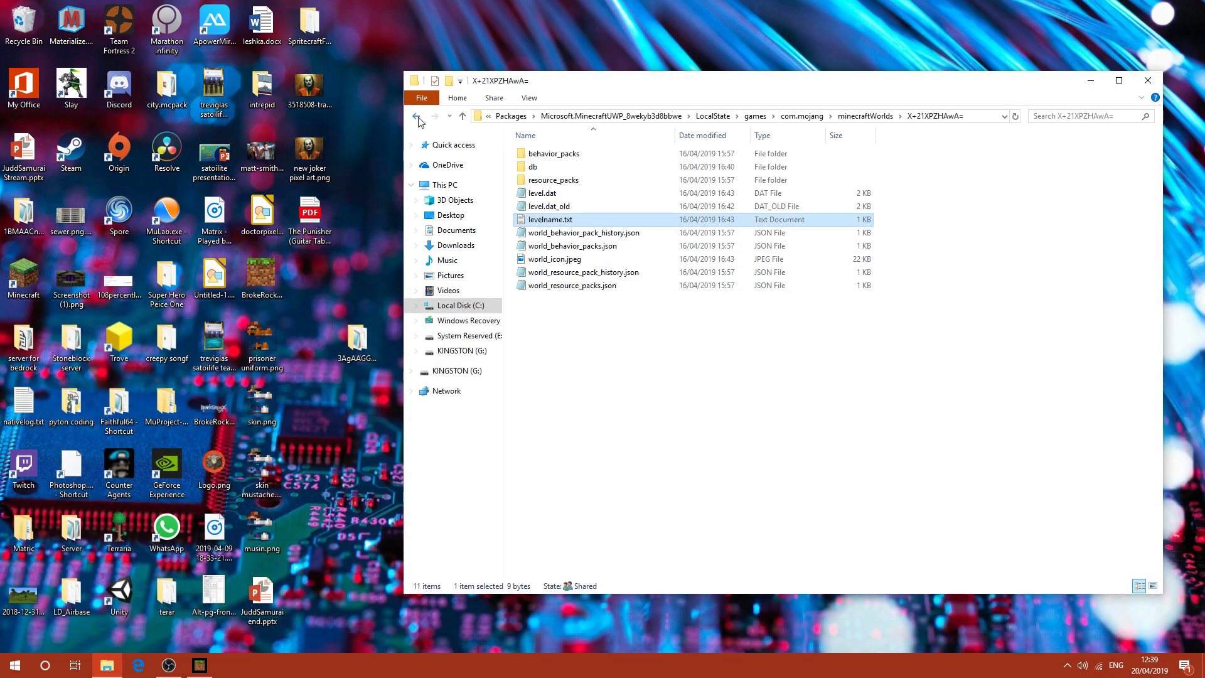
left_click(416, 117)
Check W-K6XOd0dQA= (Rdj), then open UQS7XFo-AAA='s levelname.txt
double_click(575, 274)
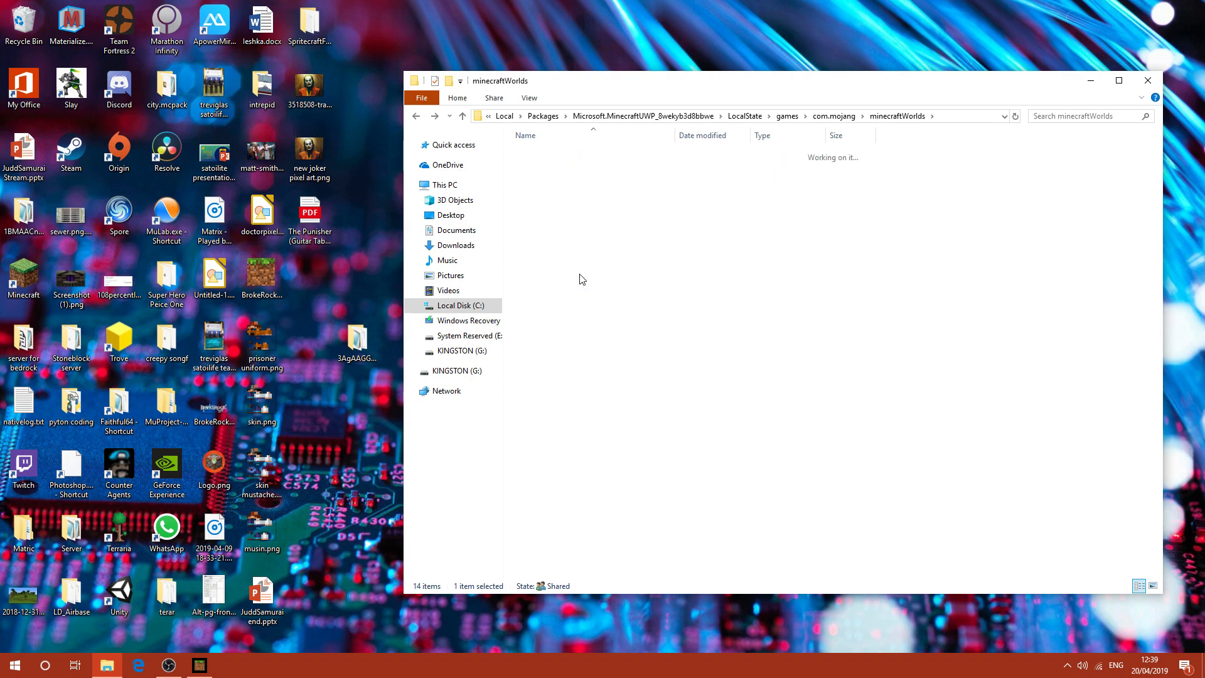
left_click(555, 220)
double_click(556, 220)
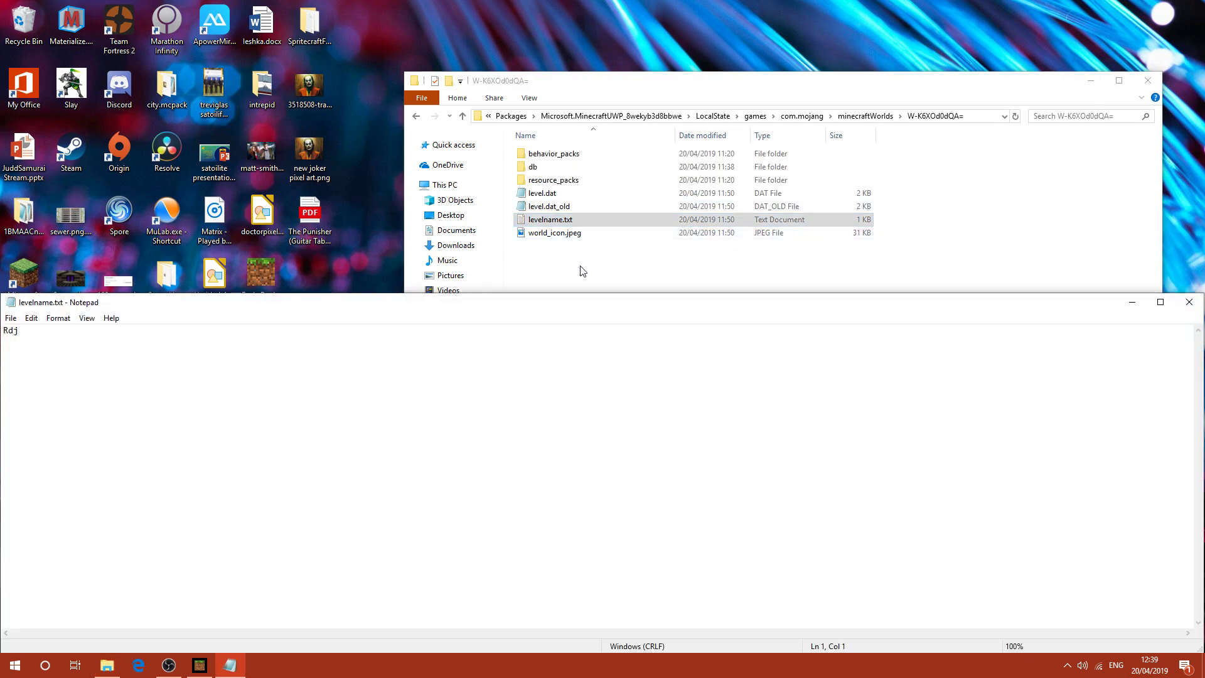
left_click(1189, 302)
left_click(414, 117)
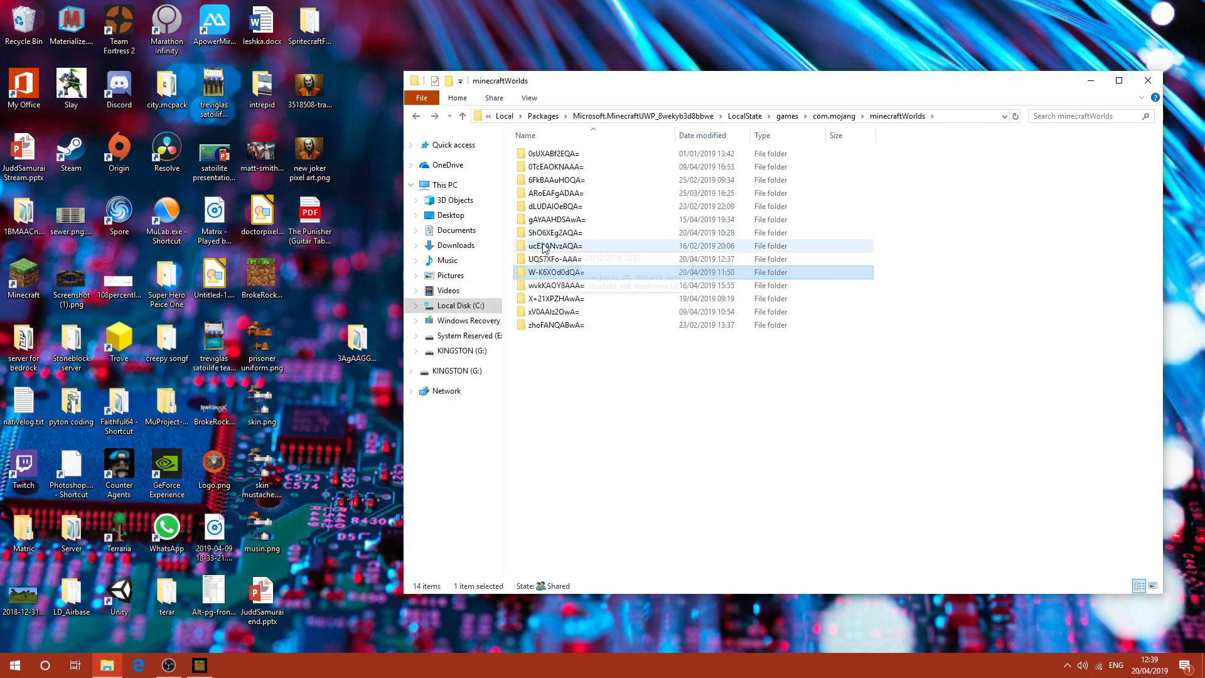
double_click(568, 257)
left_click(537, 219)
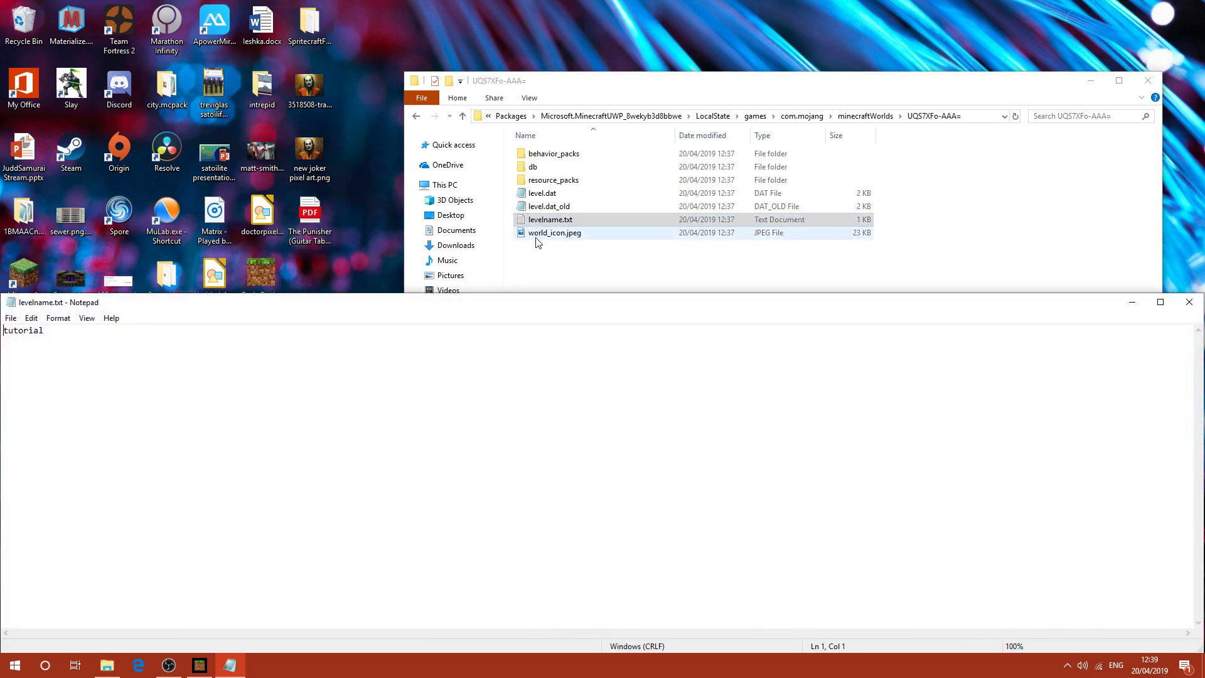
Close the tutorial name file and open the desktop 3AgAAGGTAQA= folder in a lower second window, glancing into its db folder
left_click(1189, 302)
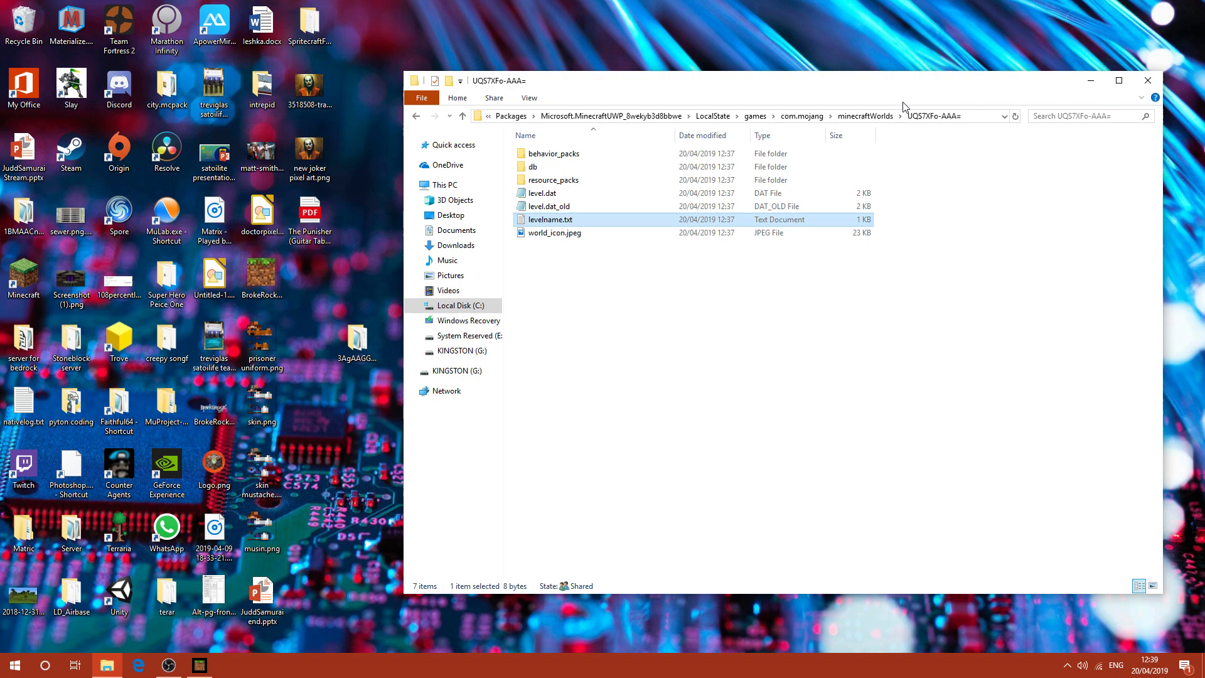
double_click(357, 342)
left_click_drag(580, 102, 355, 336)
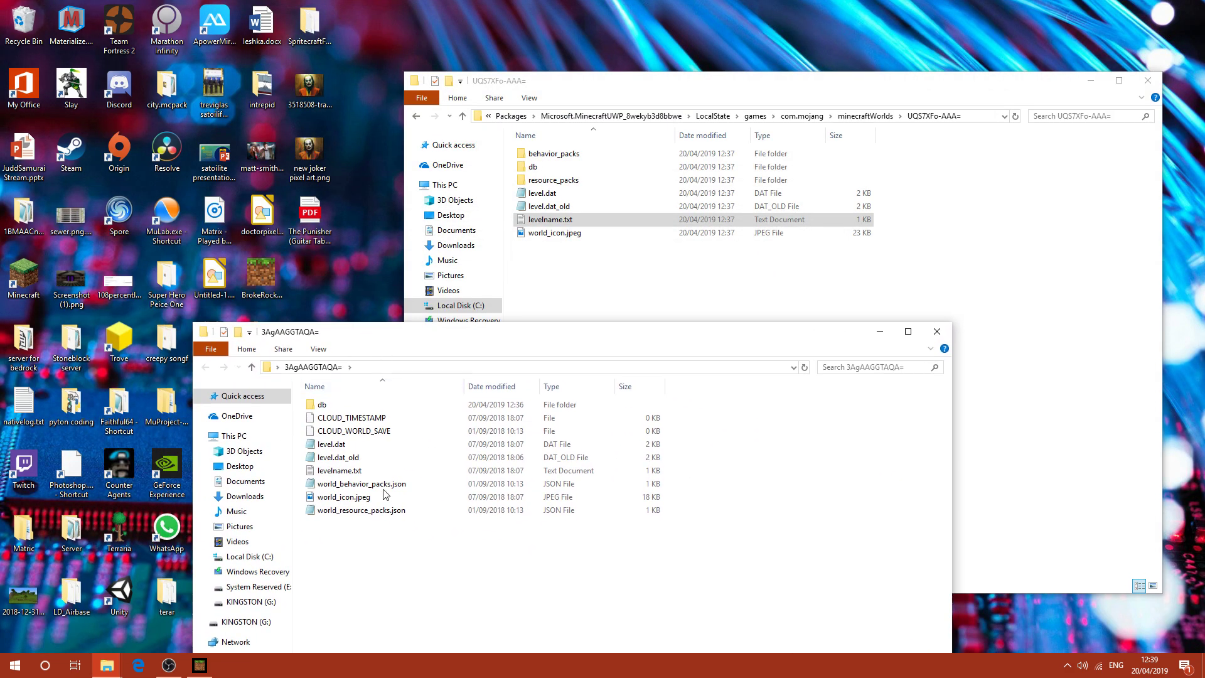
double_click(360, 407)
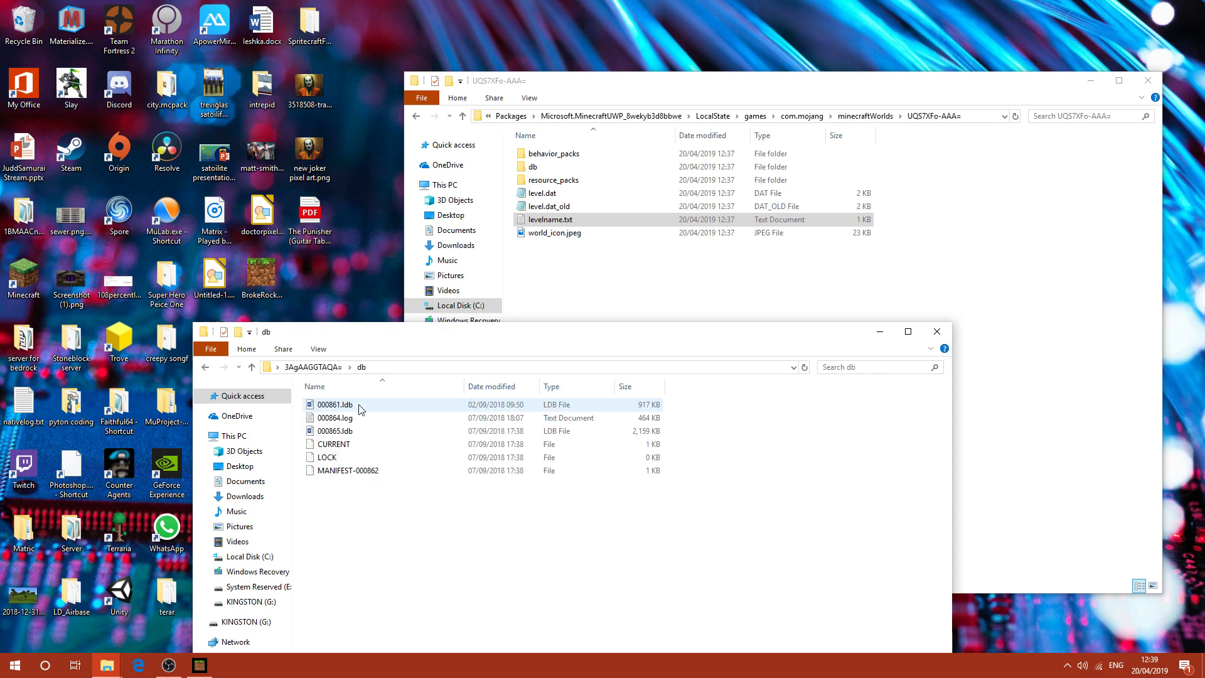
left_click(206, 368)
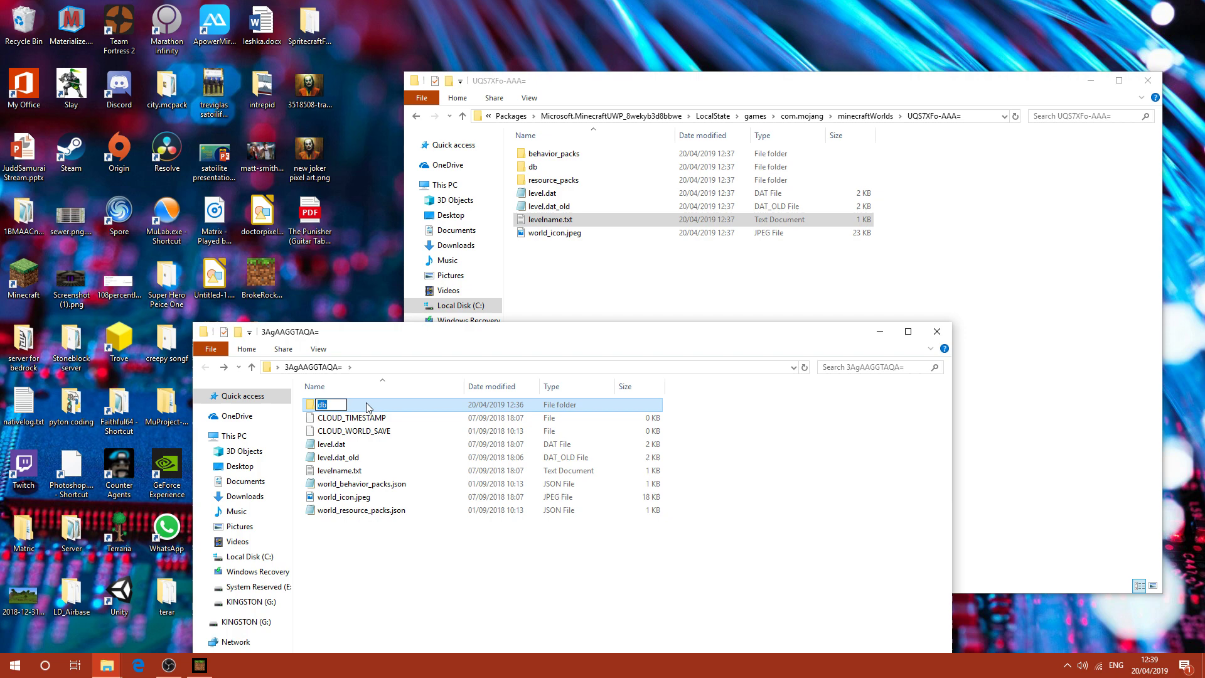
Remove 000629.ldb and 000630.ldb, then copy the Xbox db folder into UQS7XFo-AAA=, replacing existing files
left_click(674, 284)
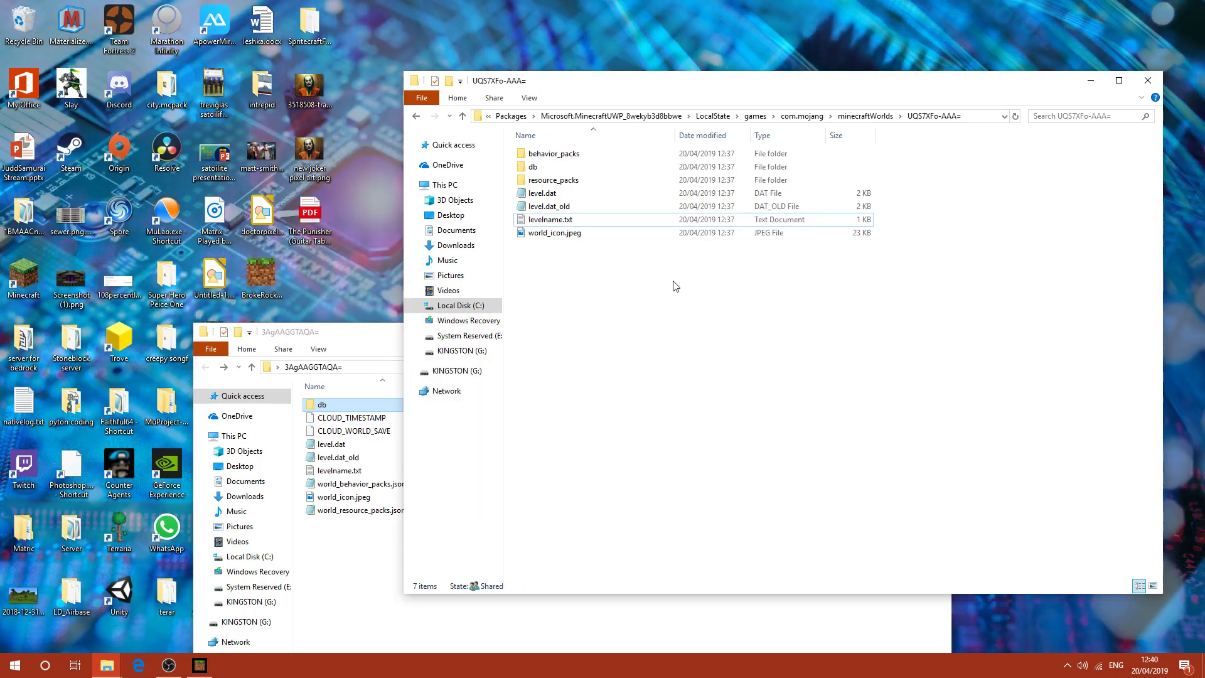
key("ctrl+v")
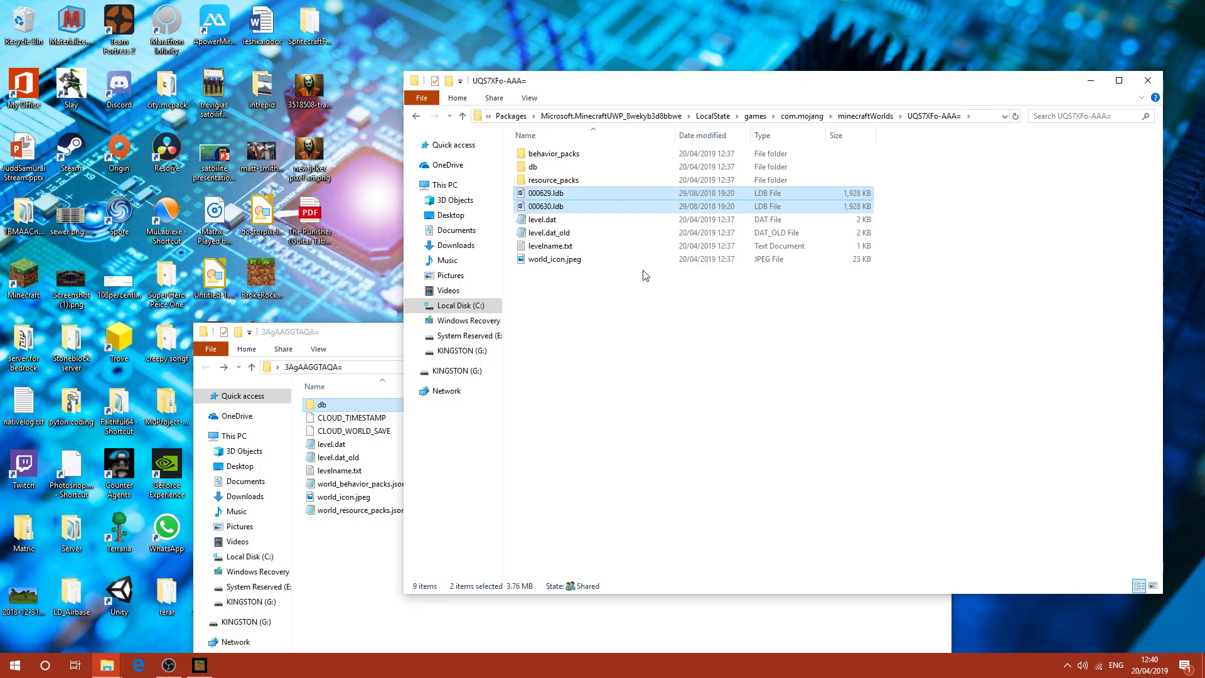
key("Delete")
left_click(364, 407)
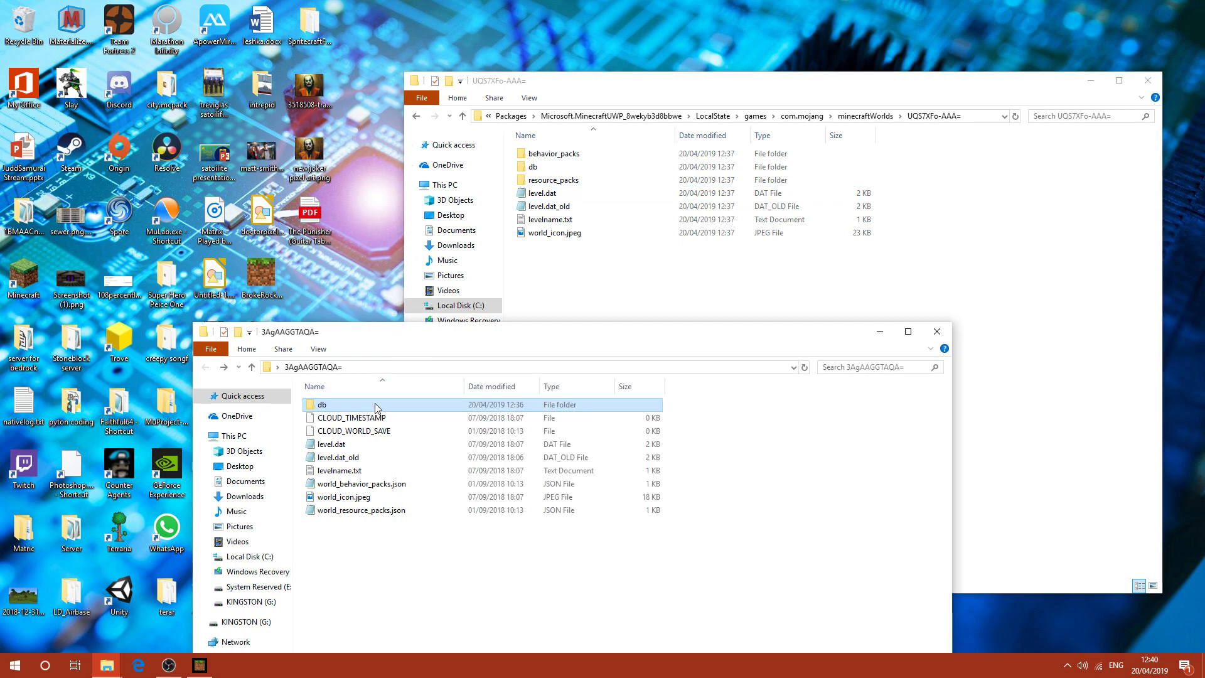
left_click_drag(374, 403, 560, 275)
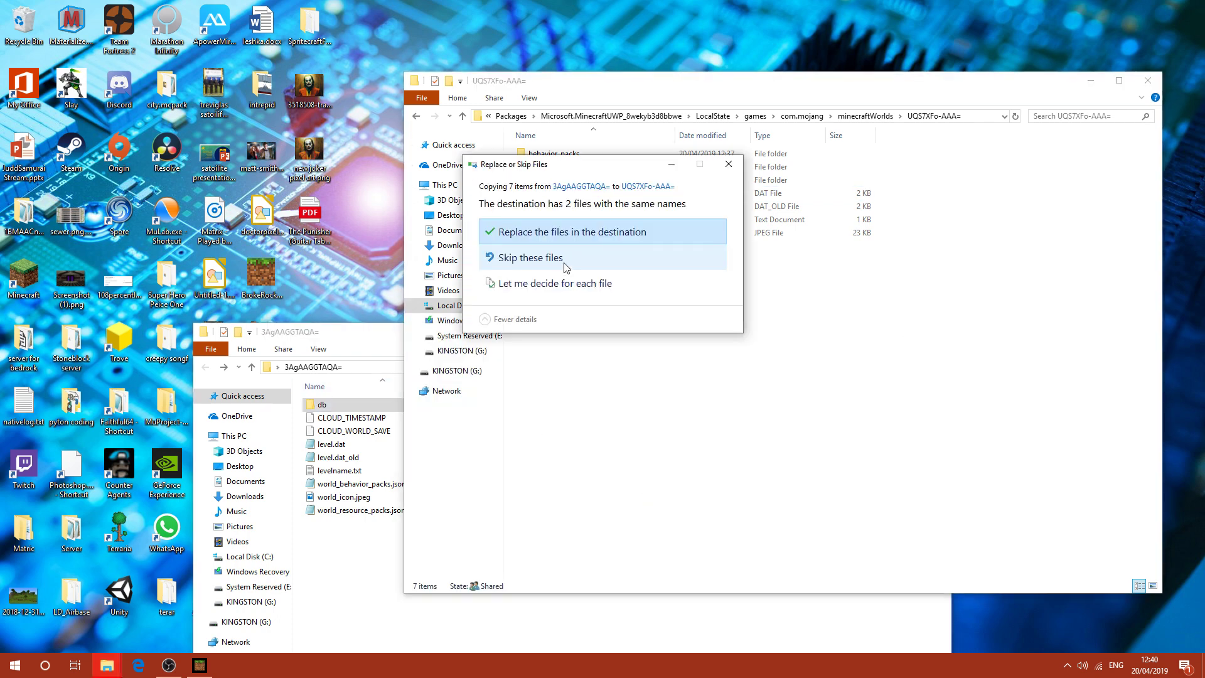
left_click(557, 232)
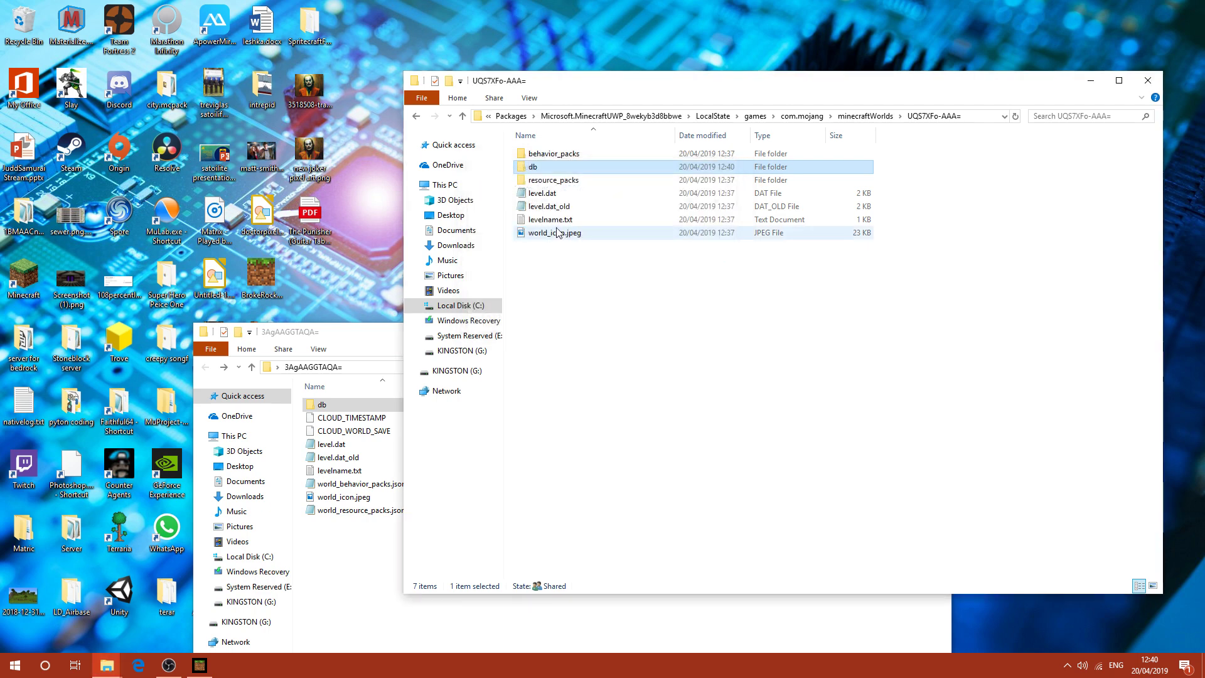
Compare the contents of both db folders, then return to each world's top folder
double_click(612, 167)
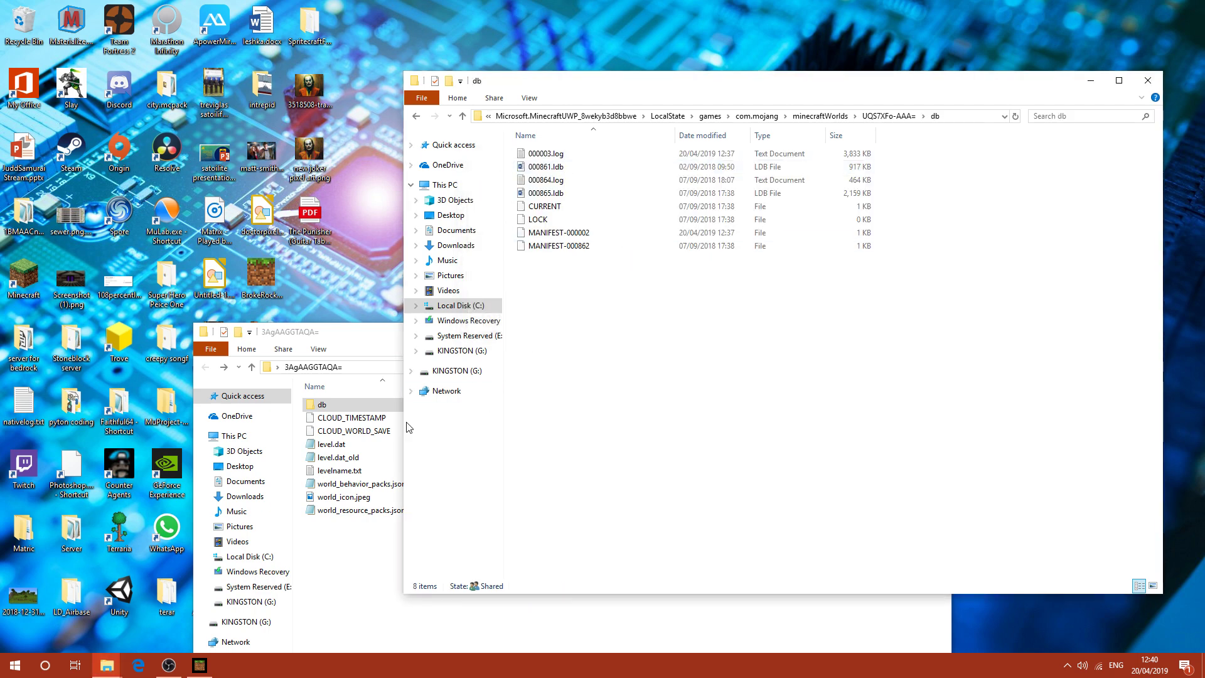
double_click(346, 406)
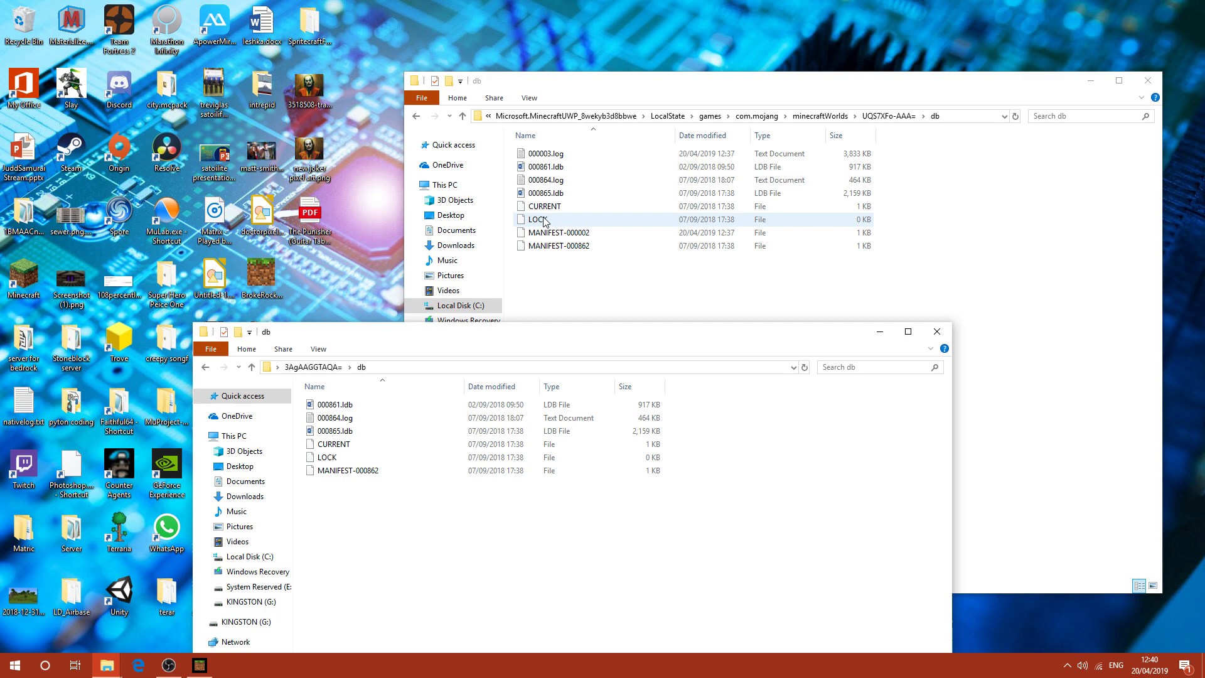
left_click(207, 369)
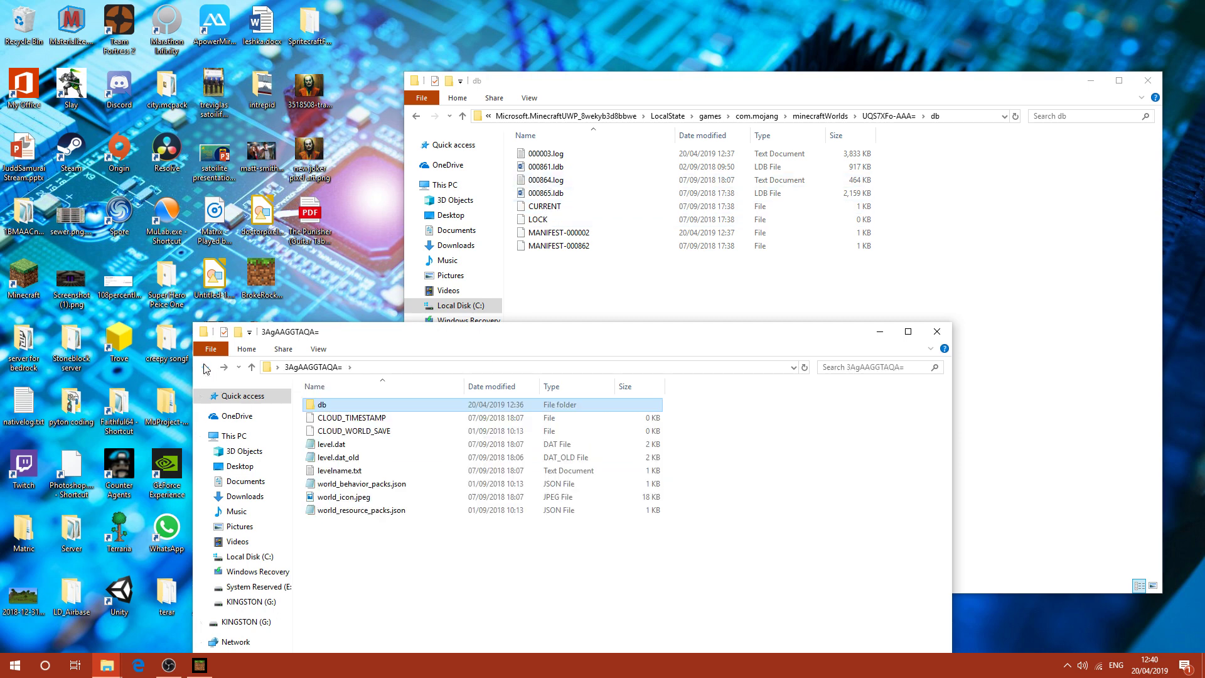
left_click(433, 525)
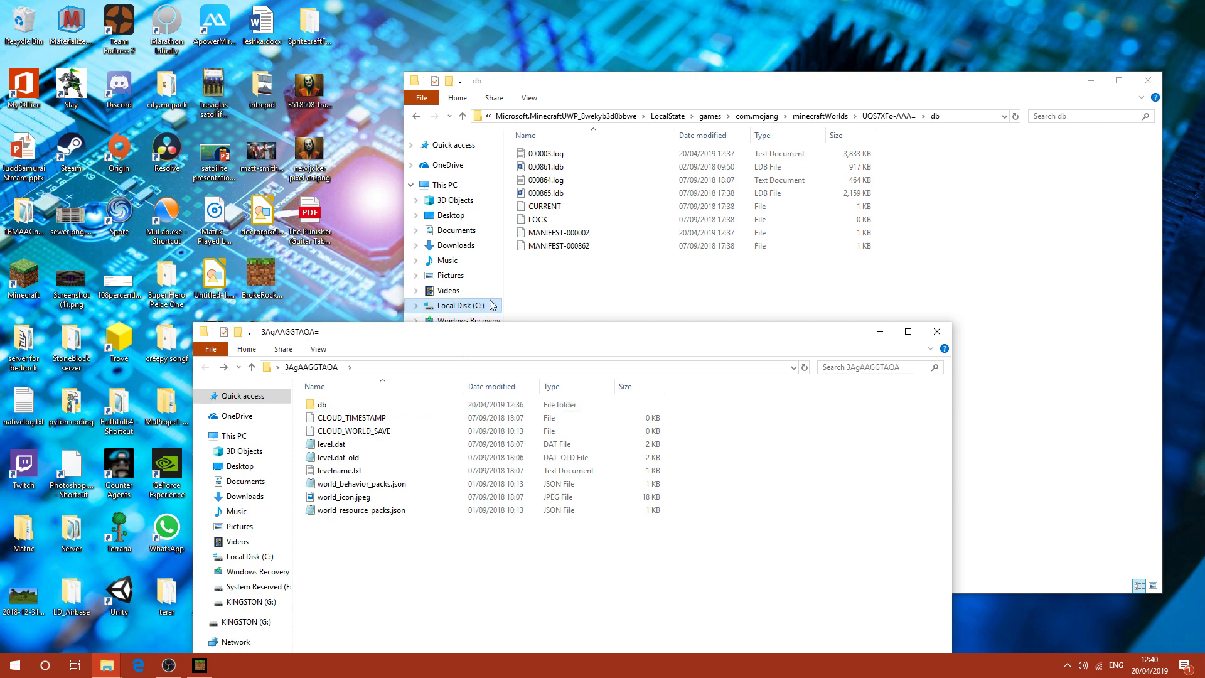
left_click(584, 278)
left_click(416, 117)
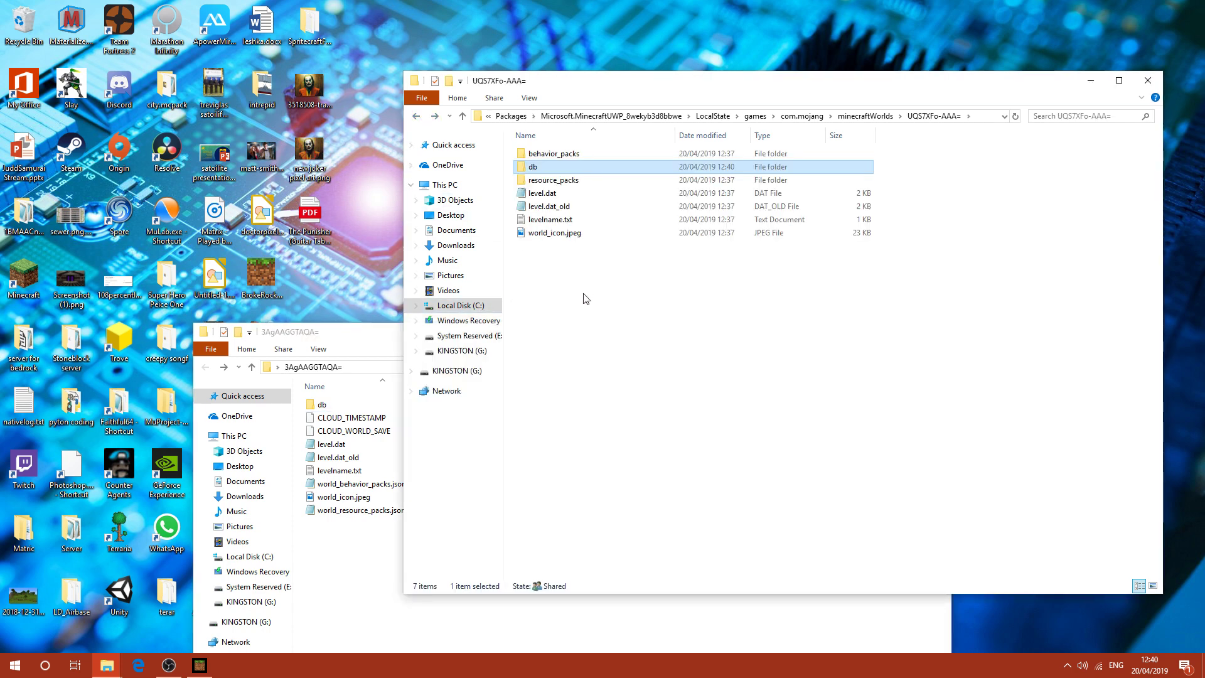
left_click(371, 358)
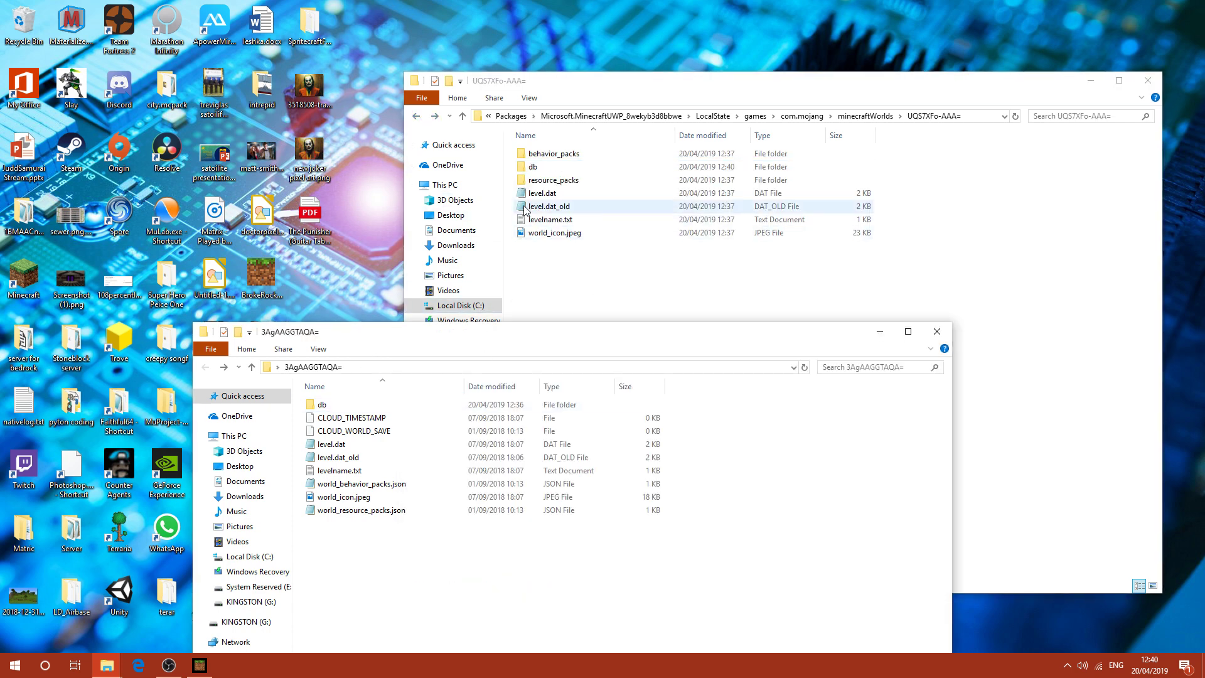
Glance at the Xbox world's level.dat_old, then open its level.dat in Notepad
double_click(383, 457)
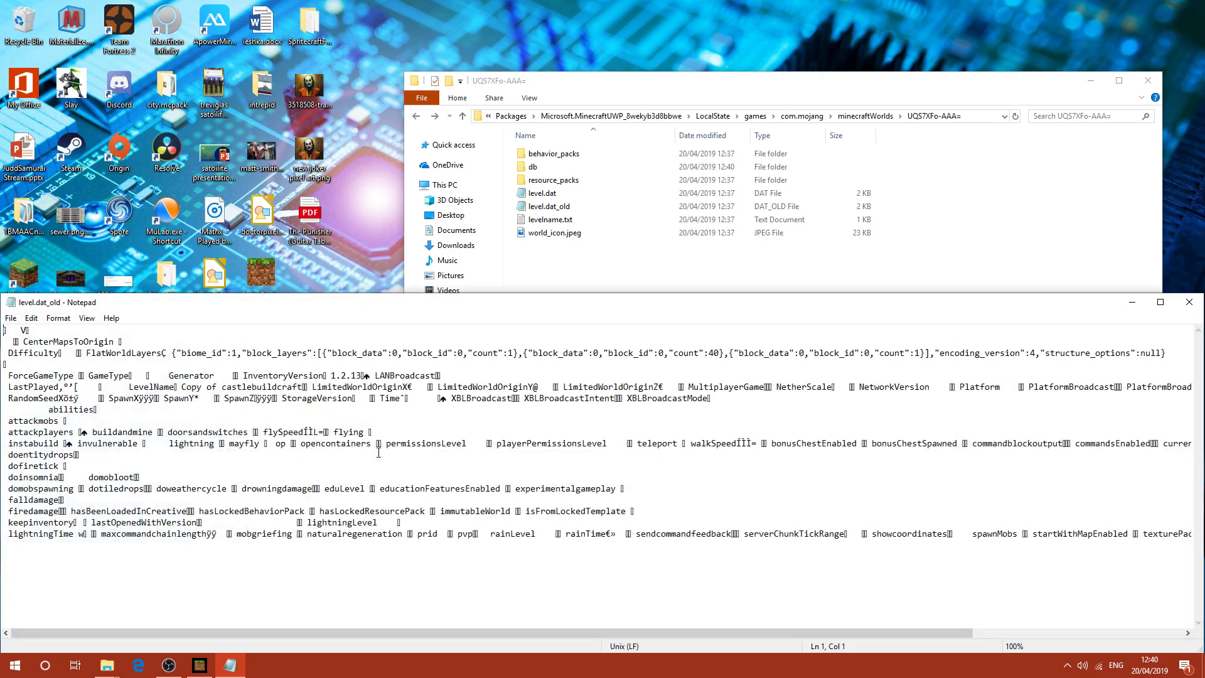
left_click(1189, 302)
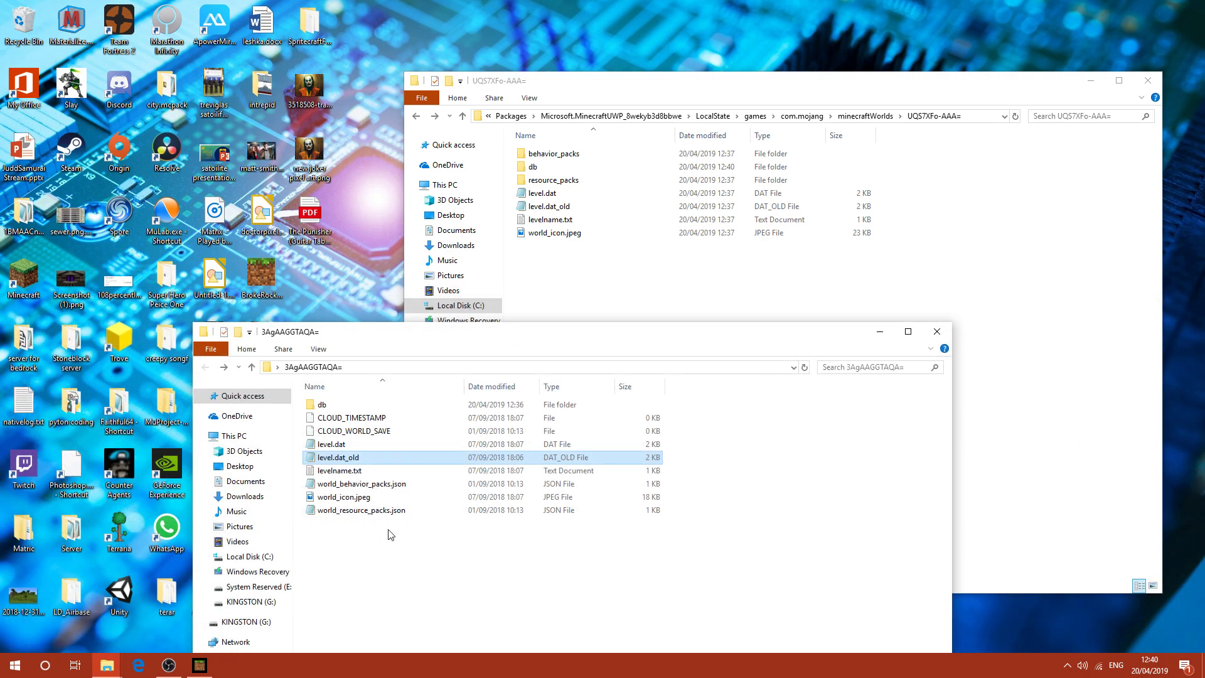
left_click(338, 445)
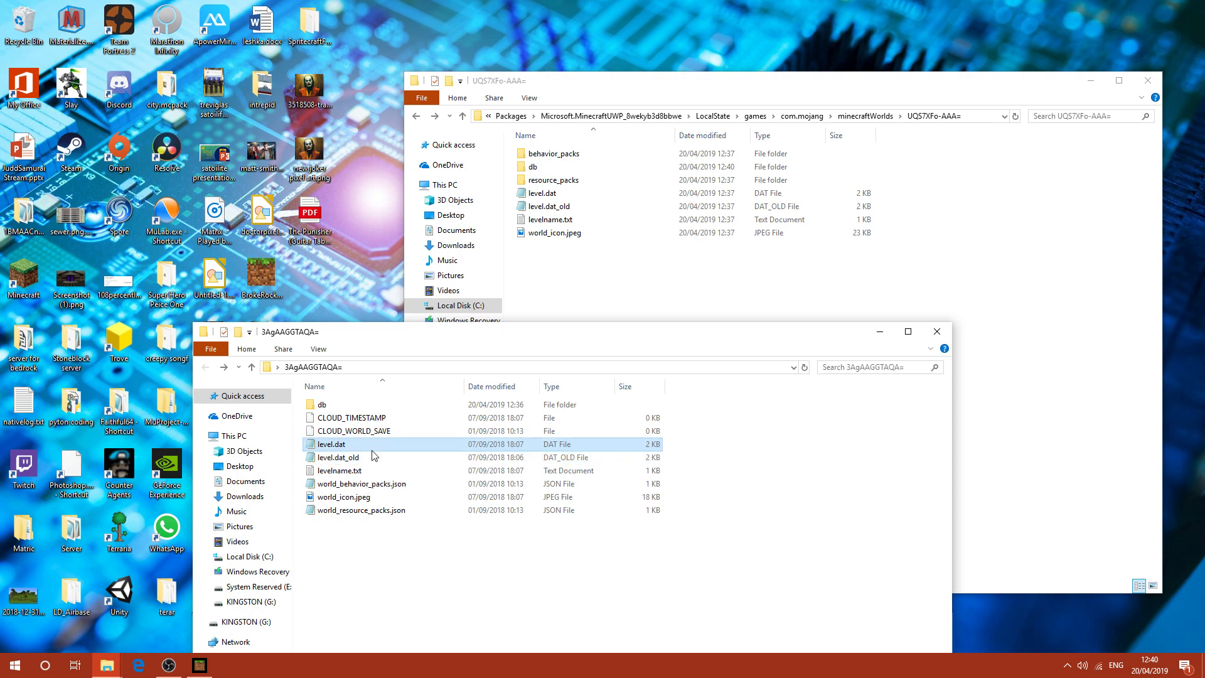
double_click(373, 445)
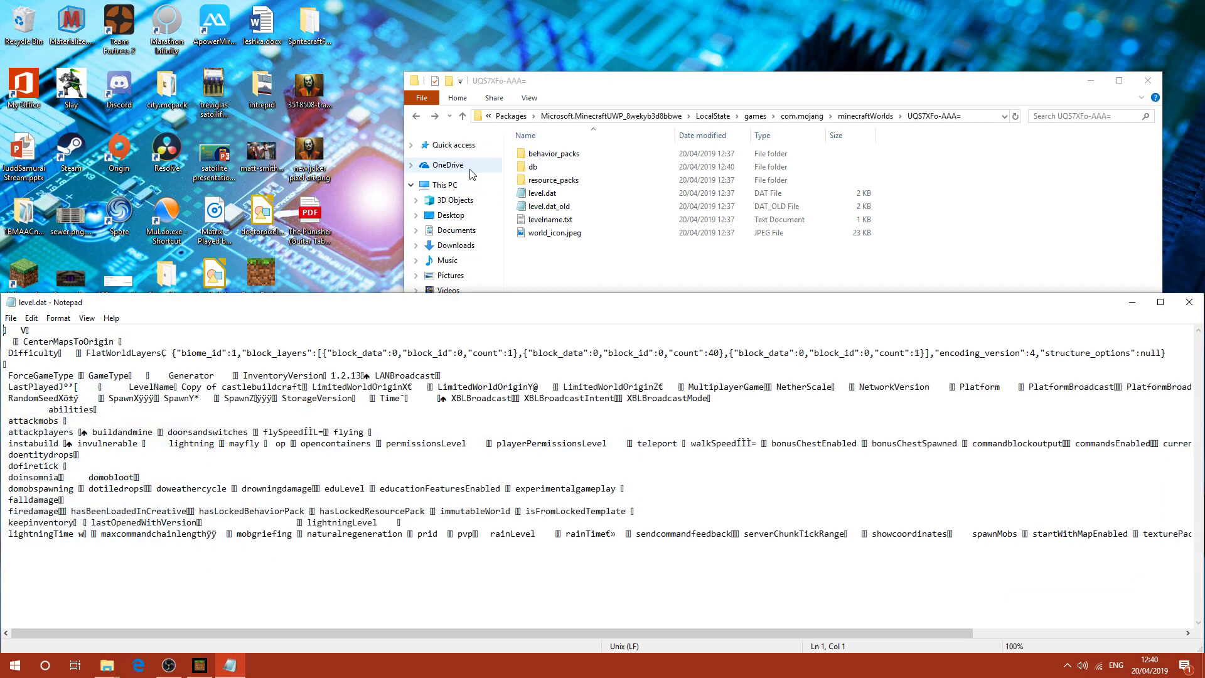
Open the UQS7XFo-AAA= level.dat in Notepad in the top half of the screen
double_click(556, 195)
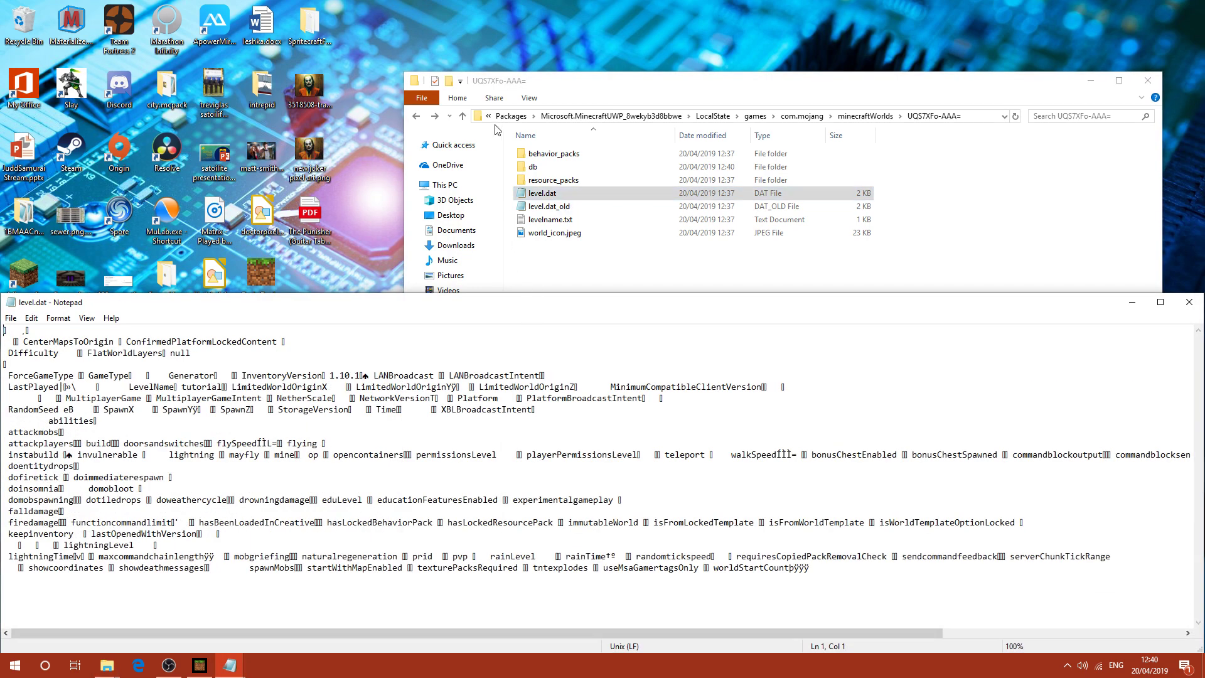
left_click_drag(452, 307, 461, 18)
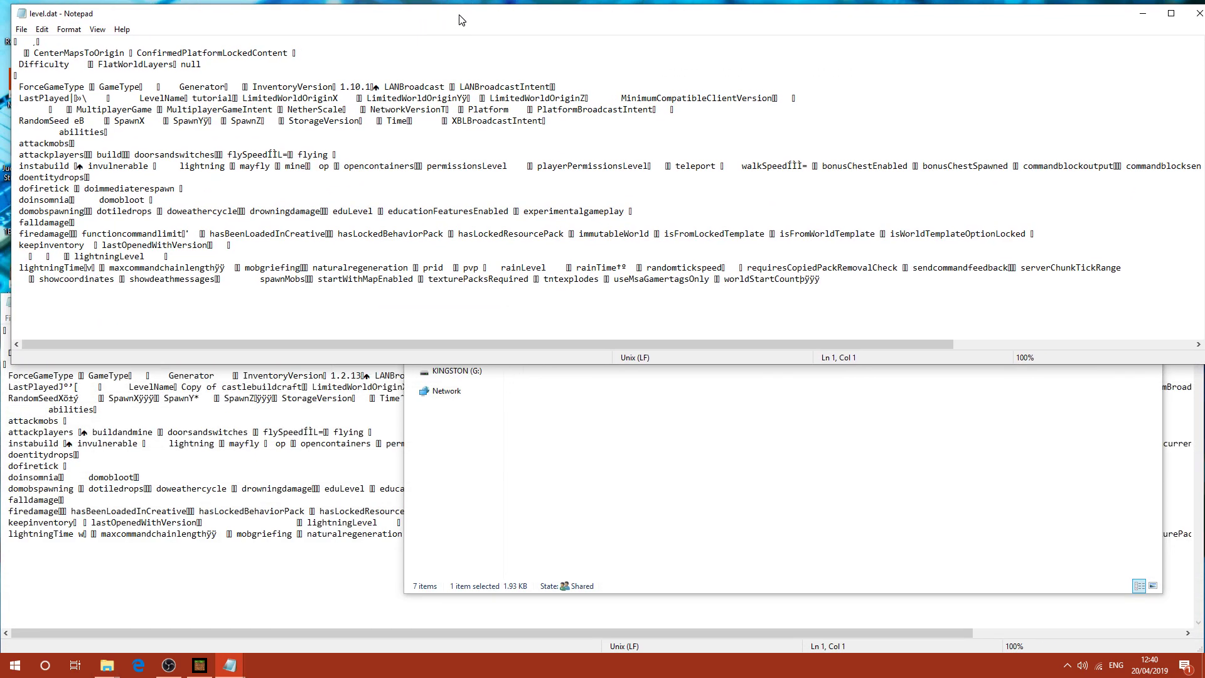
double_click(461, 19)
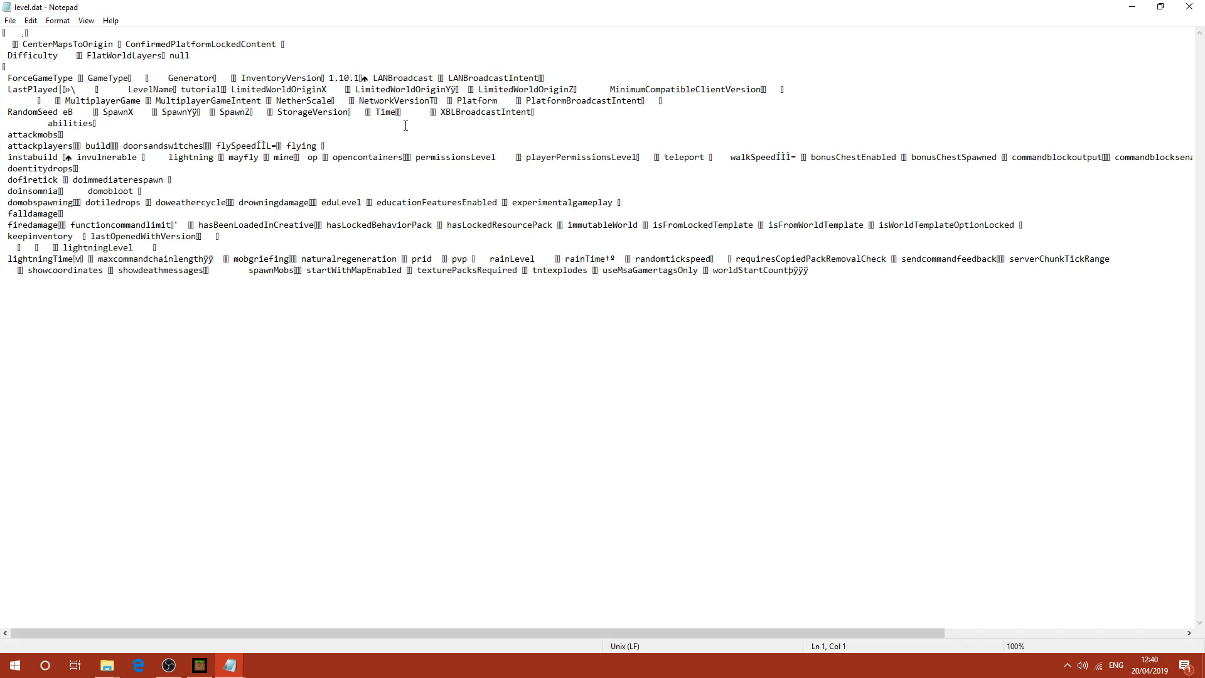
double_click(393, 8)
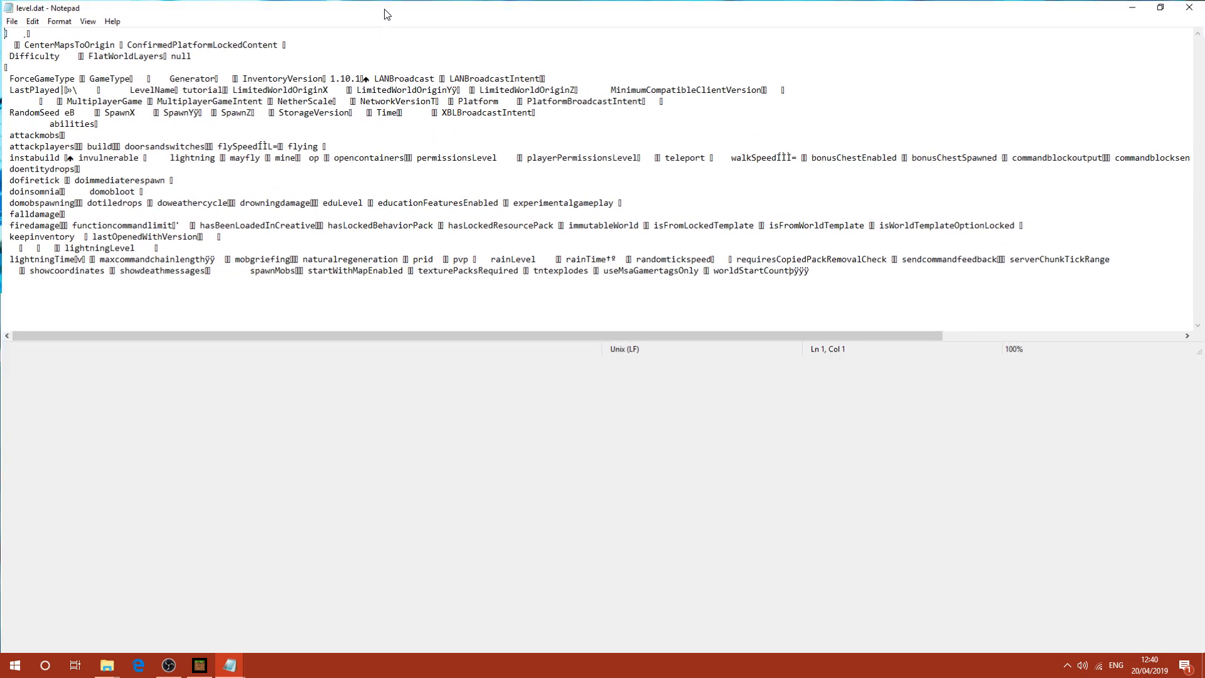
double_click(357, 9)
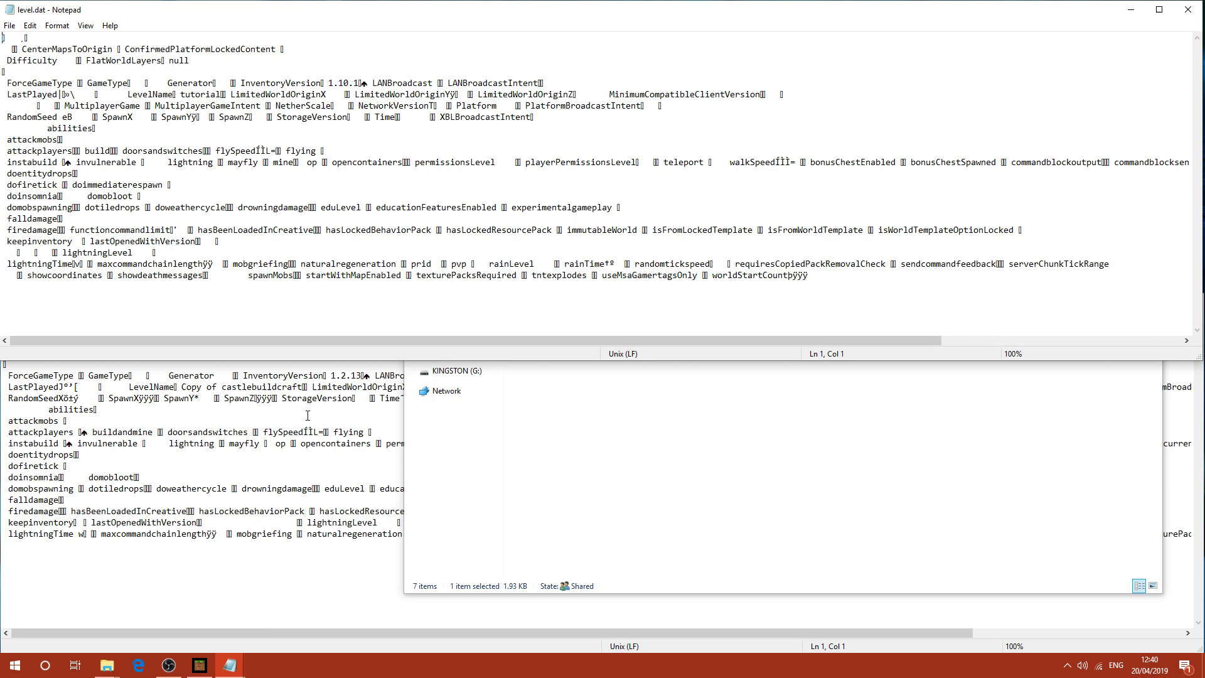
left_click(320, 450)
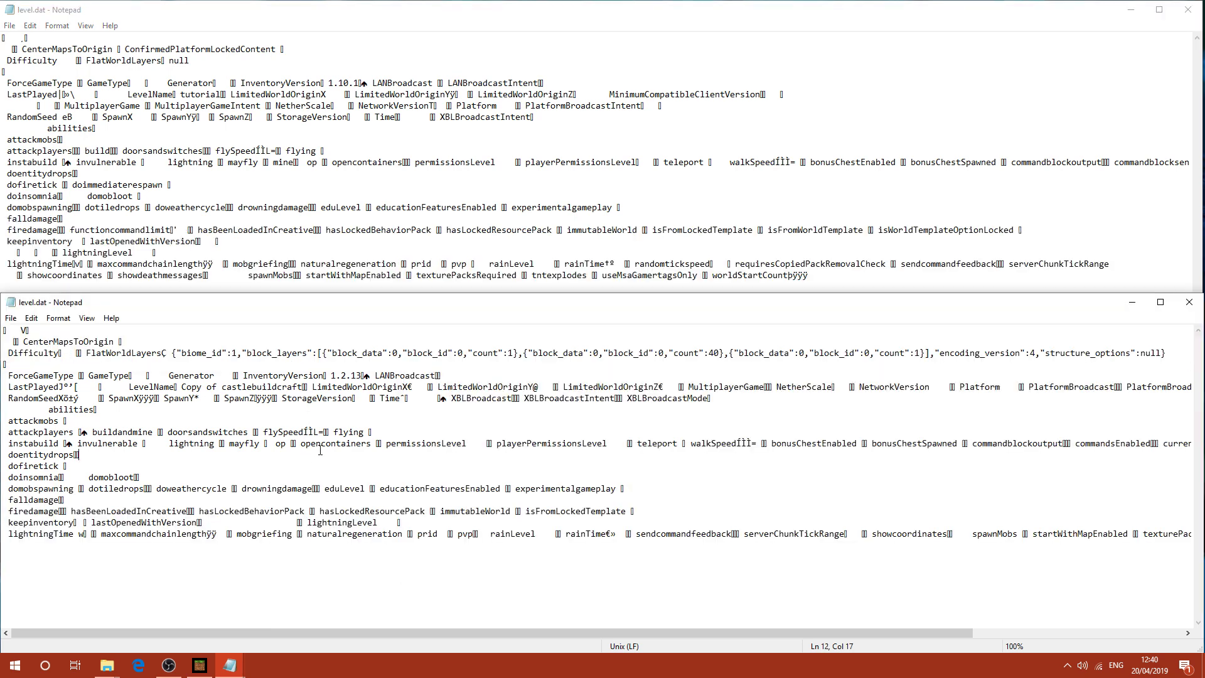
left_click(194, 73)
Paste the ConfirmedPlatformLockedContent entry into line 2 of the Xbox level.dat and close both files
left_click_drag(285, 49, 126, 49)
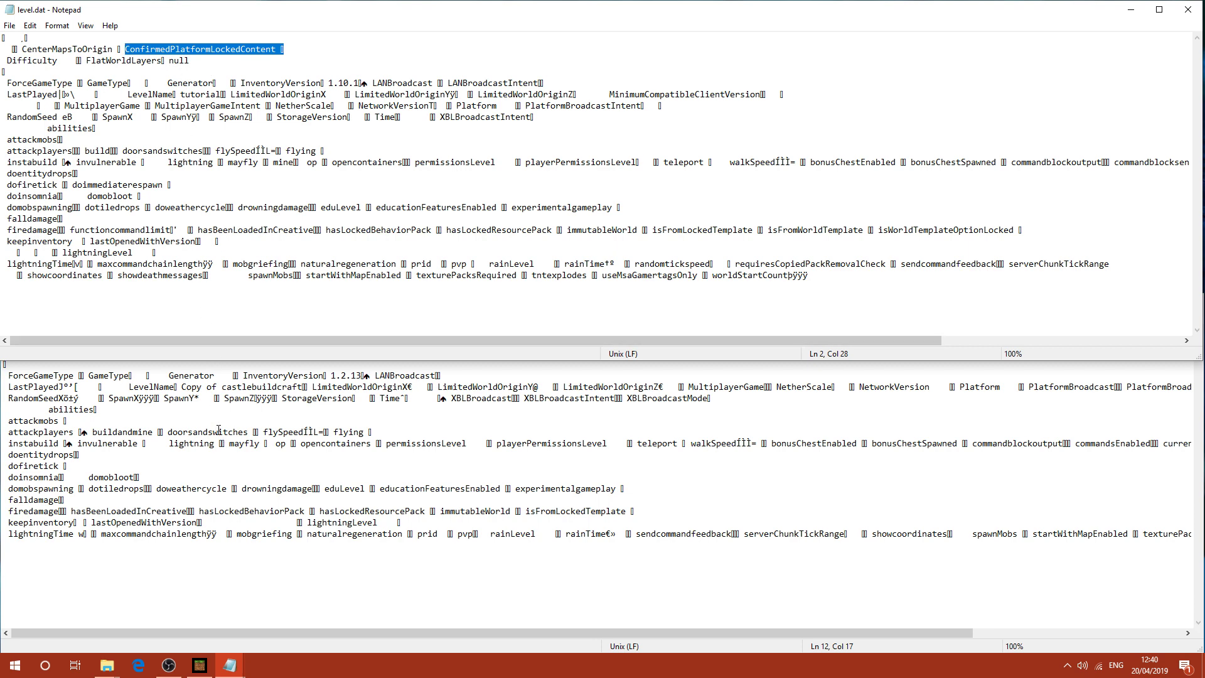
left_click(214, 406)
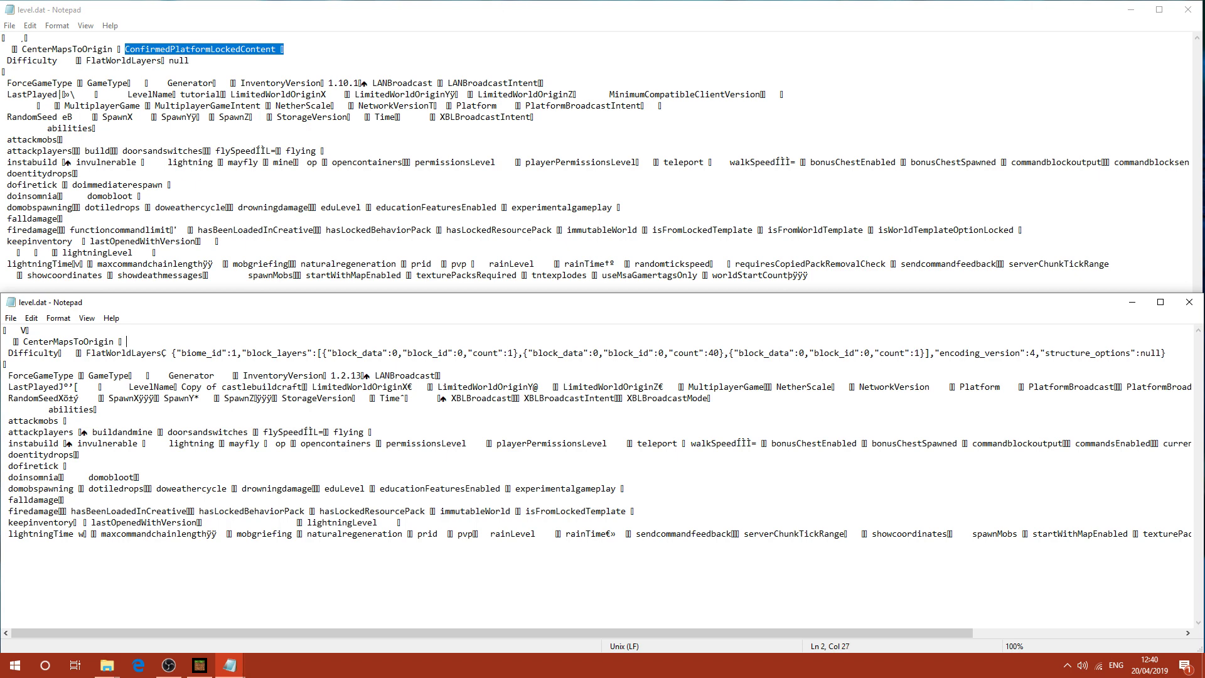
type("ConfirmedPlatformLockedContent ▯")
left_click(182, 386)
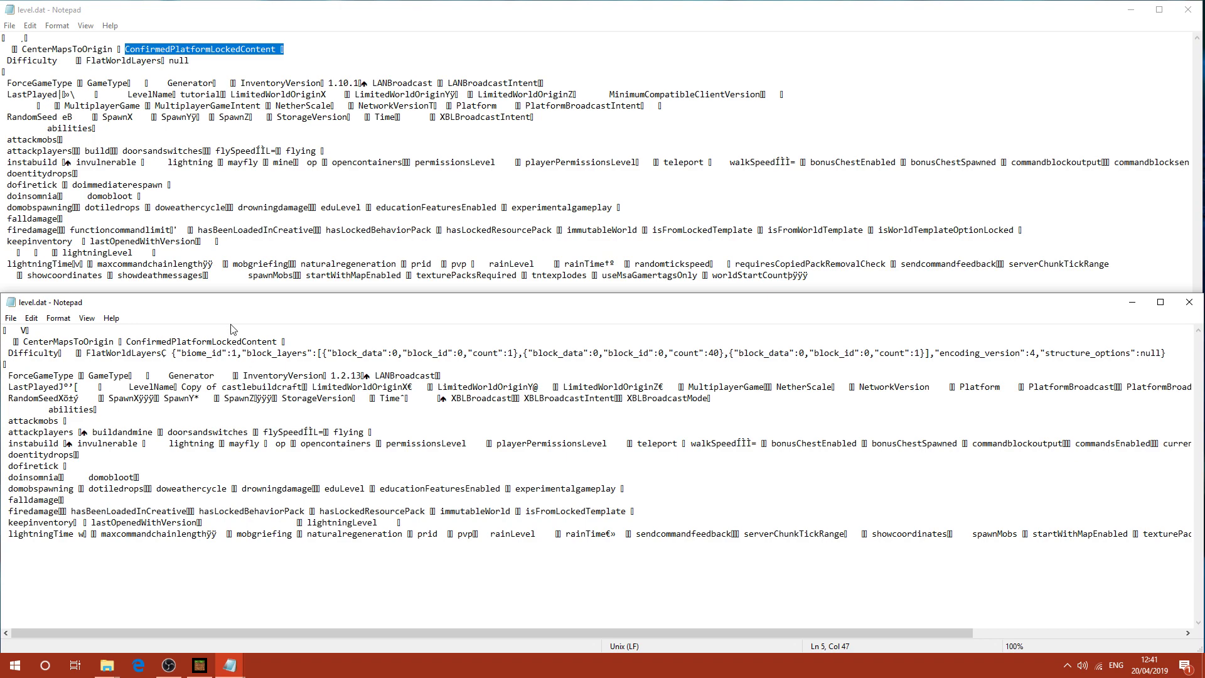
left_click(174, 229)
left_click(755, 486)
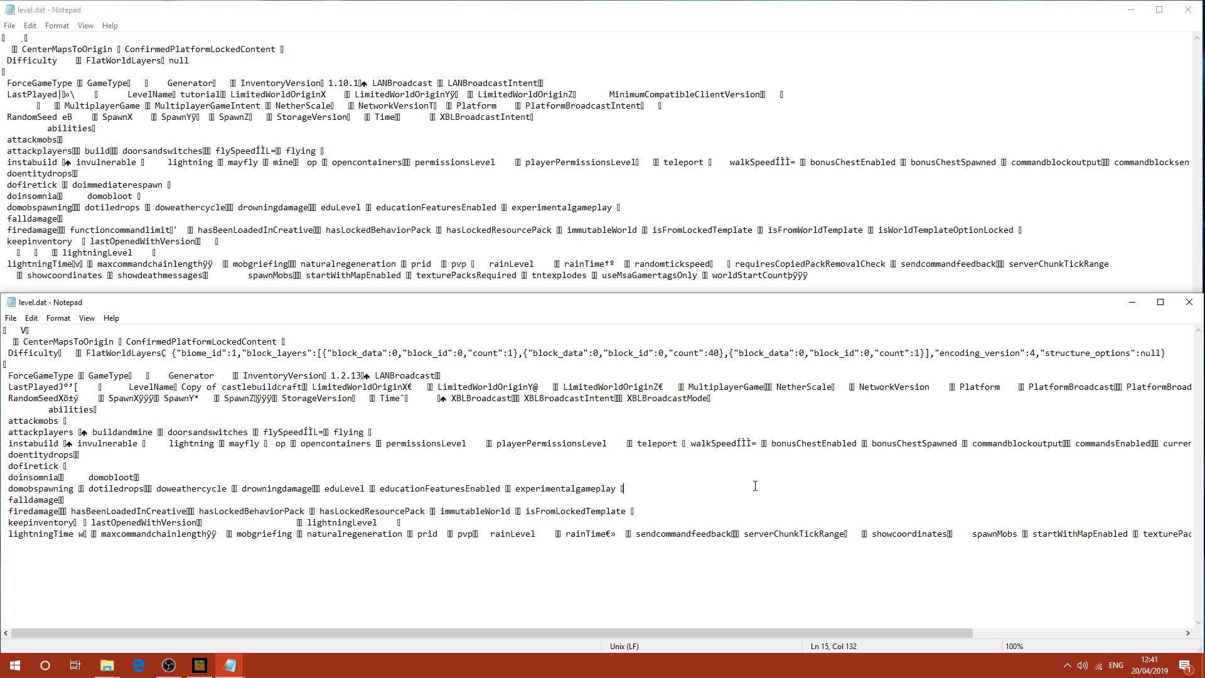
left_click(1188, 10)
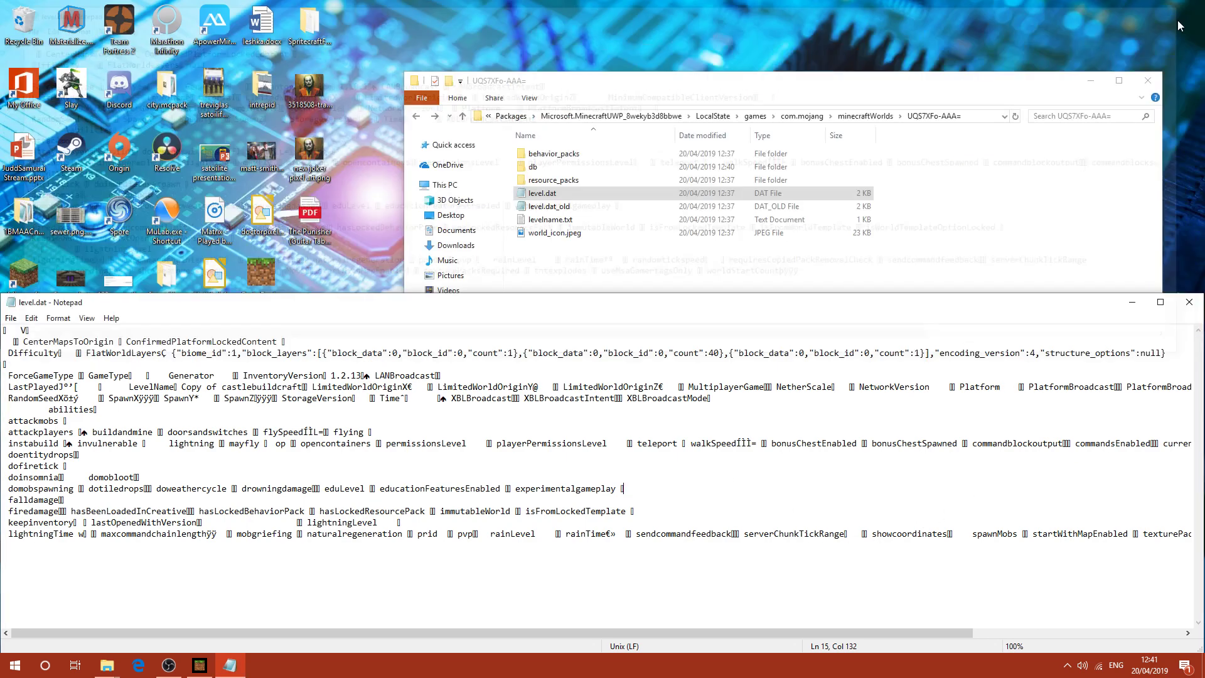
left_click(1186, 302)
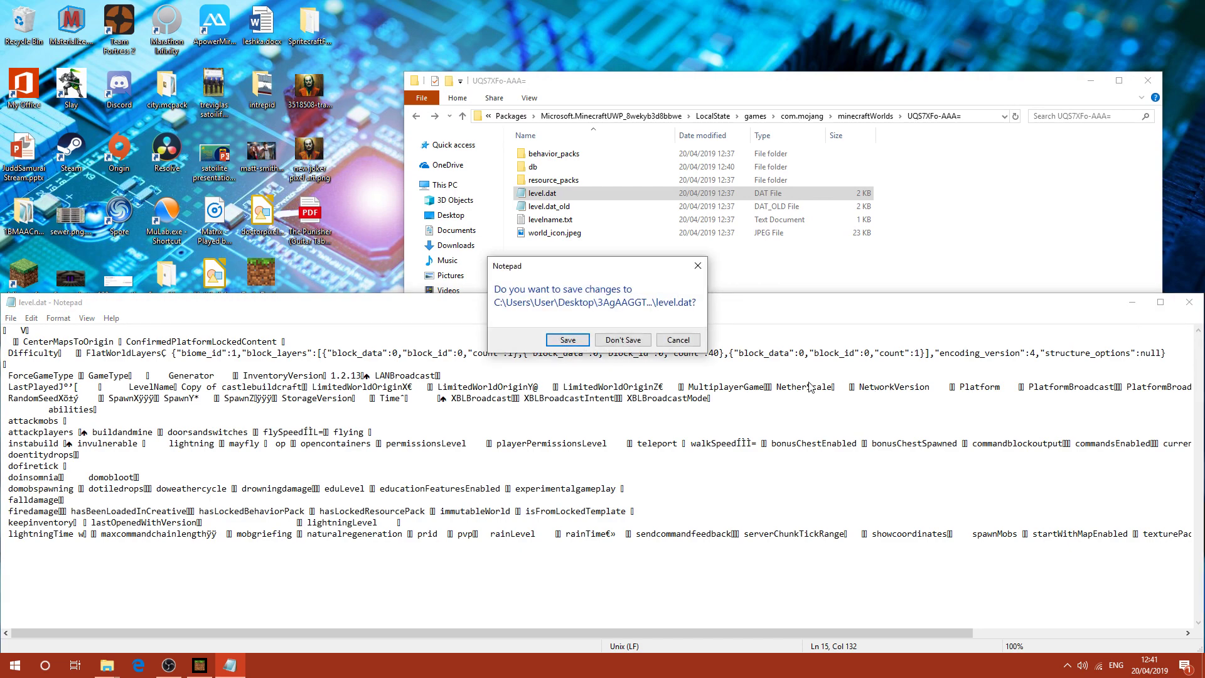
Save the Xbox level.dat and move it into UQS7XFo-AAA=, replacing the existing level.dat
left_click(588, 346)
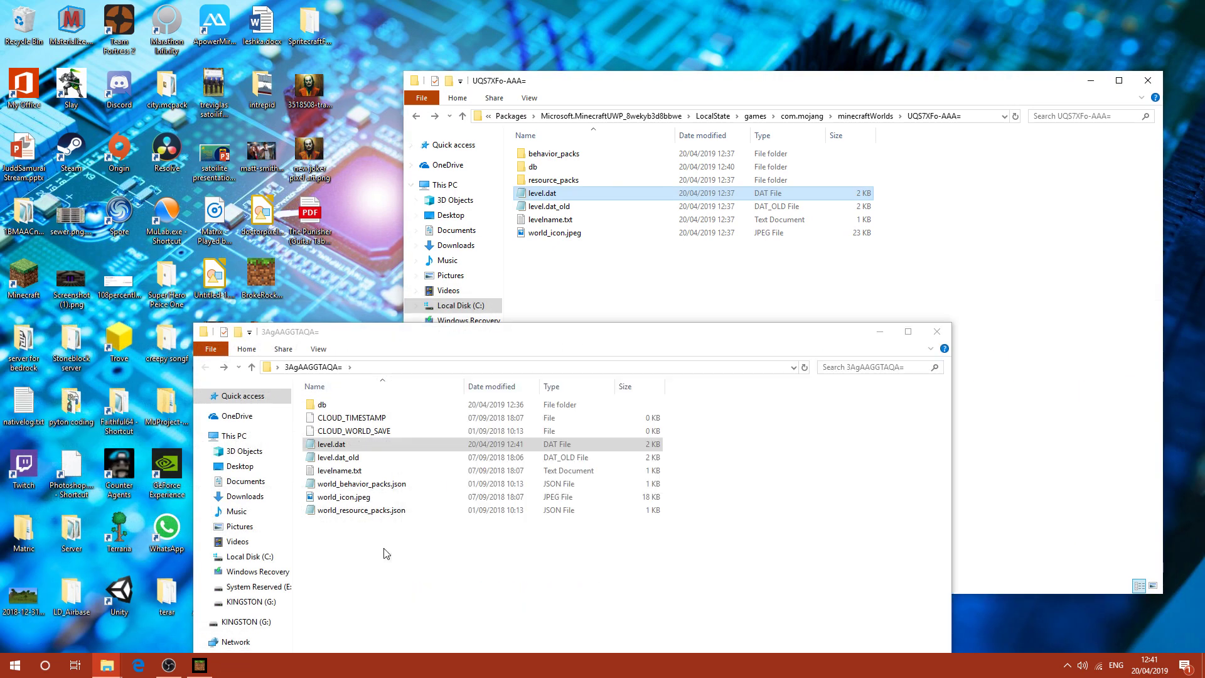
left_click(386, 552)
left_click_drag(352, 445, 614, 443)
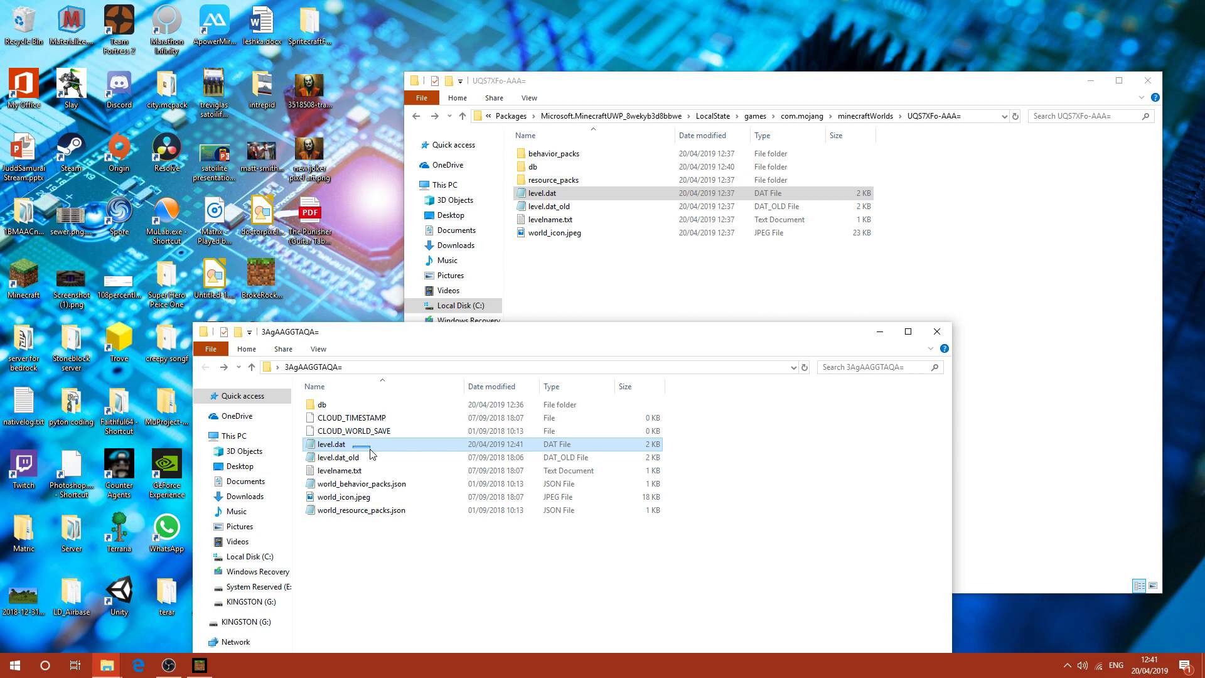
left_click_drag(361, 447, 611, 303)
left_click(594, 232)
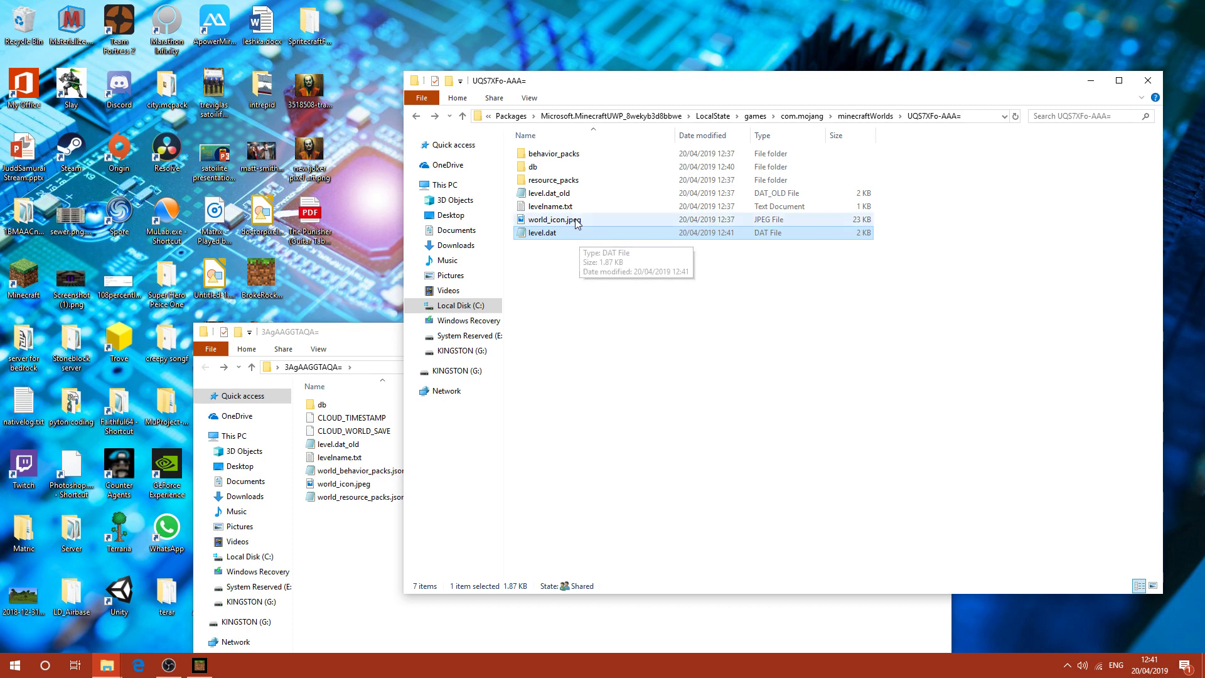
Compare the level.dat_old sizes in both world folders
left_click(578, 197)
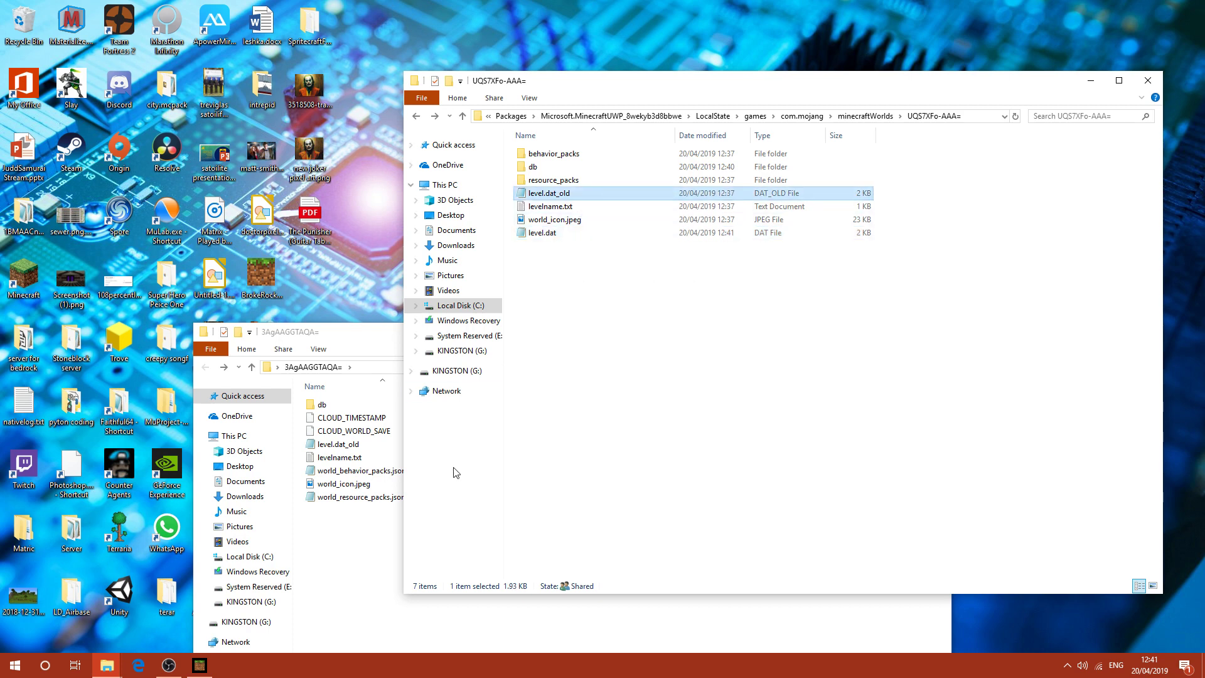
left_click(362, 450)
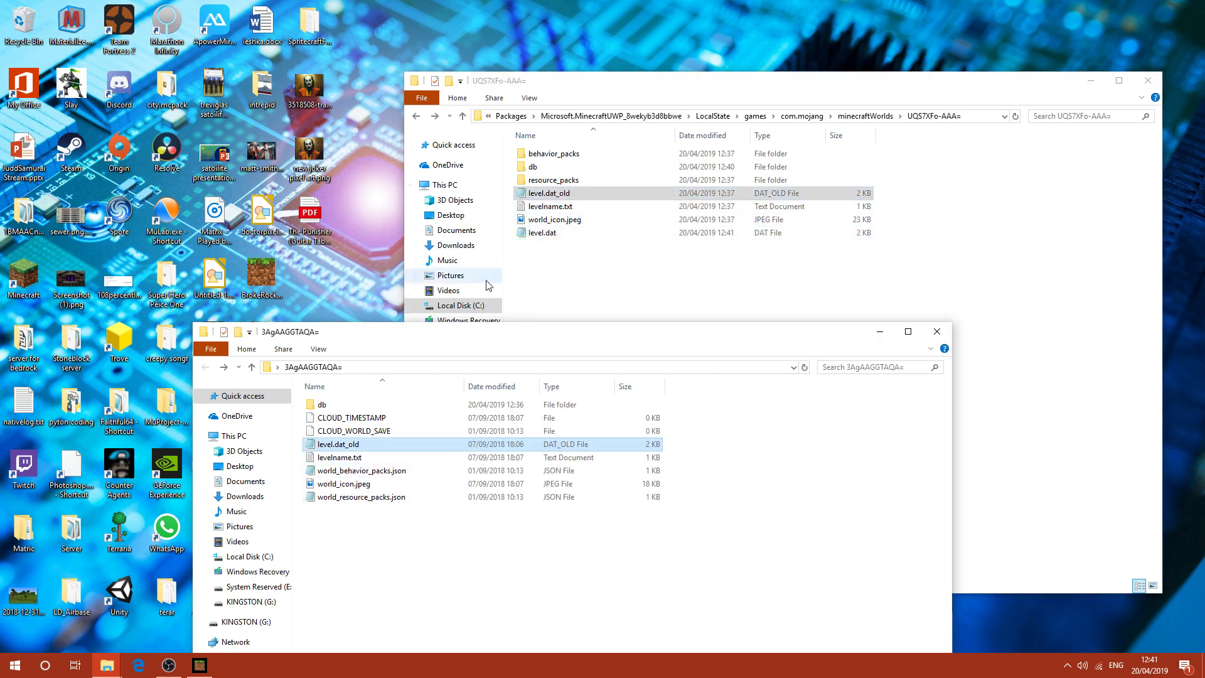
left_click(568, 235)
left_click(571, 196)
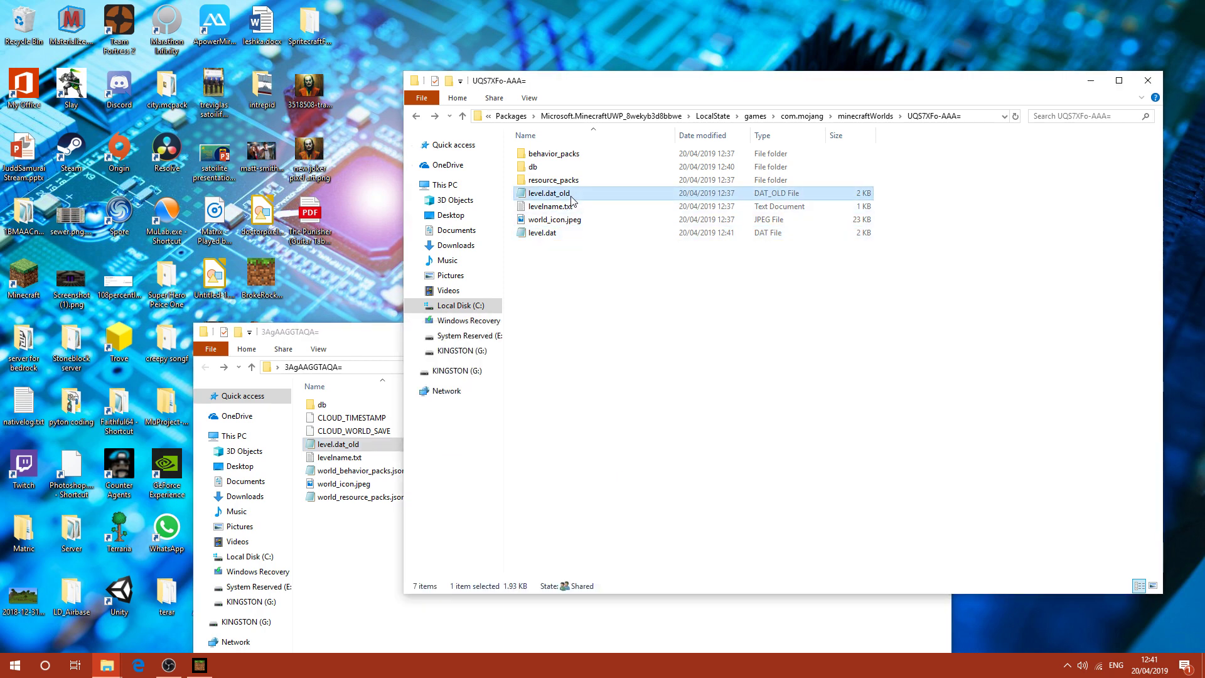
Duplicate level.dat in UQS7XFo-AAA=, creating level - Copy.dat
left_click(556, 234)
right_click(556, 235)
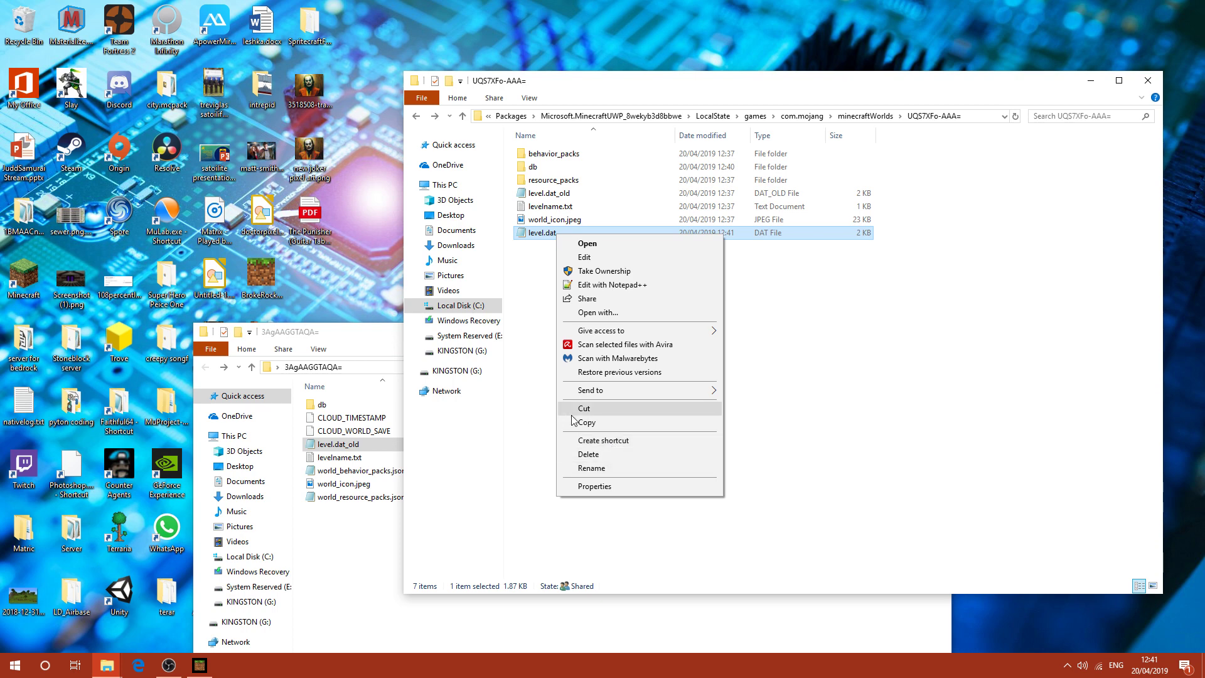
left_click(615, 422)
left_click(560, 341)
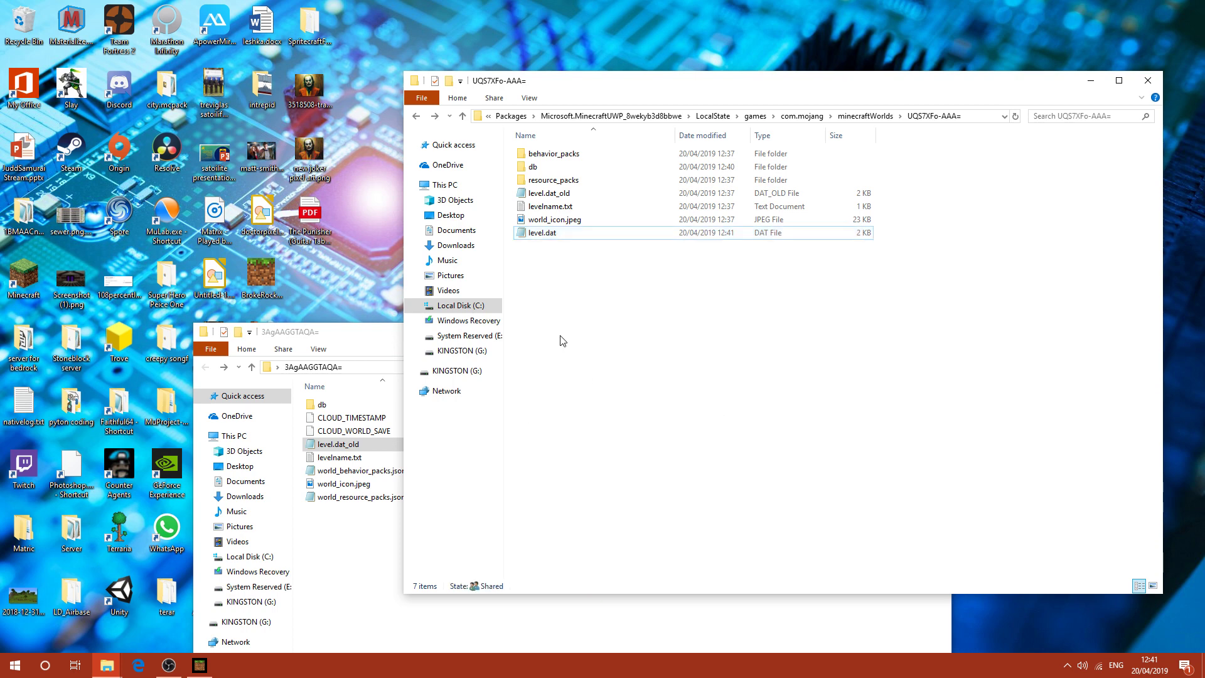
key("ctrl+v")
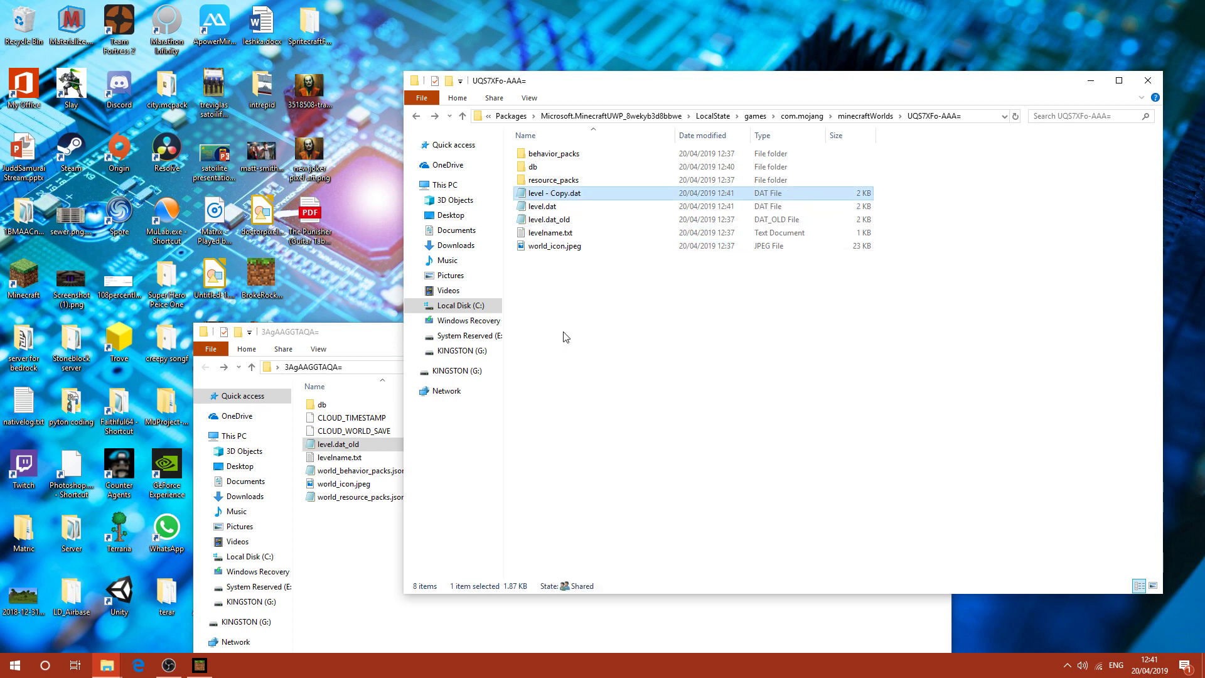
Rename 'level - Copy.dat' to level.dat_old, accepting the extension change and keeping both files
right_click(574, 194)
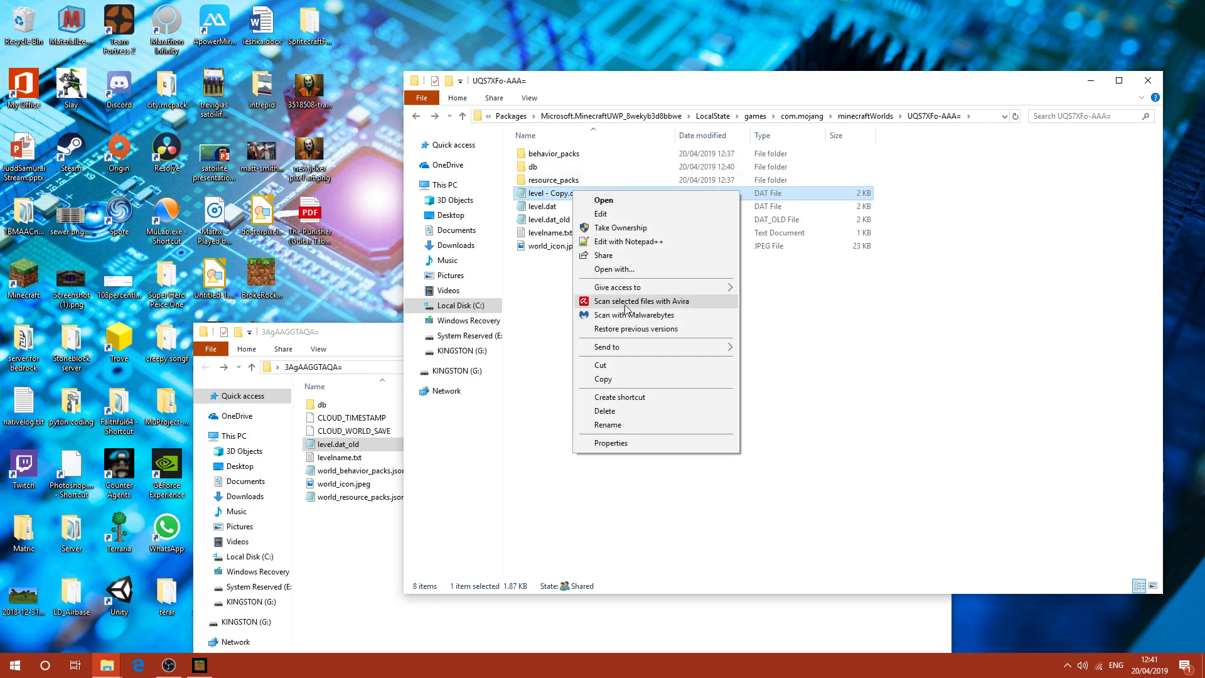
left_click(615, 426)
key("Right")
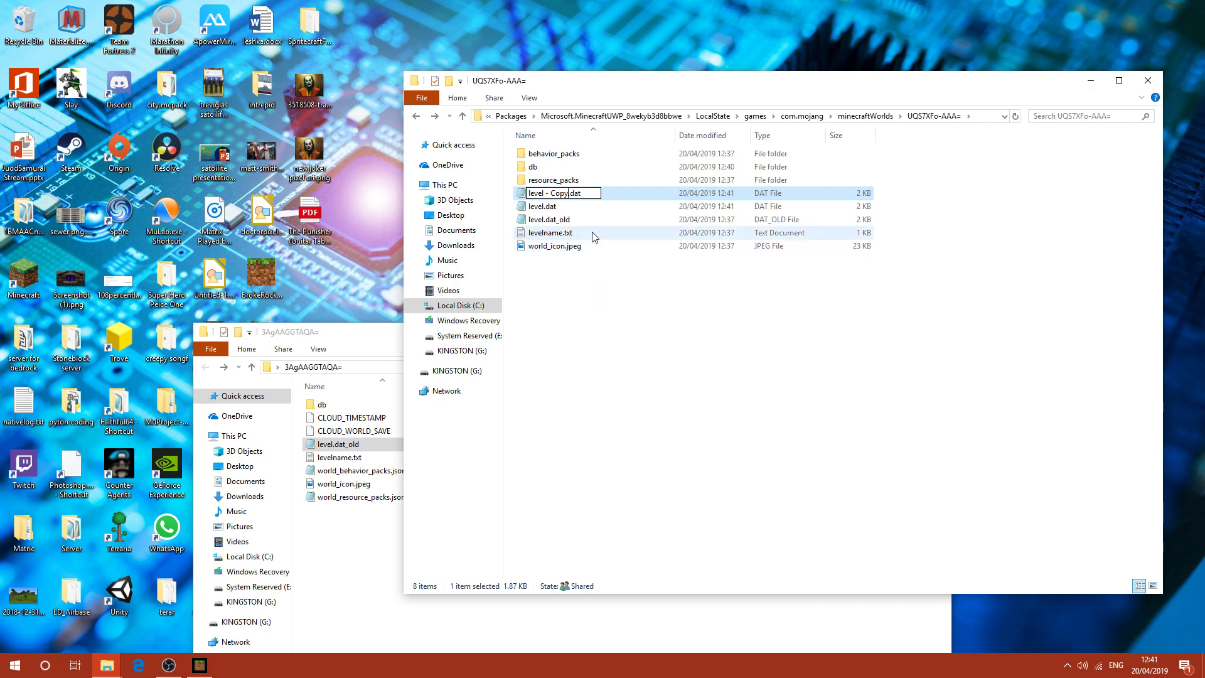
key("BackSpace")
key("BackSpace")
key("BackSpace")
key("BackSpace")
key("BackSpace")
key("BackSpace")
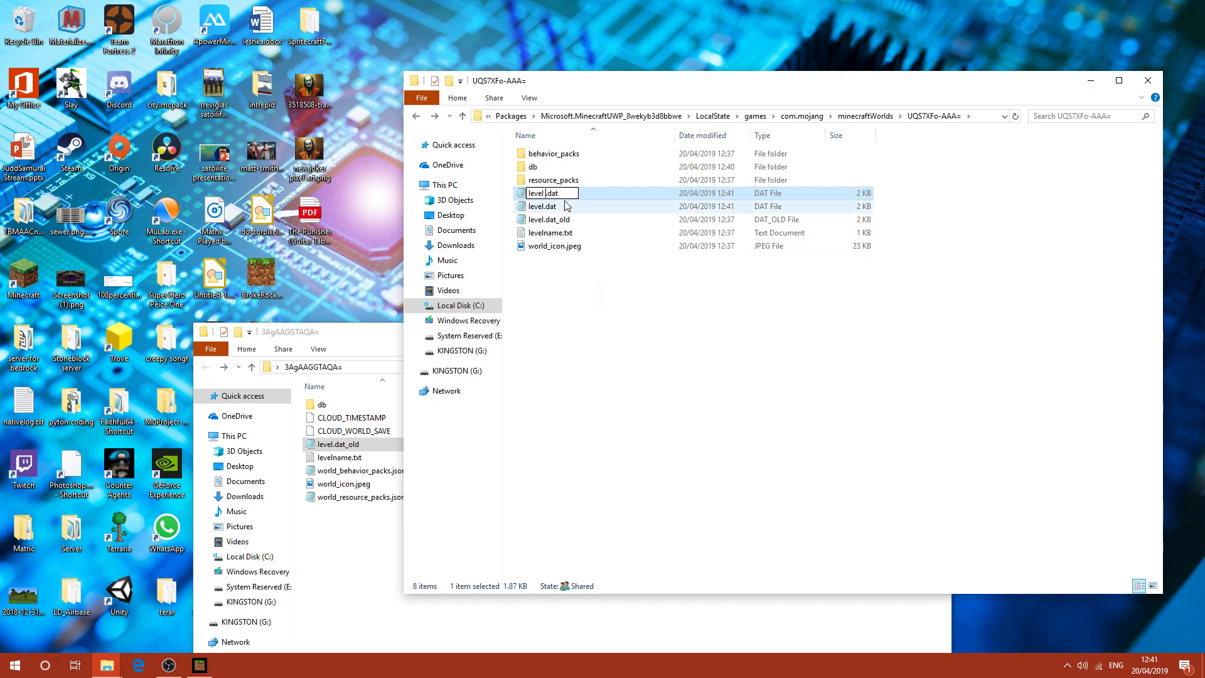
key("BackSpace")
type("_old")
key("Return")
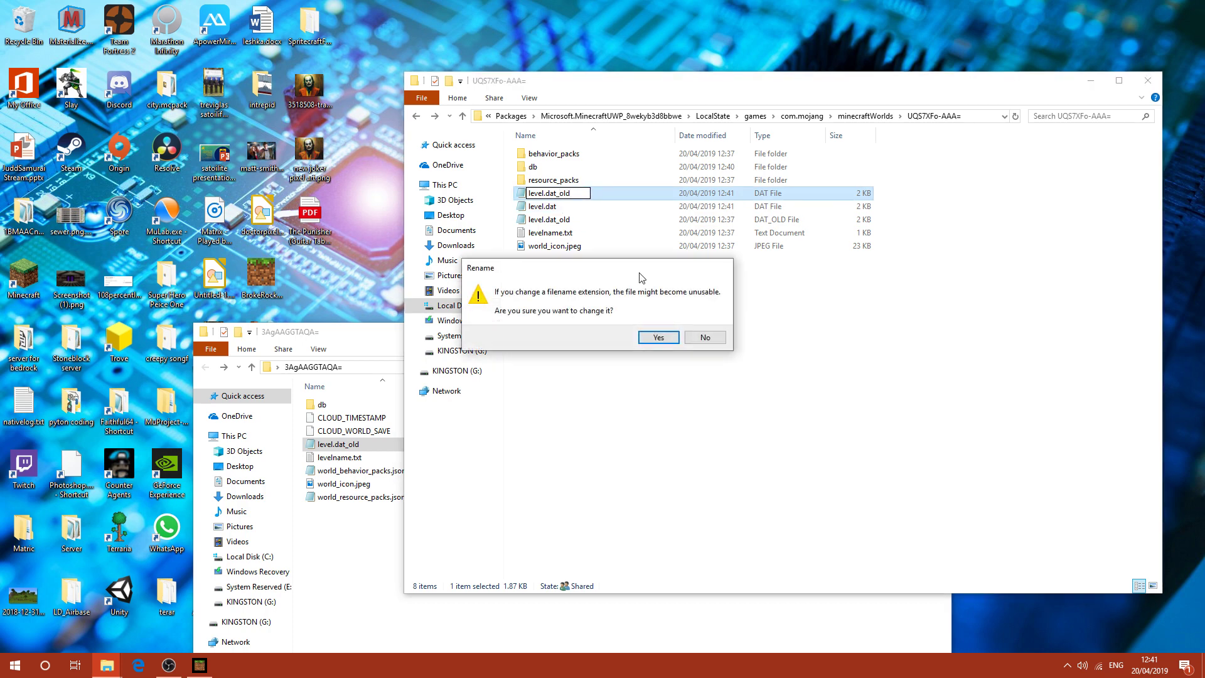
left_click(662, 339)
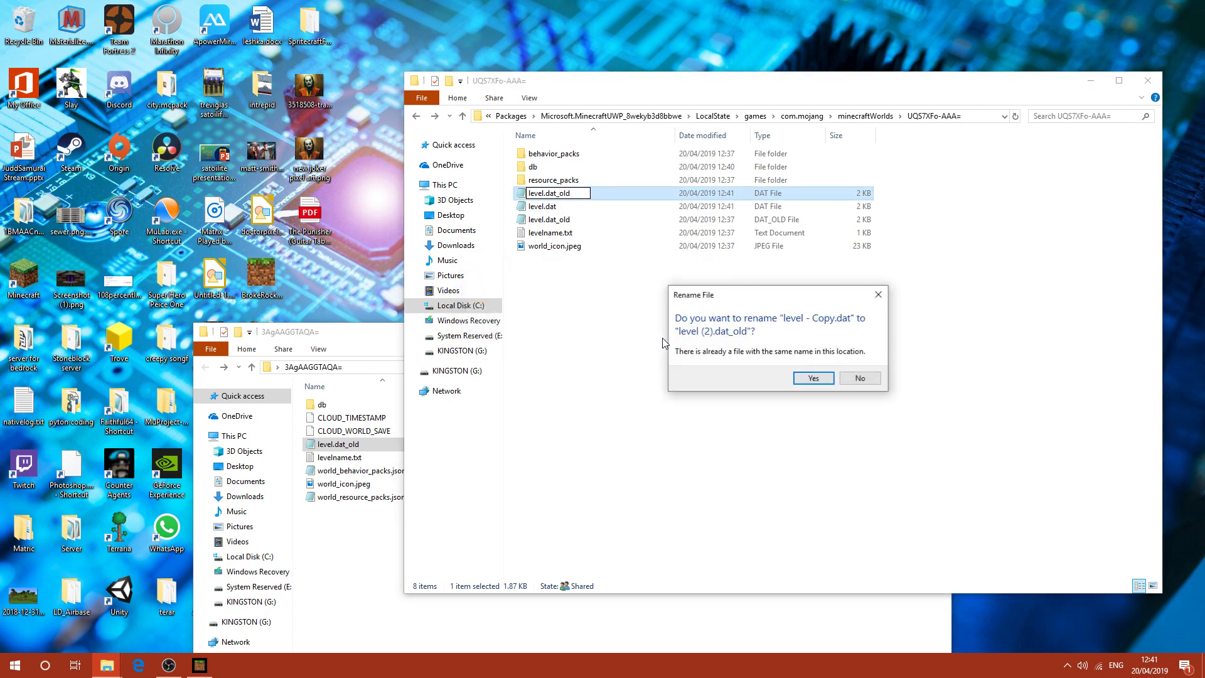
left_click(810, 383)
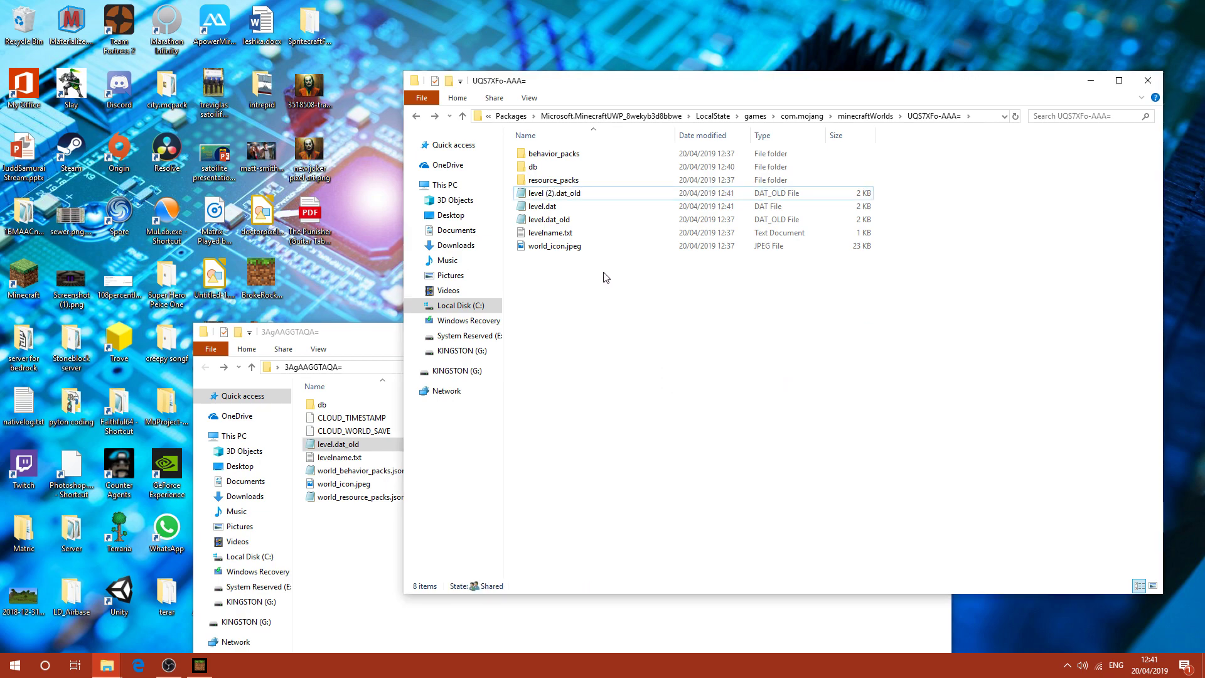
Delete the original level.dat_old and rename 'level (2).dat_old' to level.dat_old
left_click(571, 221)
key("Delete")
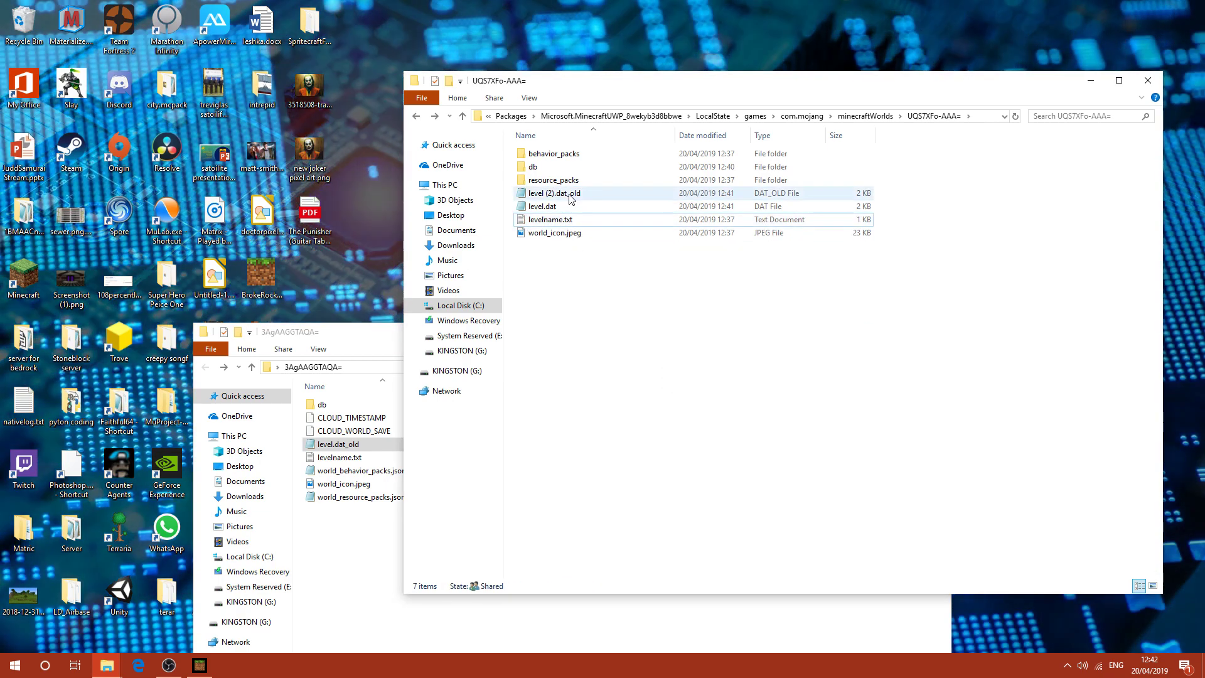
left_click(570, 194)
right_click(570, 194)
left_click(627, 430)
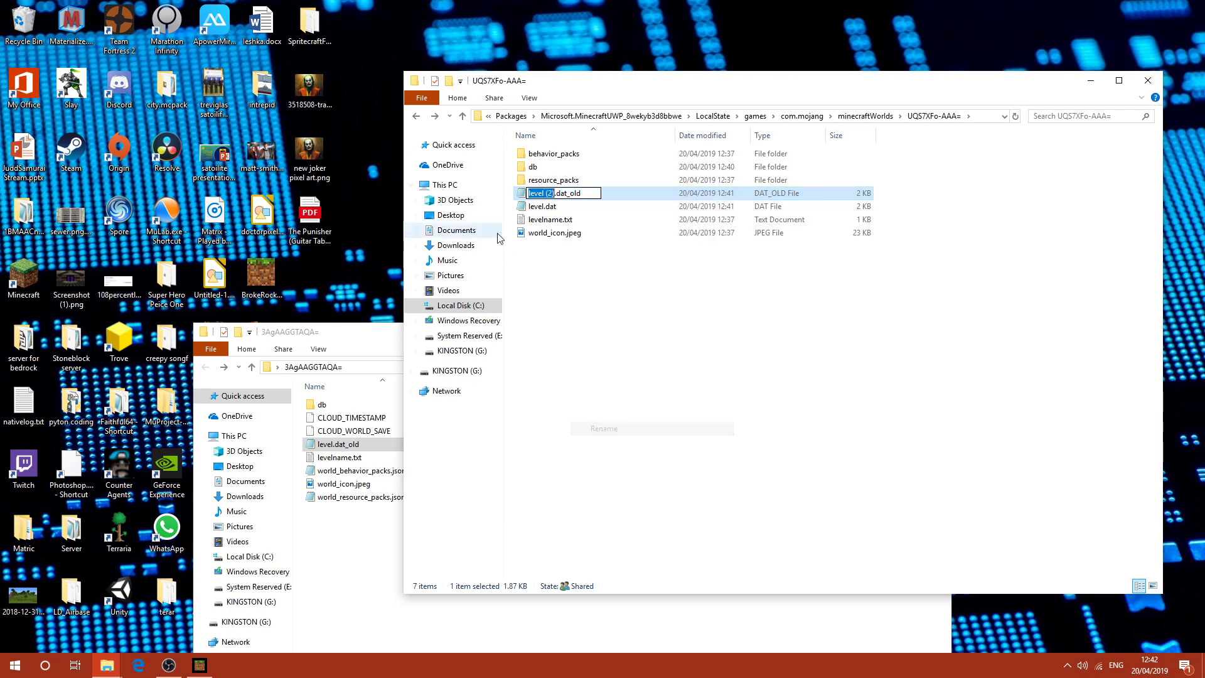
key("Right")
key("BackSpace")
key("BackSpace")
key("BackSpace")
key("BackSpace")
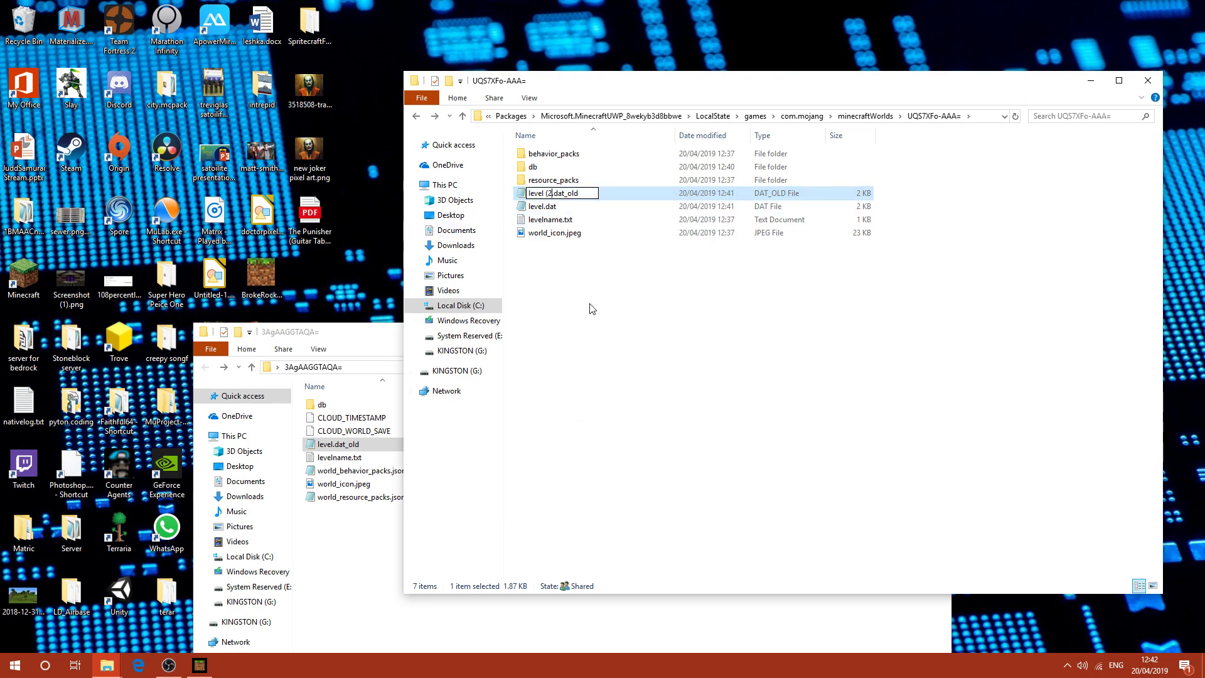
key("Return")
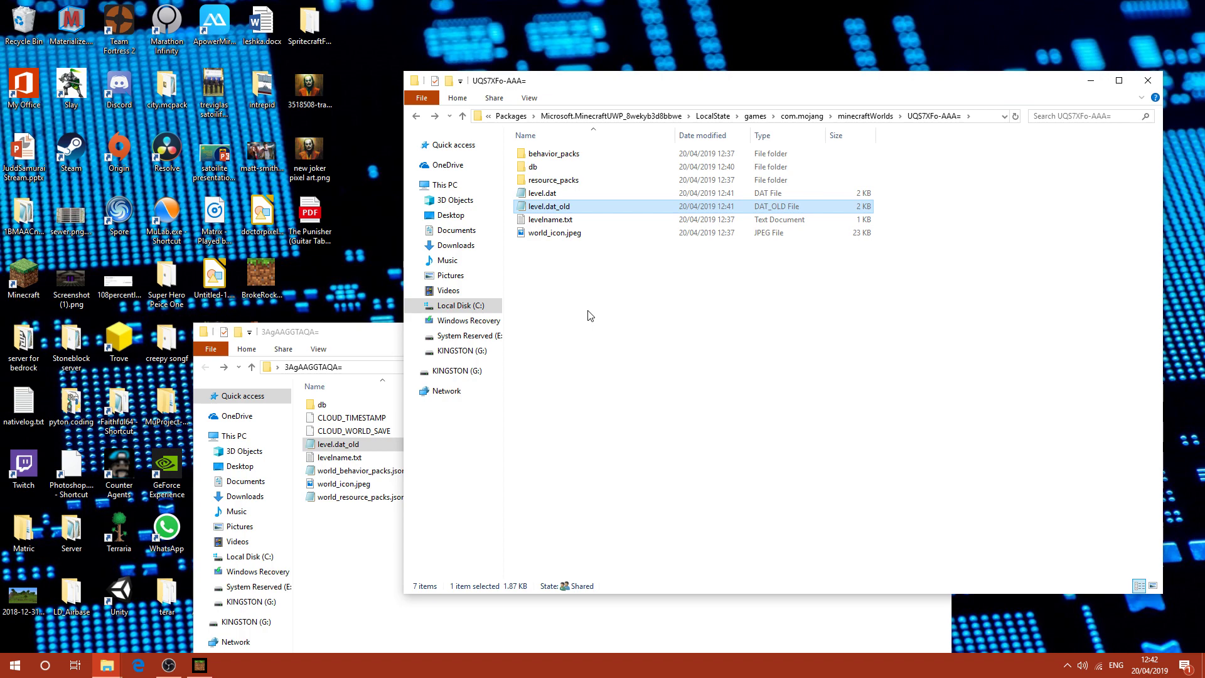
left_click(589, 315)
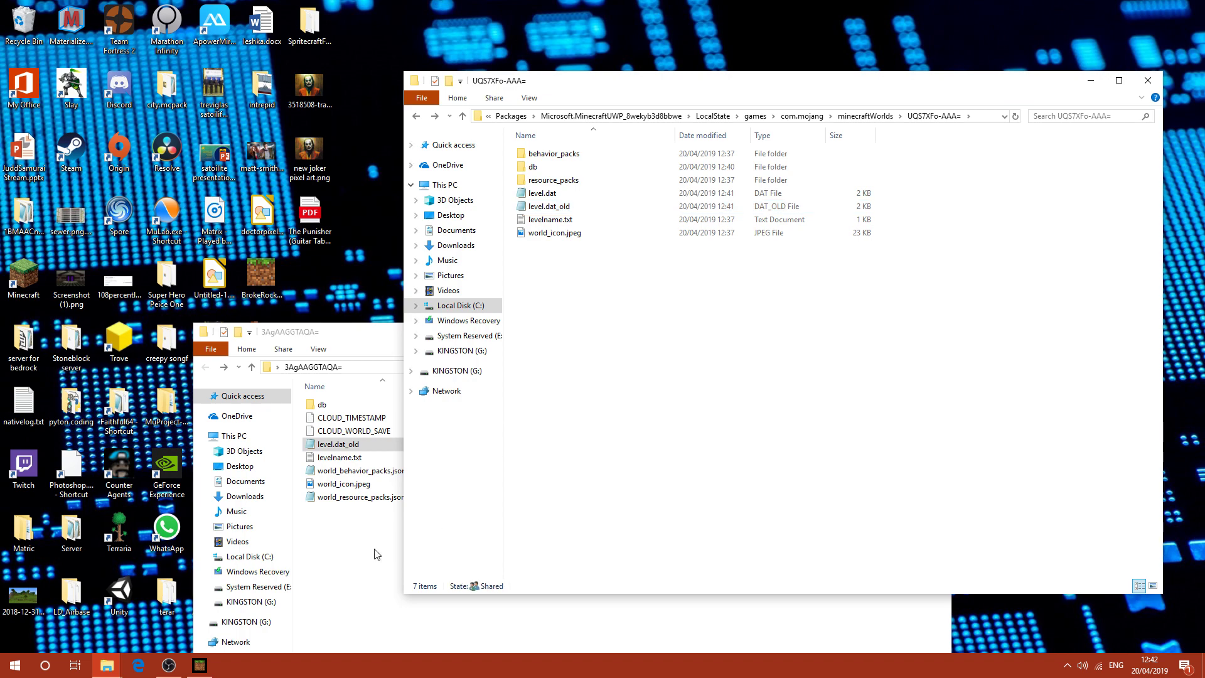
left_click(199, 664)
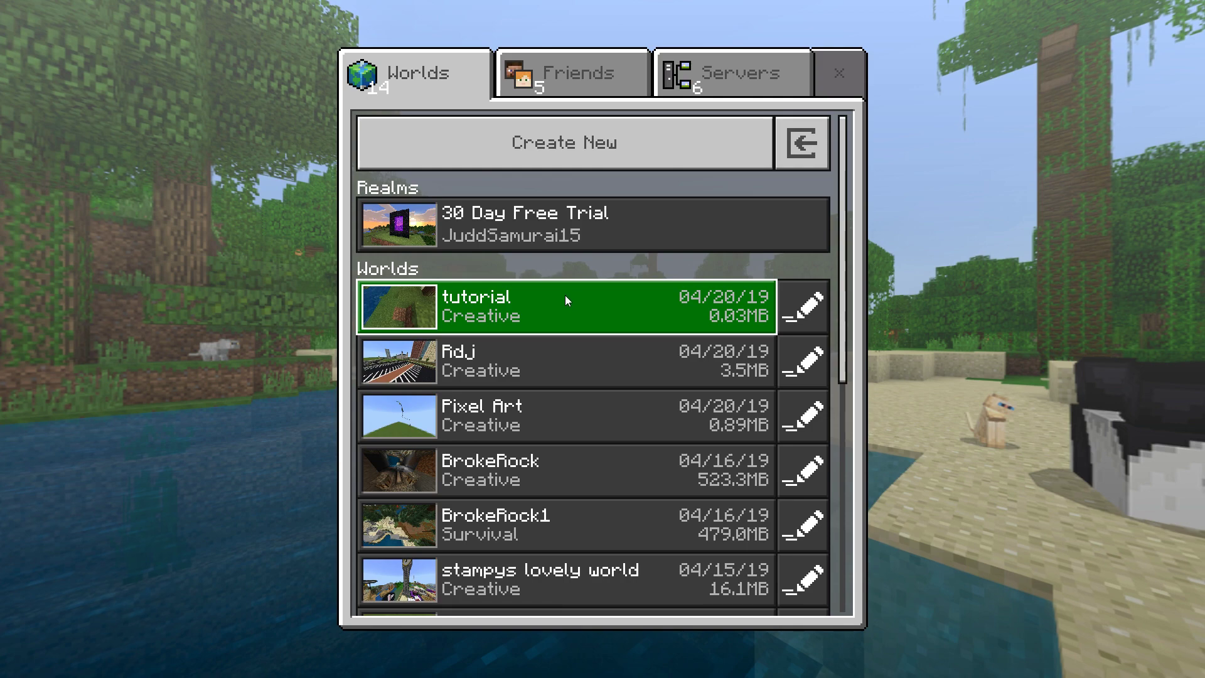
Load the tutorial world from Minecraft's Worlds list
left_click(566, 300)
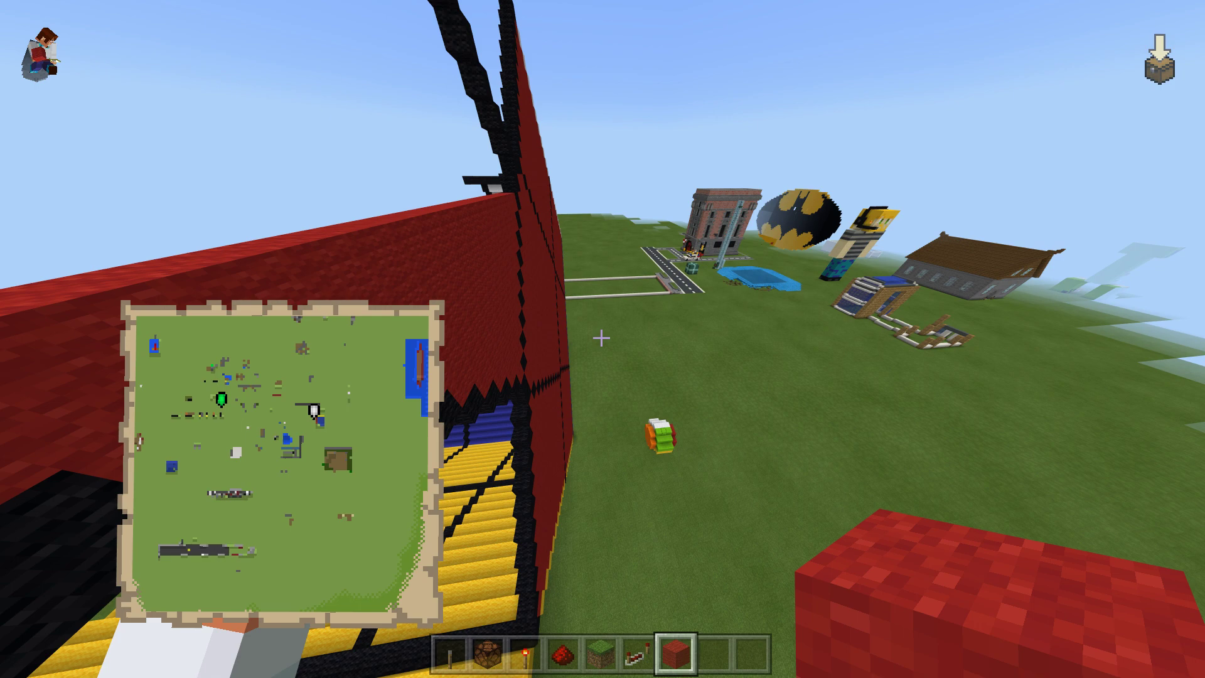
Walk through the loaded world to view its roads, houses and large red build
scroll(601, 337, "down", 1)
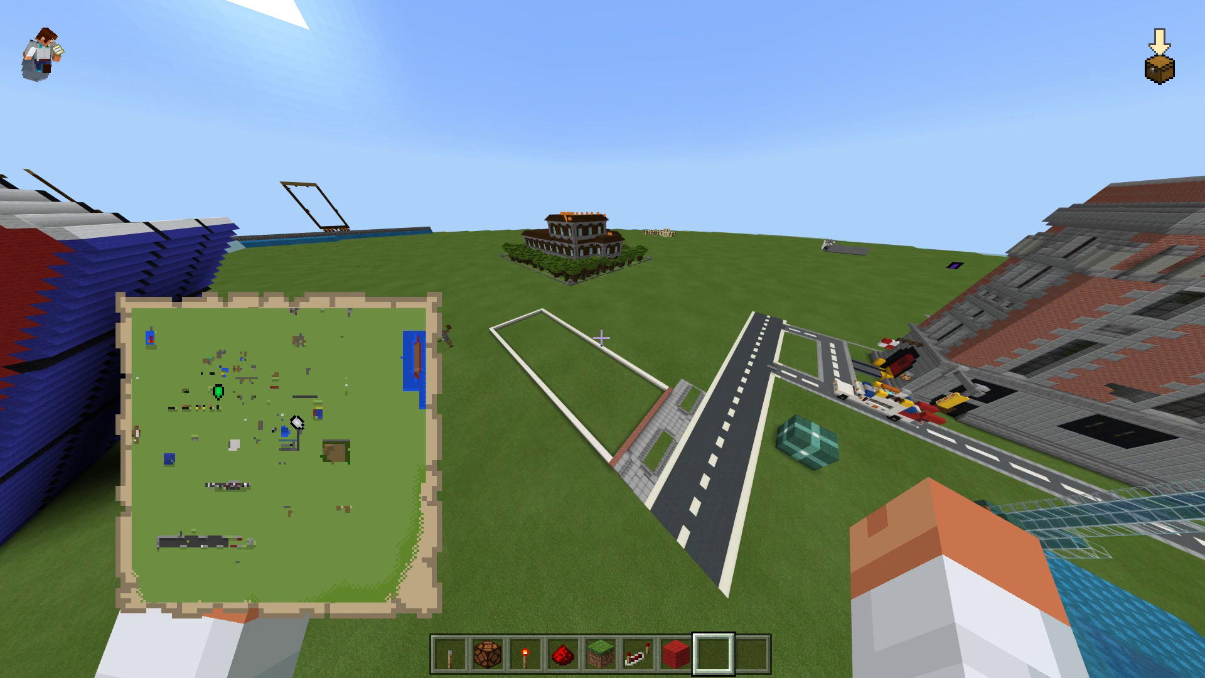
key("w")
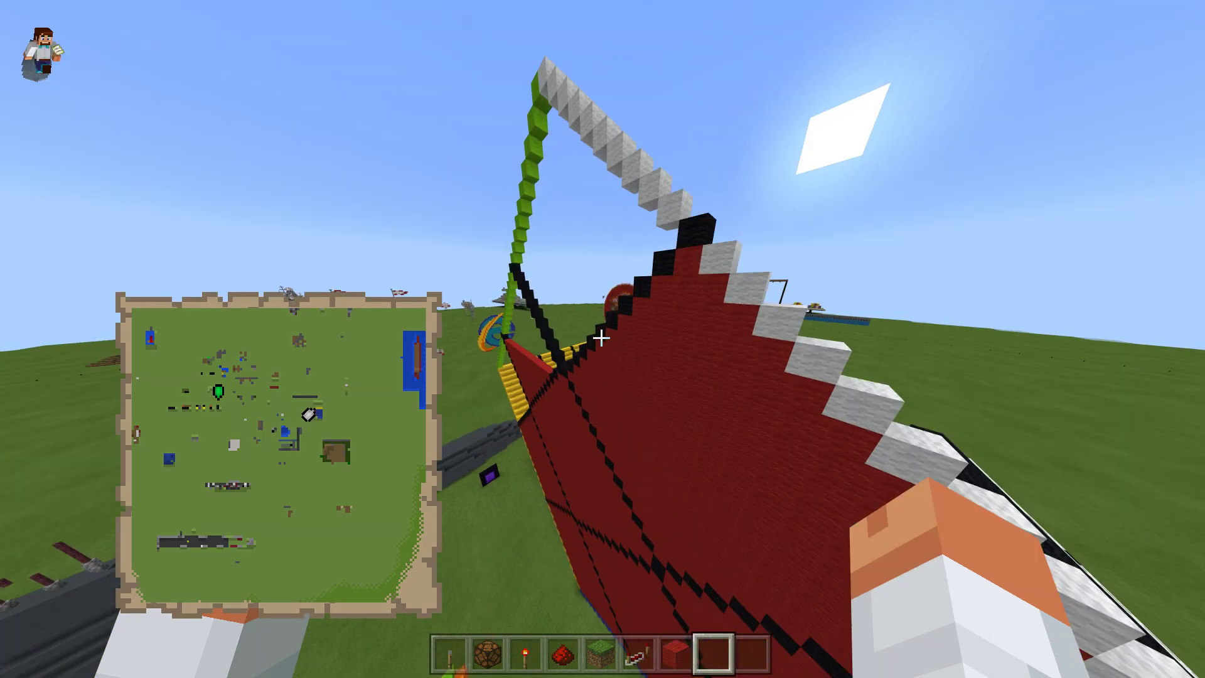